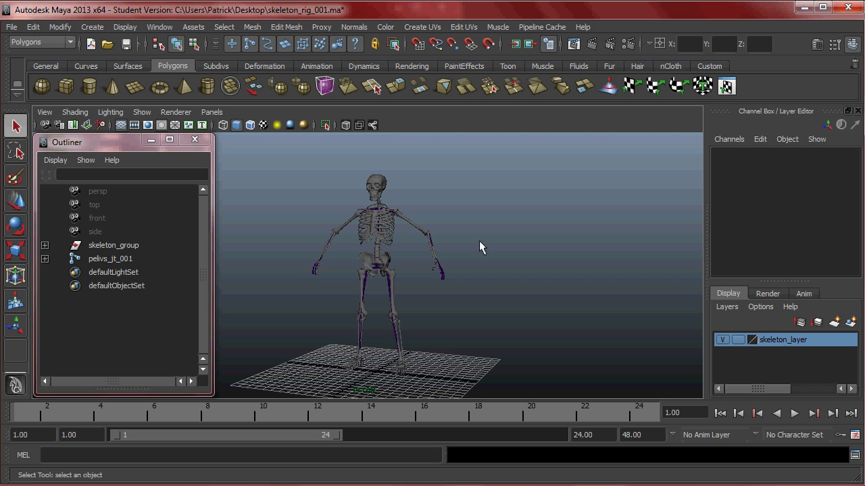
- Try rotating the left knee joint, and undo the rotation
alt+drag(431, 253, 444, 284)
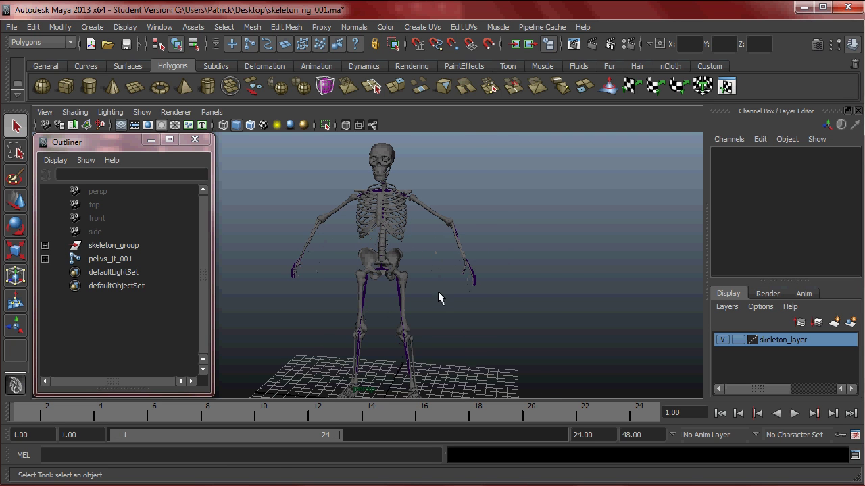
click(406, 342)
key(e)
drag(401, 342, 407, 363)
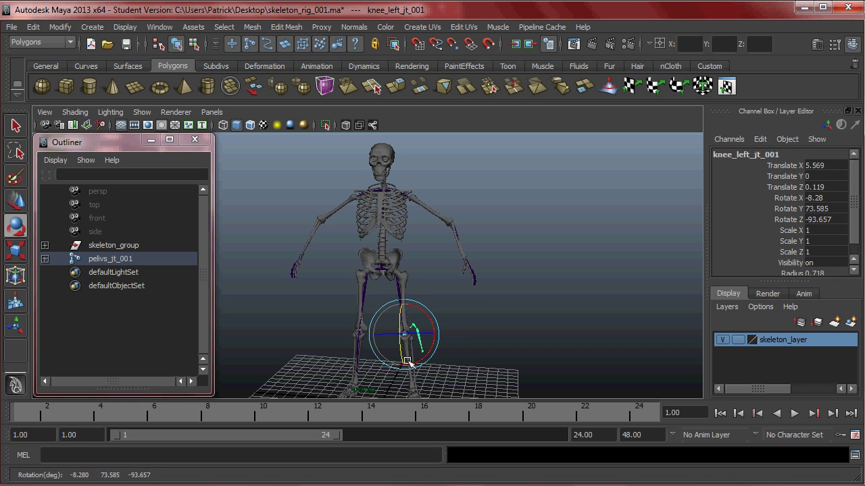
key(ctrl+z)
- Examine how the joints sit inside the skeleton's bones, from the full figure down to the pelvis area
alt+drag(442, 325, 458, 253)
alt+right_drag(459, 254, 509, 280)
mouse_move(510, 279)
alt+middle_down()
mouse_move(502, 288)
mouse_move(497, 268)
alt+middle_up()
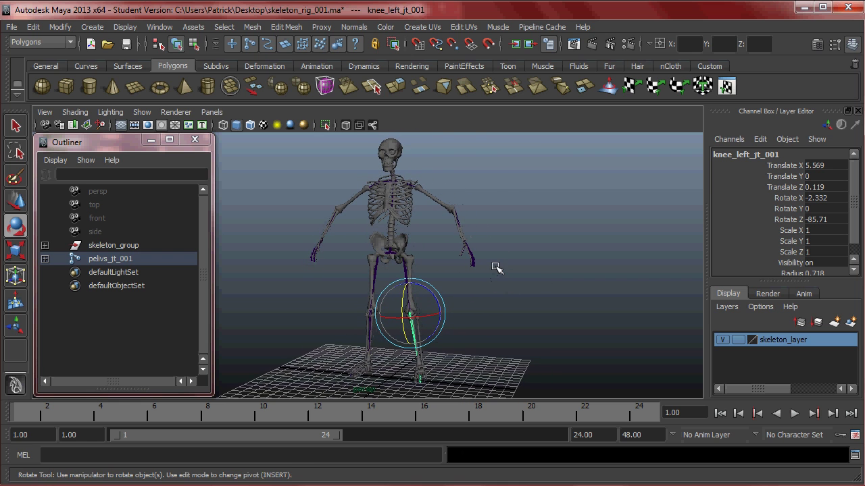
alt+drag(494, 268, 525, 270)
click(511, 285)
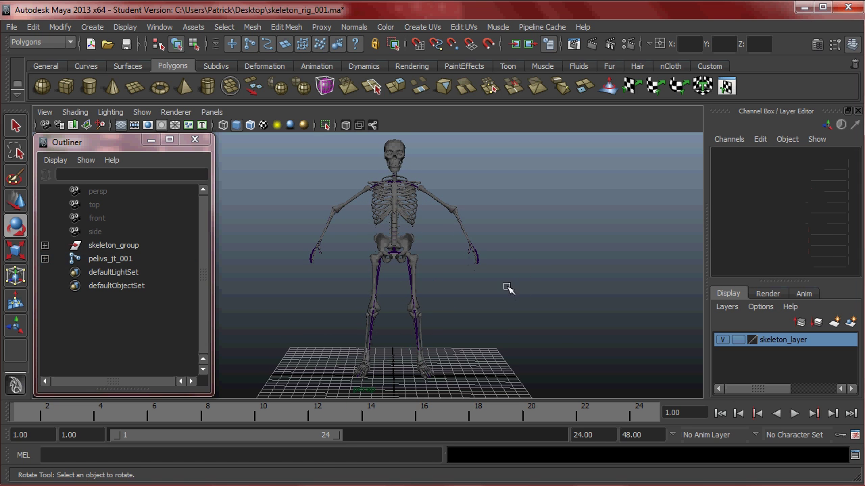
alt+middle_drag(498, 287, 497, 299)
alt+right_drag(497, 300, 497, 255)
alt+middle_drag(498, 256, 486, 308)
alt+right_drag(487, 308, 567, 340)
alt+drag(533, 313, 507, 303)
alt+right_drag(508, 303, 470, 278)
alt+drag(470, 278, 501, 298)
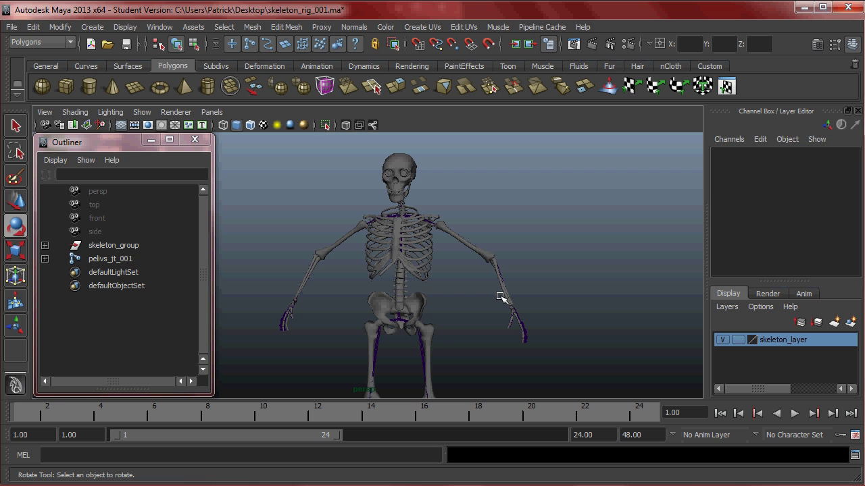
scroll(483, 392, up, 10)
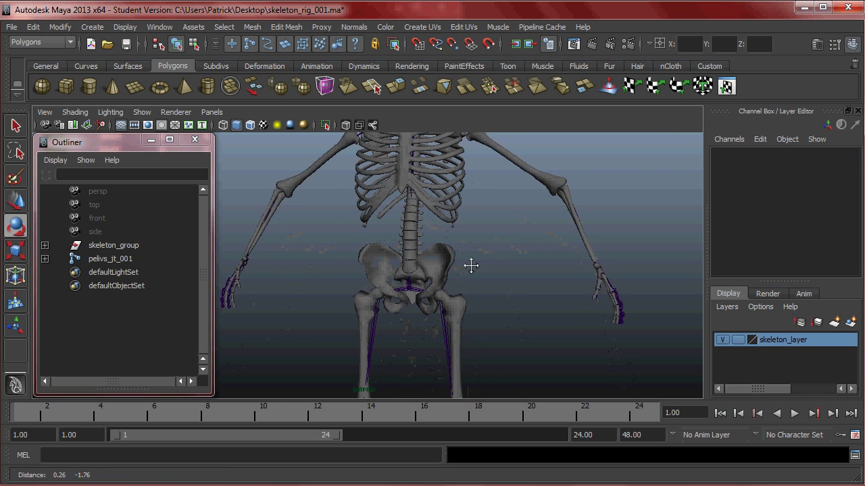
- Expand the pelvis joint's hierarchy and select the pelvis joint together with the pelvis mesh
click(44, 258)
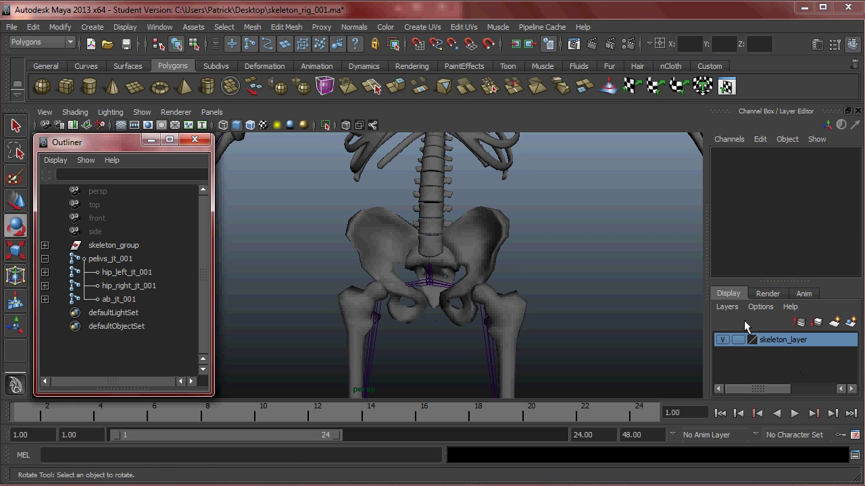
click(480, 223)
click(532, 251)
click(428, 284)
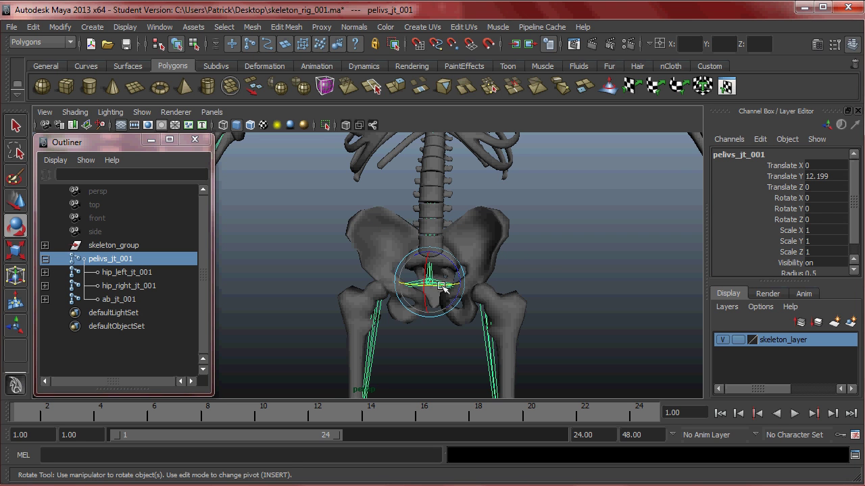
alt+drag(533, 284, 525, 266)
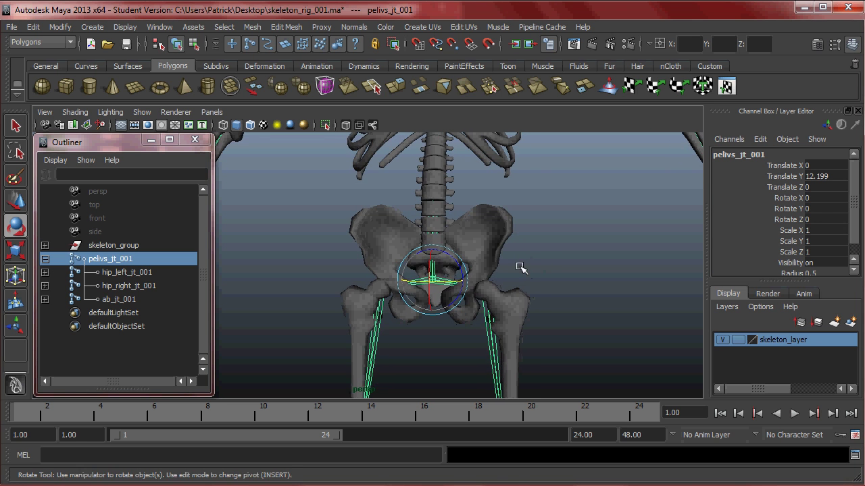
click(544, 253)
click(440, 285)
shift+click(508, 231)
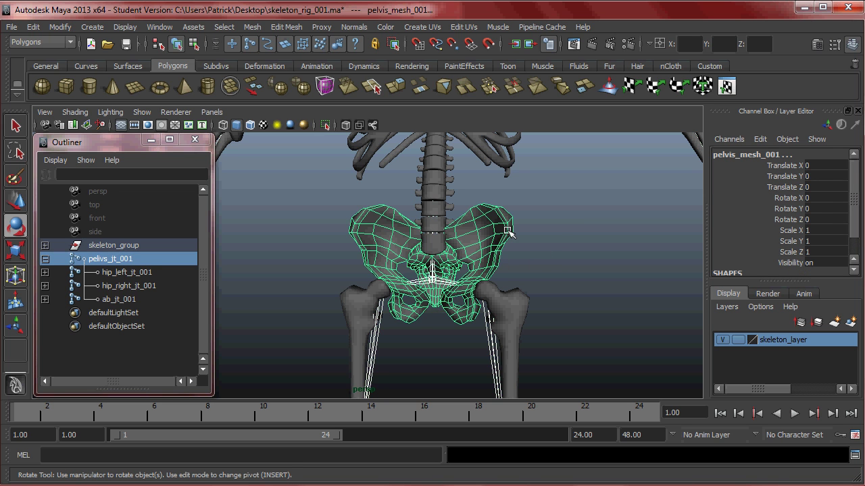
- Rigid bind the pelvis mesh to the pelvis joint, binding to Selected joints with the Closest point method
click(65, 42)
click(47, 50)
click(484, 27)
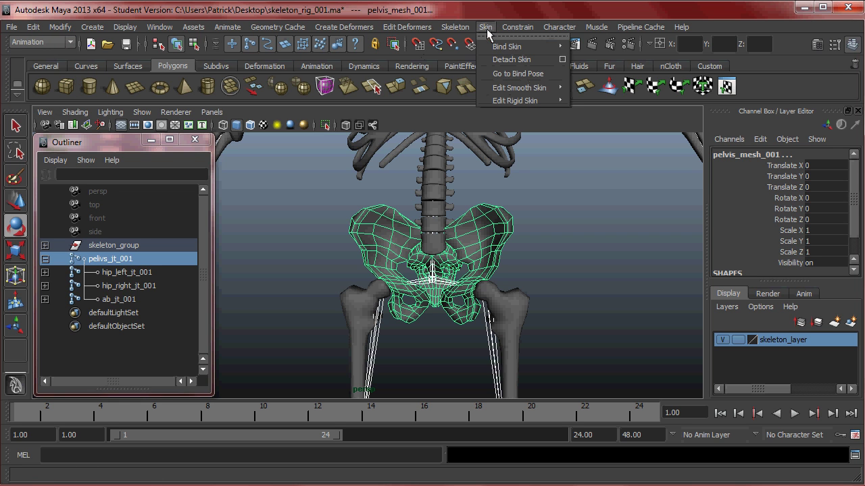
mouse_move(510, 46)
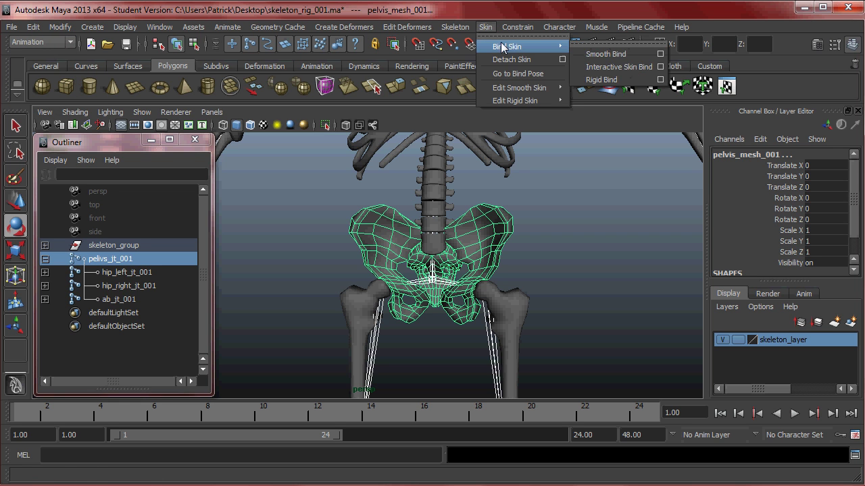
click(660, 79)
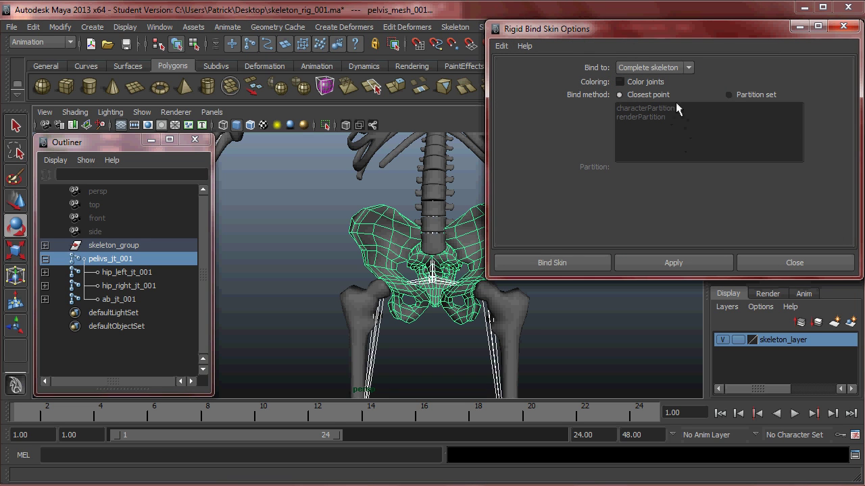
click(676, 68)
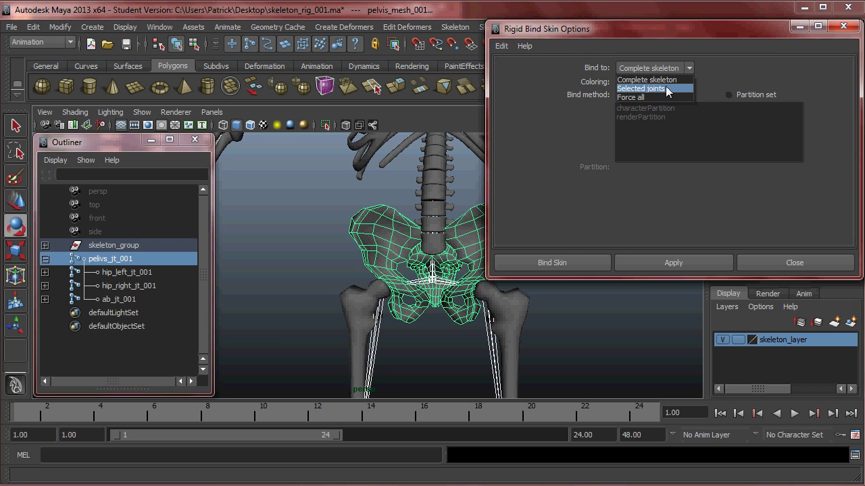
click(667, 89)
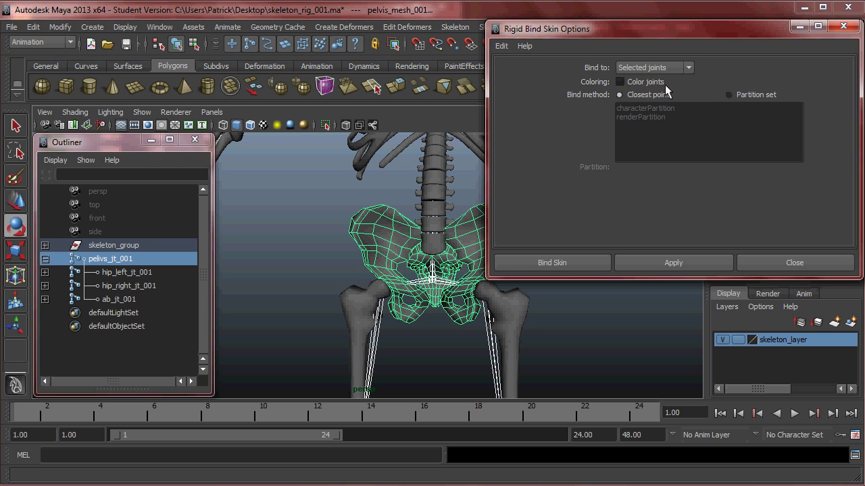
click(654, 262)
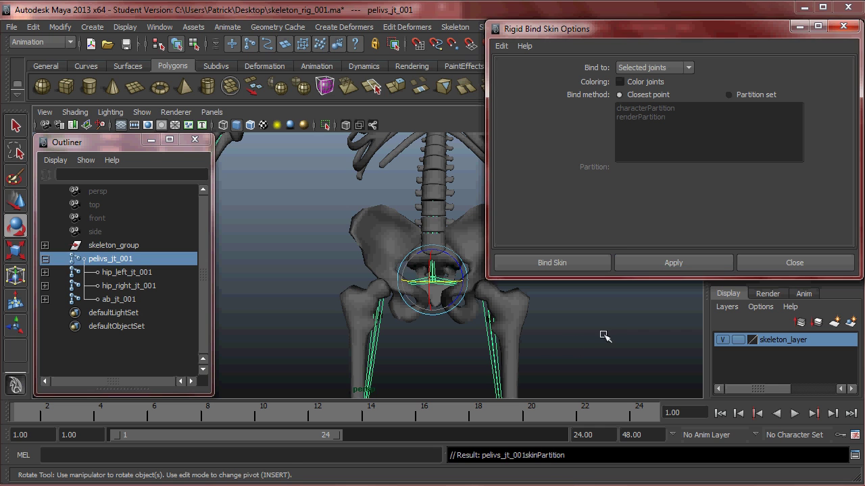
- Test the pelvis binding by moving the pelvis joint slightly upward, and undo the move
click(447, 271)
click(448, 271)
key(w)
drag(434, 271, 442, 248)
key(ctrl+z)
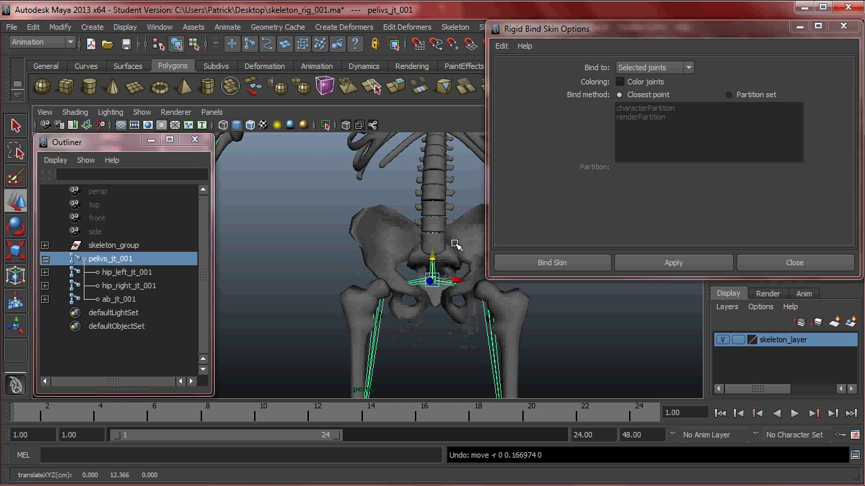
- Keep the bind target at Selected joints, move the bind options window aside, and display the model in wireframe with nothing selected
click(666, 68)
click(663, 88)
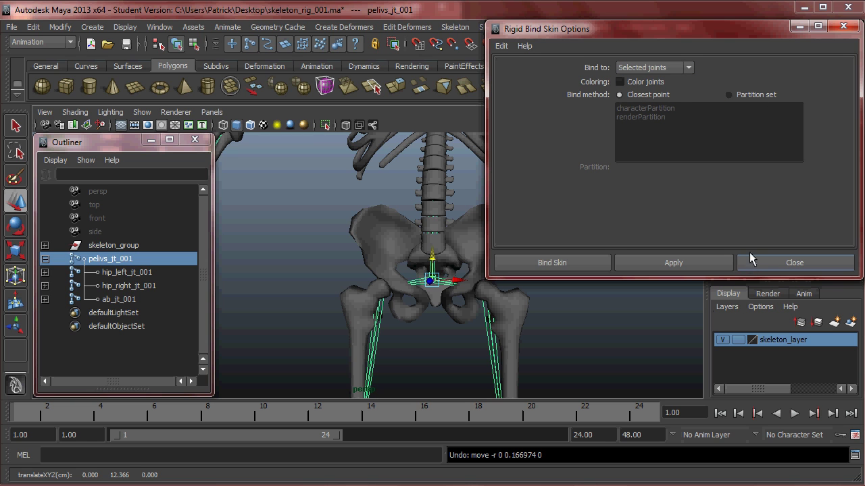
drag(697, 34, 780, 13)
mouse_move(430, 247)
alt+middle_down()
mouse_move(414, 277)
mouse_move(435, 262)
alt+middle_up()
key(4)
click(455, 234)
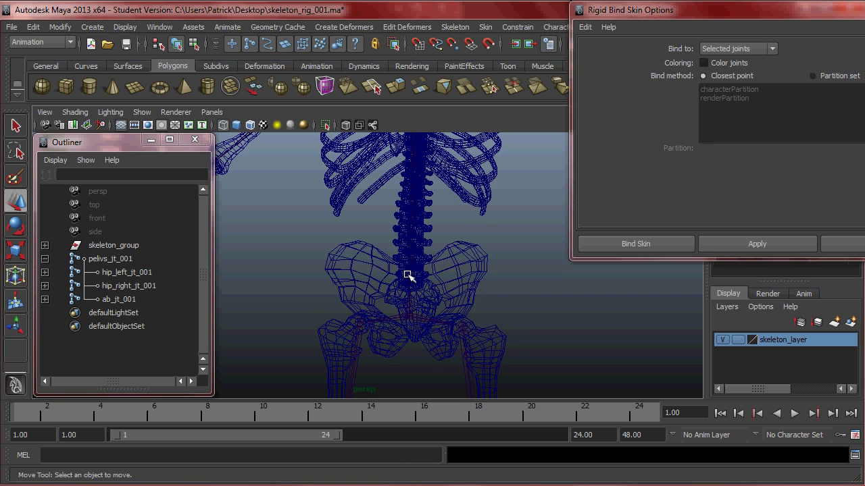
- Rigid bind the torso mesh to the abdomen joint at the base of the spine
click(410, 268)
alt+middle_drag(441, 224, 435, 245)
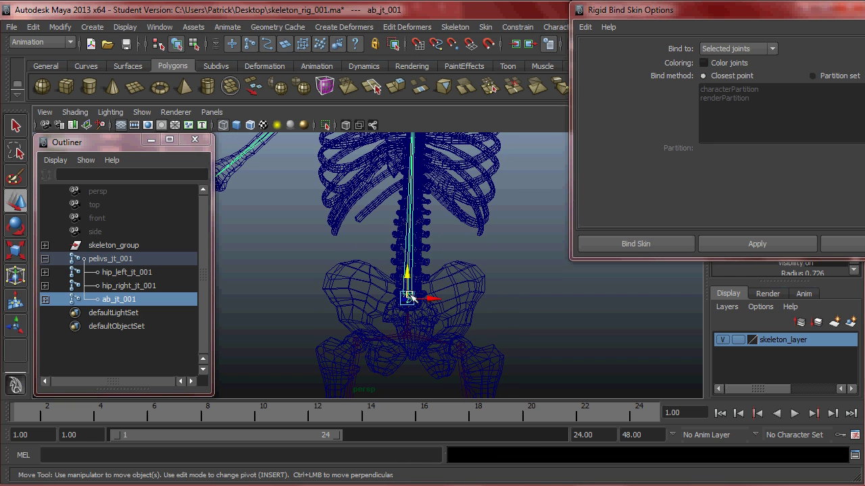
shift+click(428, 224)
alt+middle_drag(454, 218, 453, 275)
alt+right_drag(452, 276, 375, 231)
alt+drag(333, 233, 390, 230)
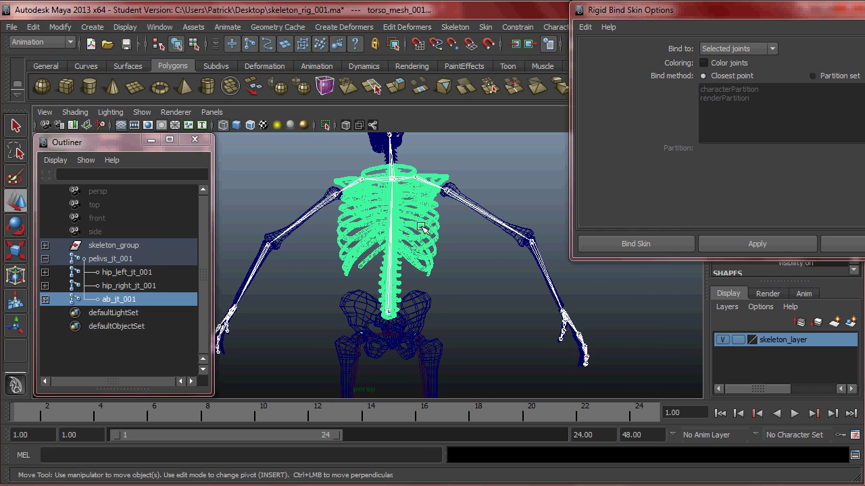
click(735, 245)
- Test the torso binding by rotating the abdomen joint in two directions, undoing each rotation
click(432, 276)
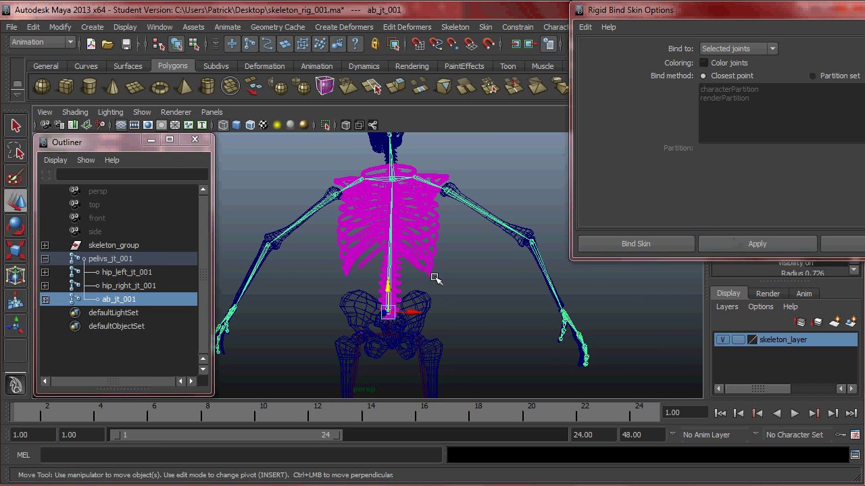
click(390, 306)
key(e)
drag(383, 287, 379, 316)
key(ctrl+z)
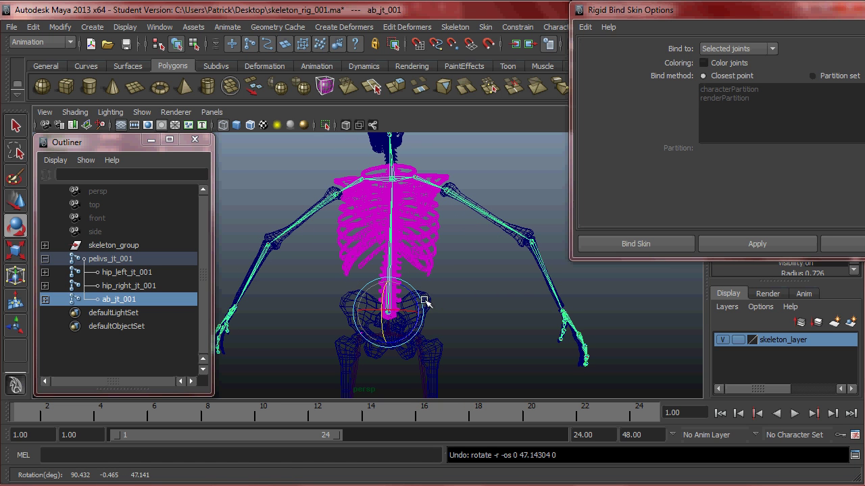
drag(394, 296, 460, 301)
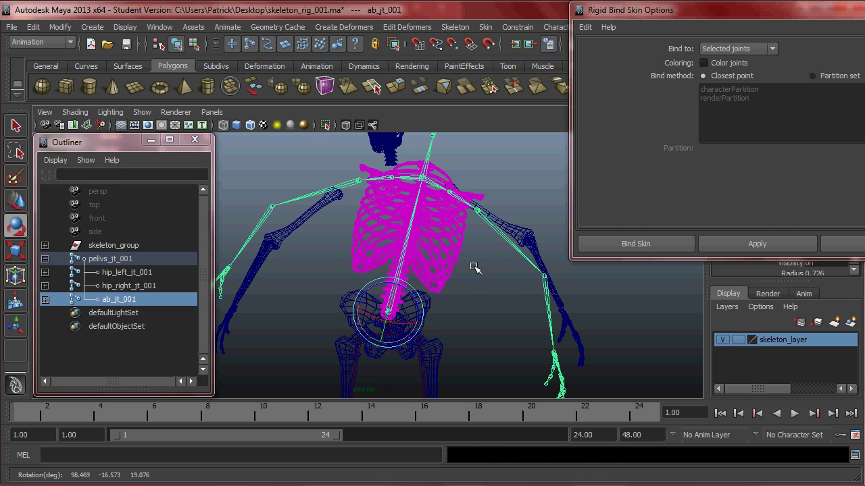
key(ctrl+z)
- Try rotating the left clavicle joint slightly
alt+drag(464, 256, 485, 250)
alt+middle_drag(485, 250, 467, 278)
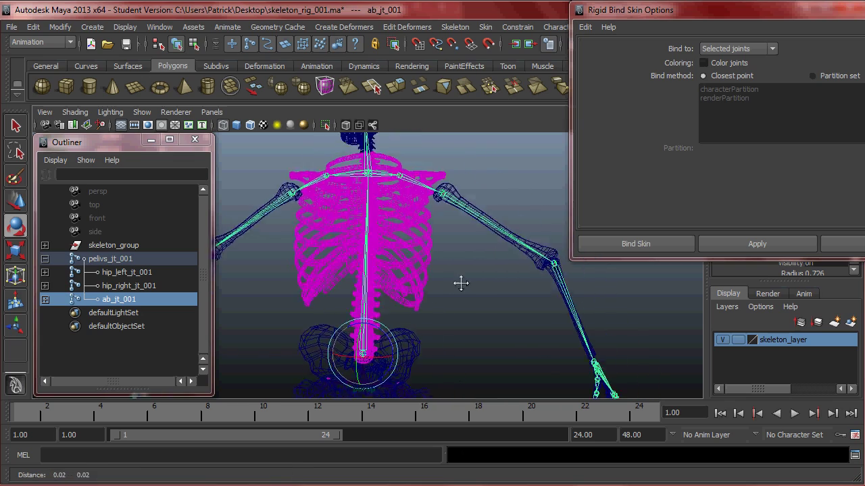
alt+right_drag(467, 278, 511, 306)
alt+drag(511, 307, 462, 277)
alt+middle_drag(462, 276, 467, 323)
alt+right_drag(466, 323, 518, 331)
alt+drag(518, 330, 467, 283)
click(467, 214)
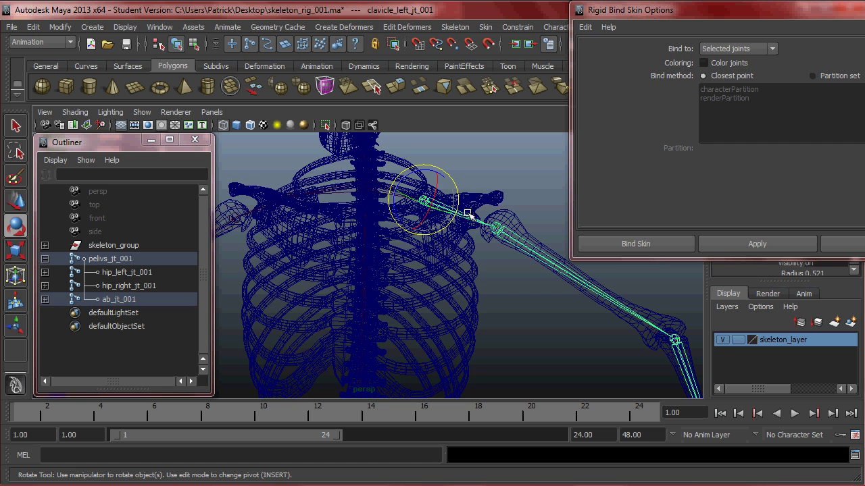
click(364, 200)
click(393, 198)
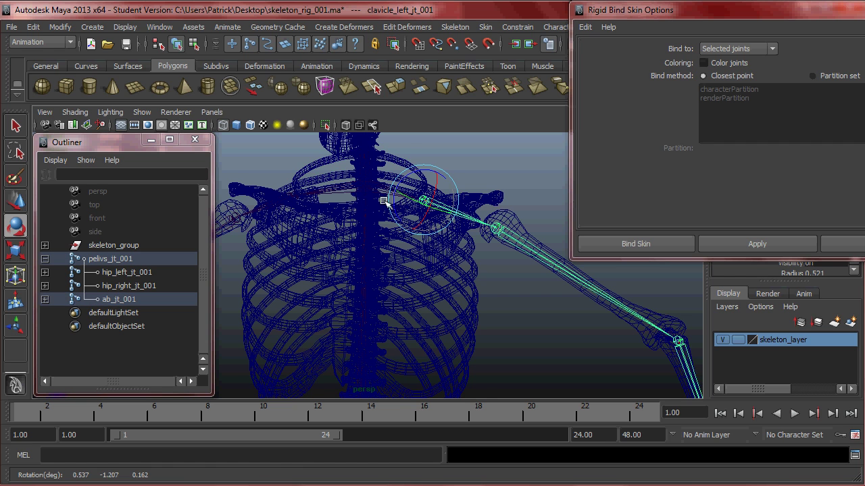
- Rigid bind the left upper arm mesh to the left shoulder joint
click(506, 260)
click(512, 233)
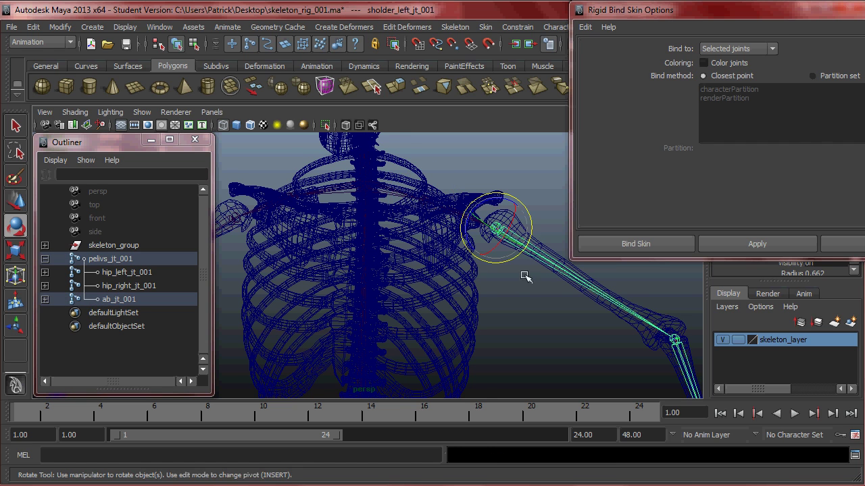
alt+middle_drag(530, 284, 502, 303)
alt+right_drag(502, 302, 548, 317)
alt+middle_drag(558, 311, 496, 303)
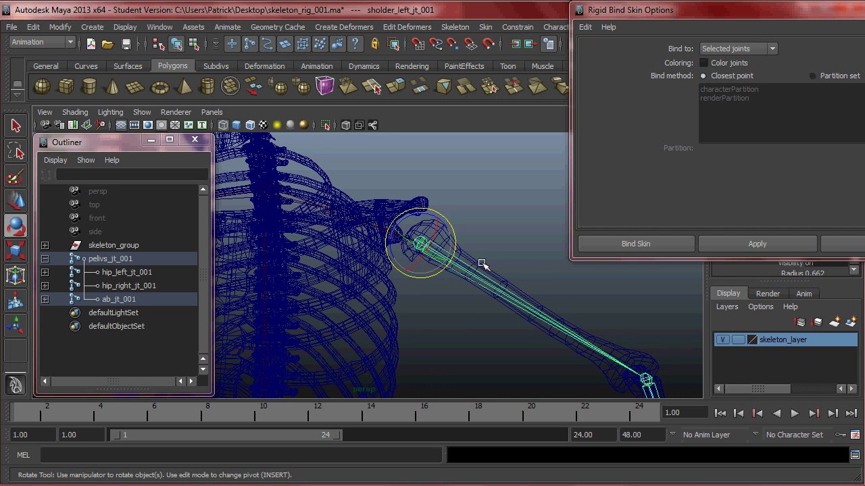
key(q)
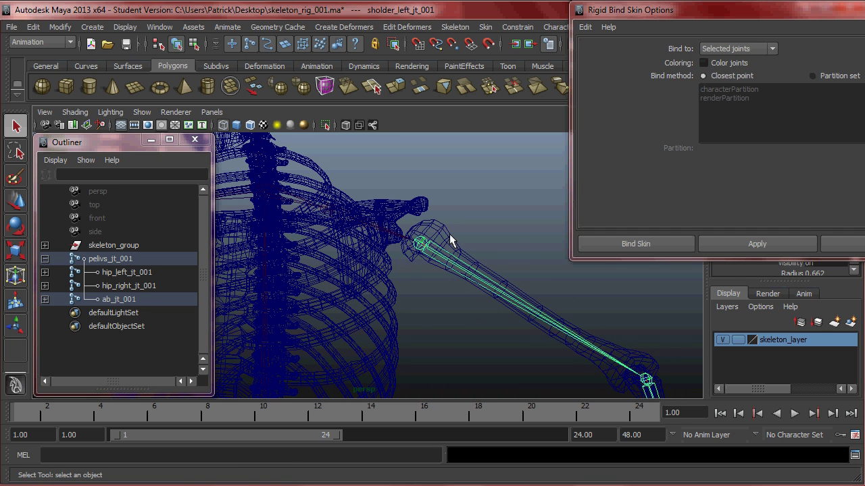
shift+click(456, 240)
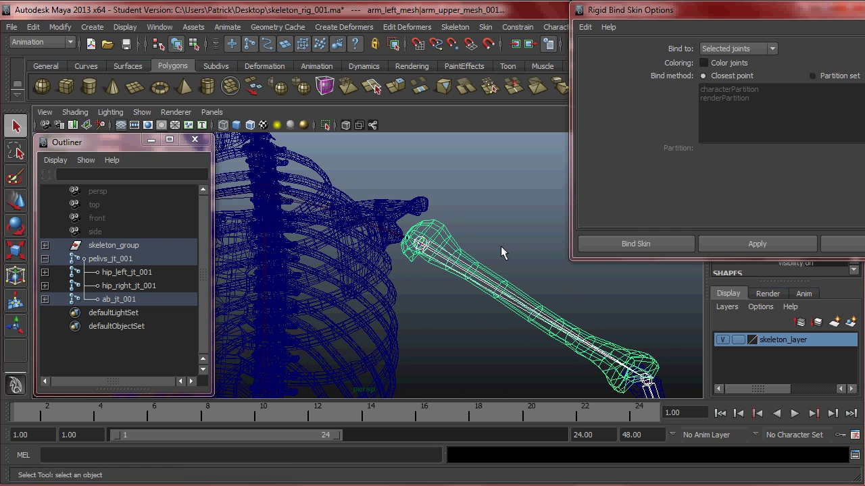
click(737, 244)
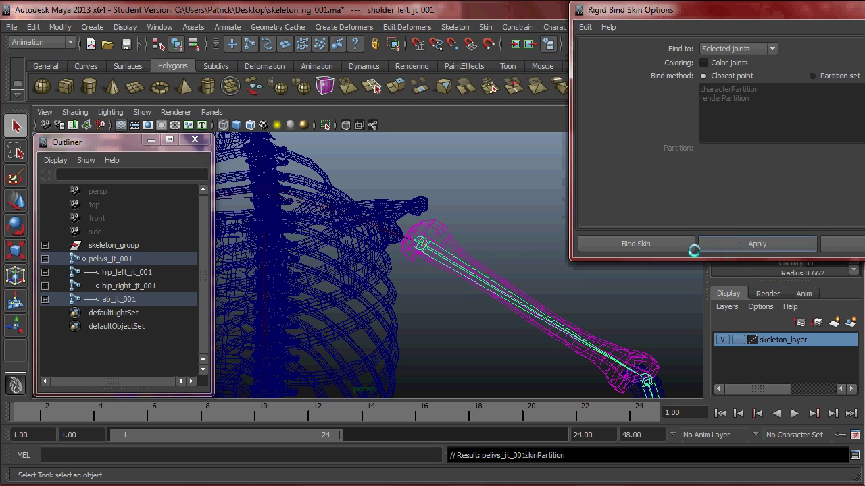
- Test the upper arm binding by rotating the left shoulder joint, and undo the rotation
click(438, 260)
key(e)
drag(438, 260, 406, 254)
key(ctrl+z)
- Rotate the abdomen joint to test the torso and left upper arm together, and undo the rotation
alt+right_drag(497, 288, 397, 273)
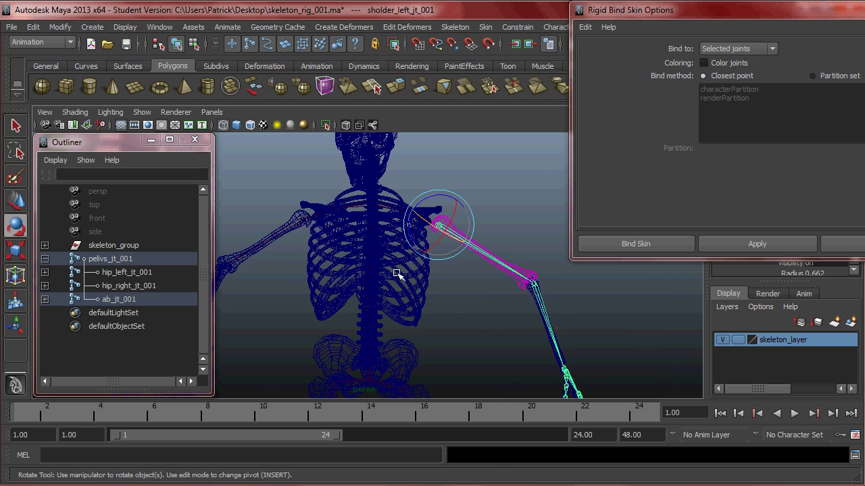
click(364, 327)
drag(366, 337, 334, 301)
key(ctrl+z)
- Rigid bind the left lower arm mesh to the left elbow joint
alt+drag(470, 300, 438, 311)
alt+right_drag(438, 311, 503, 337)
alt+middle_drag(504, 338, 480, 252)
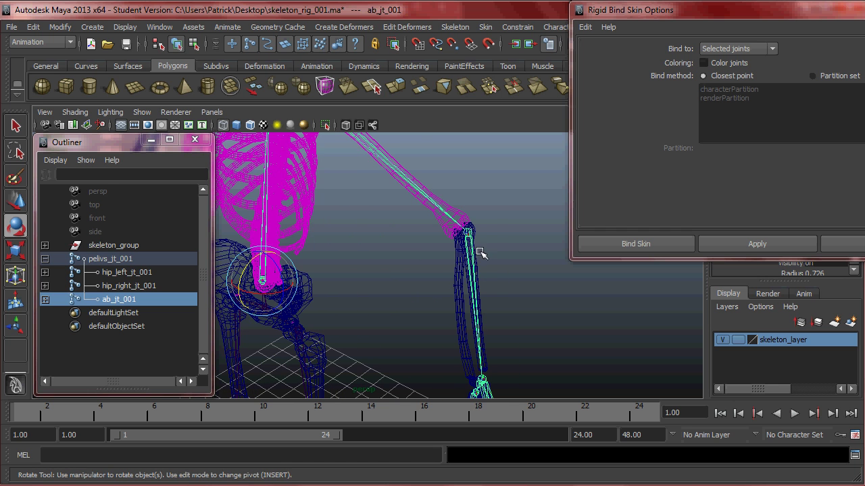
click(471, 244)
key(q)
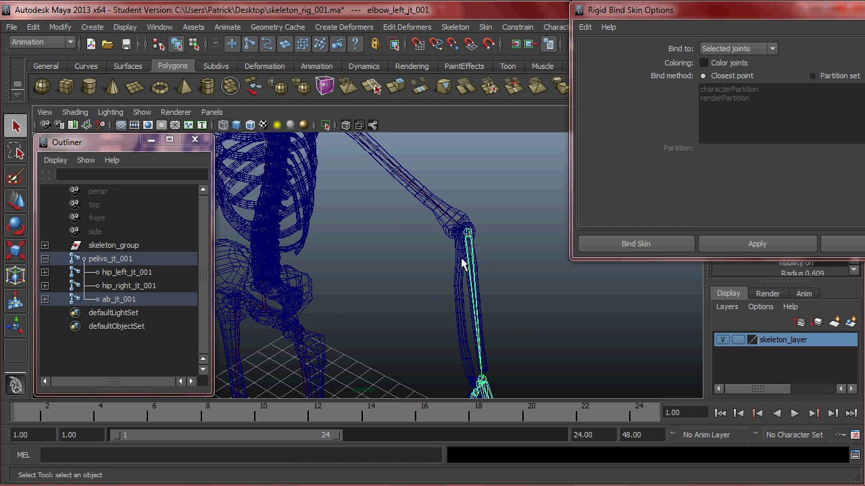
shift+click(462, 274)
alt+drag(473, 304, 493, 300)
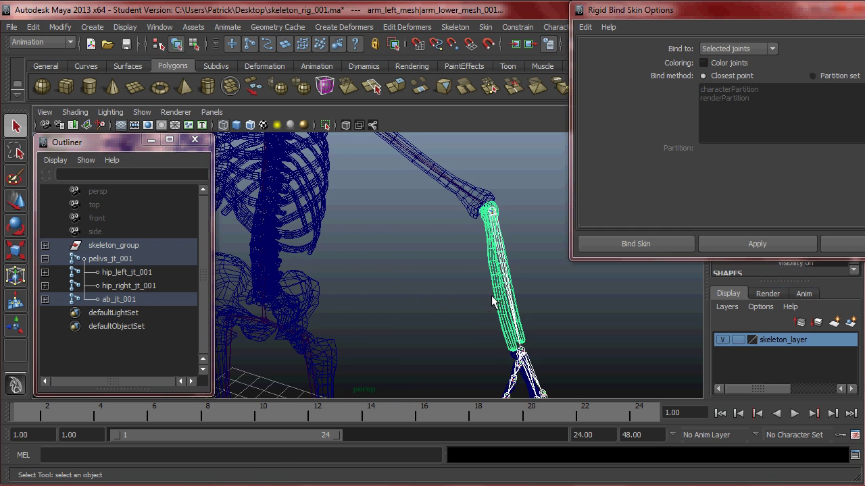
alt+middle_drag(493, 299, 474, 297)
click(729, 241)
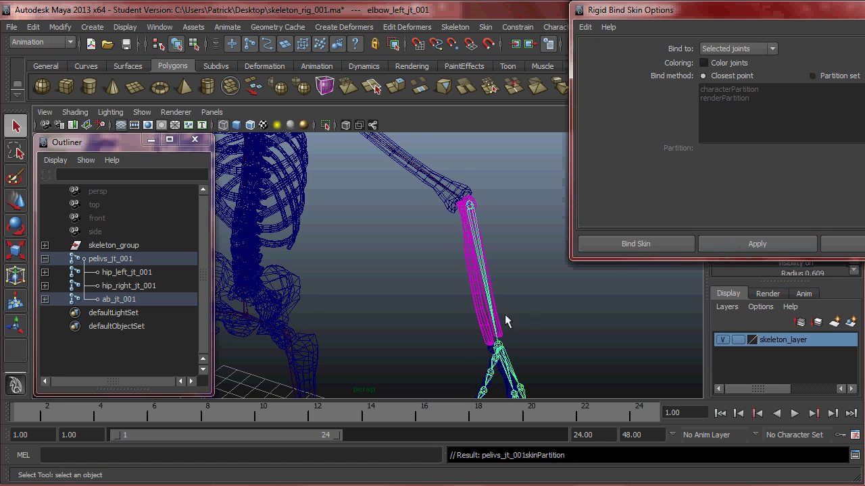
- Test the lower arm binding by rotating the left elbow joint from several angles, and undo the rotations
alt+drag(512, 318, 466, 240)
key(e)
drag(445, 188, 421, 175)
alt+drag(462, 249, 497, 274)
drag(475, 234, 461, 204)
key(ctrl+z)
key(ctrl+z)
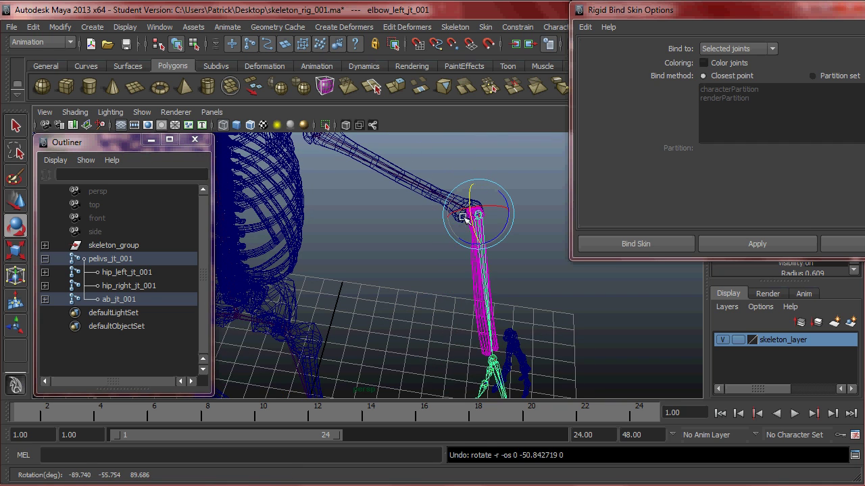
- Rigid bind the left hand mesh to the left wrist joint
alt+drag(469, 266, 442, 281)
alt+right_drag(442, 282, 532, 299)
alt+drag(532, 300, 474, 282)
click(398, 231)
alt+right_drag(474, 283, 537, 313)
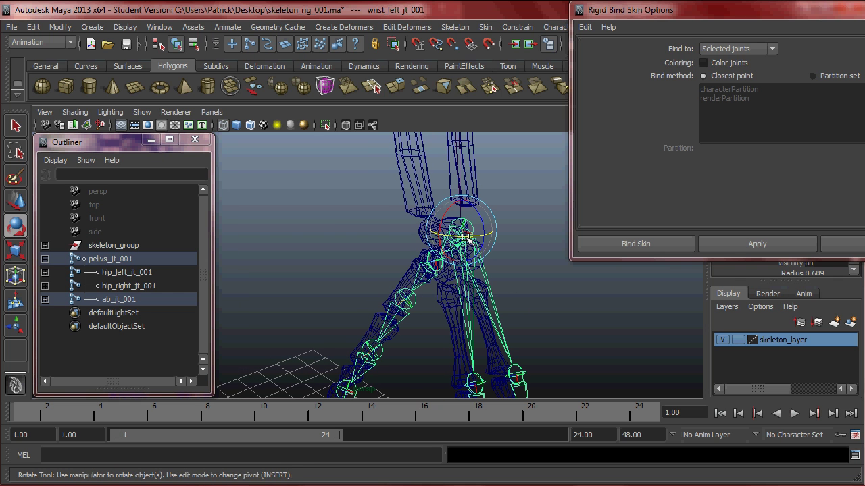
key(q)
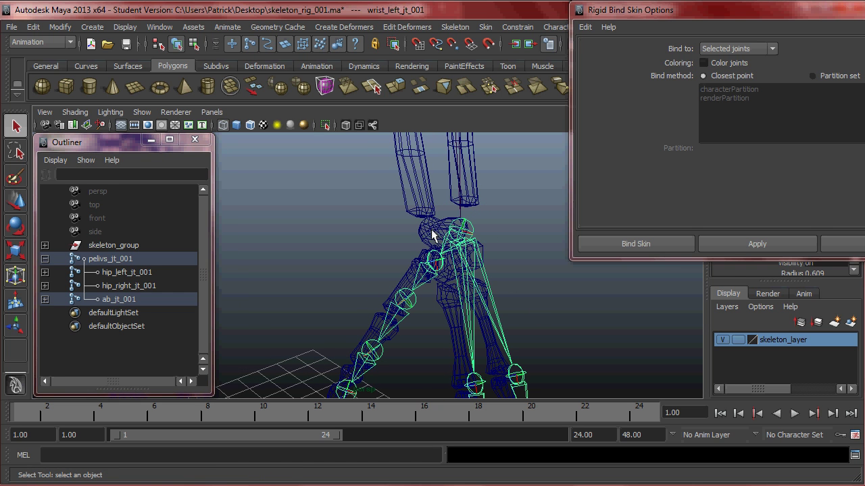
shift+click(432, 235)
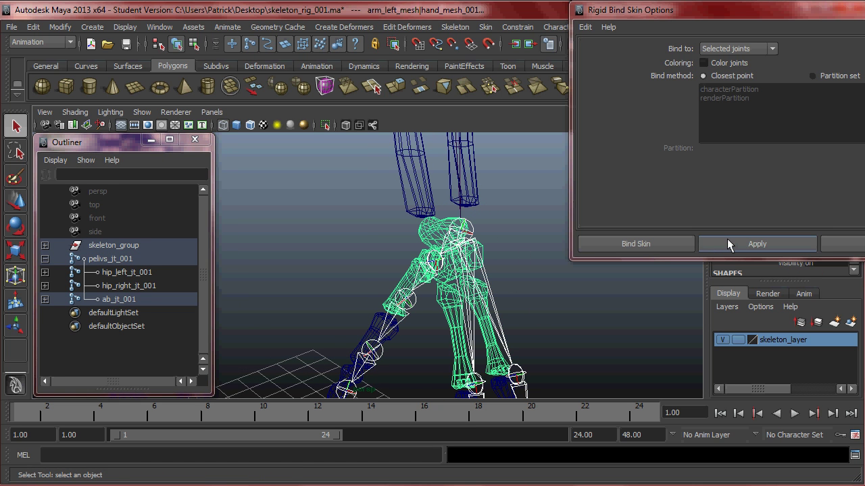
click(706, 239)
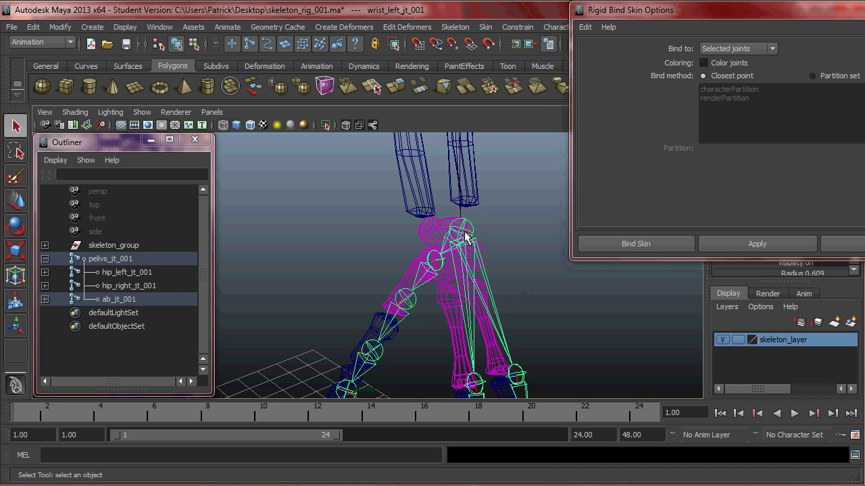
- Test the hand binding by rotating the left wrist joint, and undo the rotation
key(w)
key(e)
drag(466, 238, 449, 269)
key(ctrl+z)
alt+middle_drag(400, 317, 428, 272)
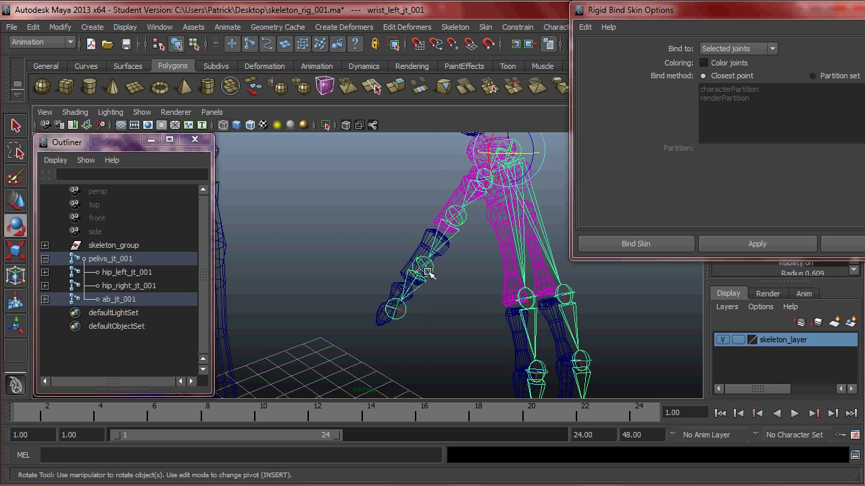
alt+right_drag(476, 299, 484, 331)
key(ctrl+z)
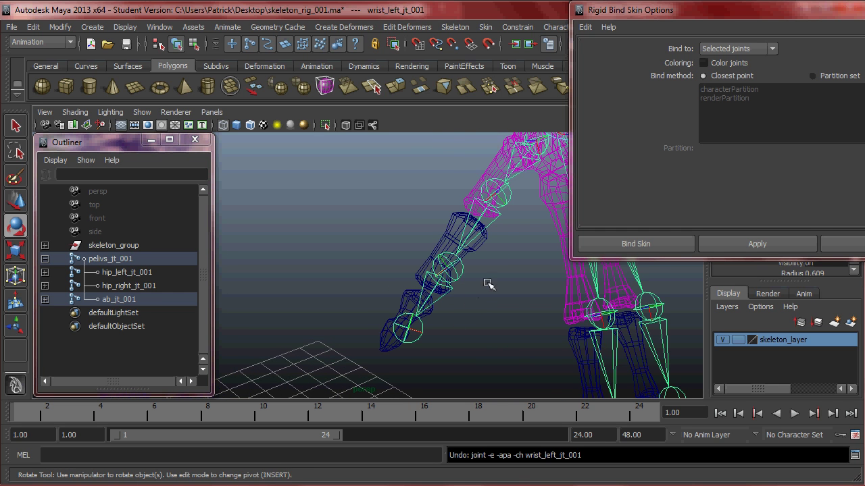
- Select the thumb_B_left_jt_001 joint and reveal it in the Outliner's joint hierarchy
alt+right_drag(475, 292, 492, 285)
click(498, 253)
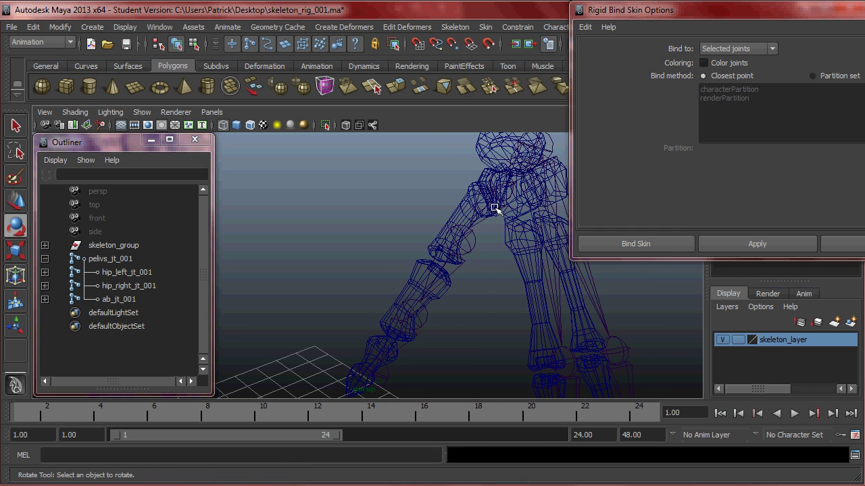
click(467, 244)
alt+middle_drag(437, 290, 446, 272)
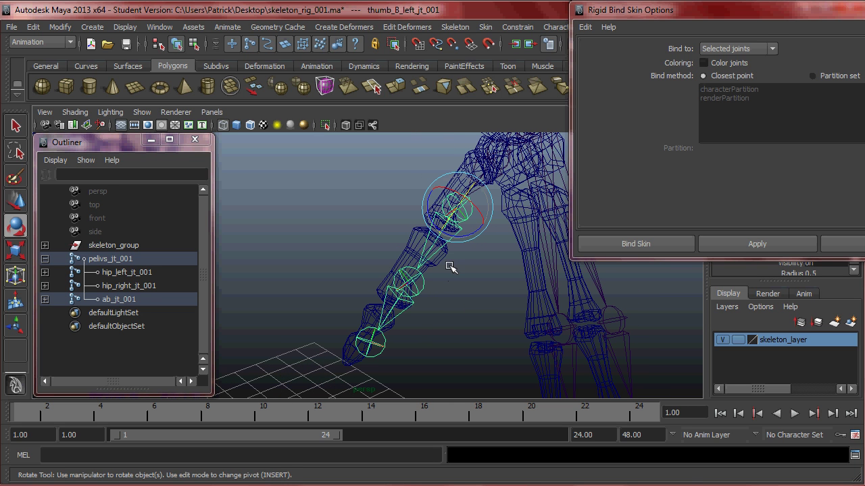
click(493, 253)
click(458, 207)
click(45, 300)
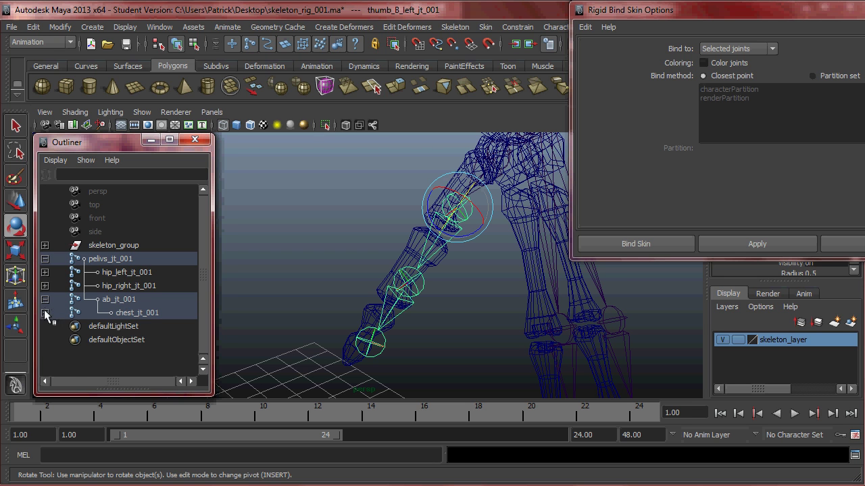
click(44, 313)
click(45, 326)
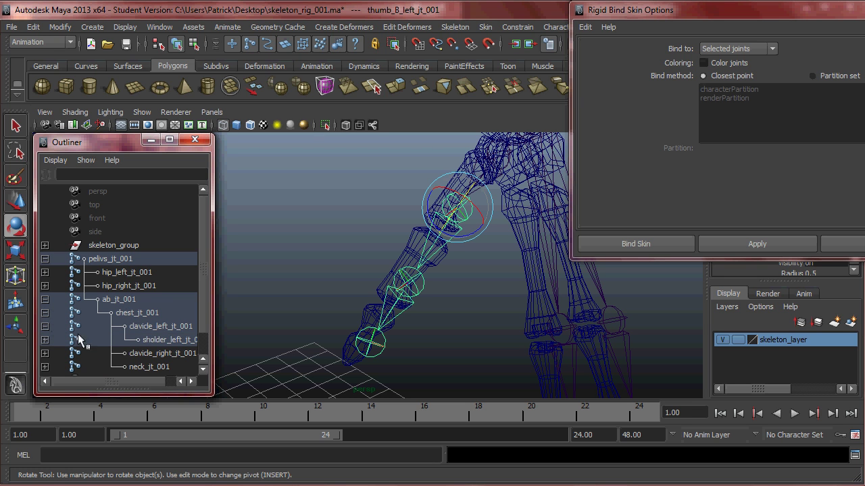
right_click(129, 309)
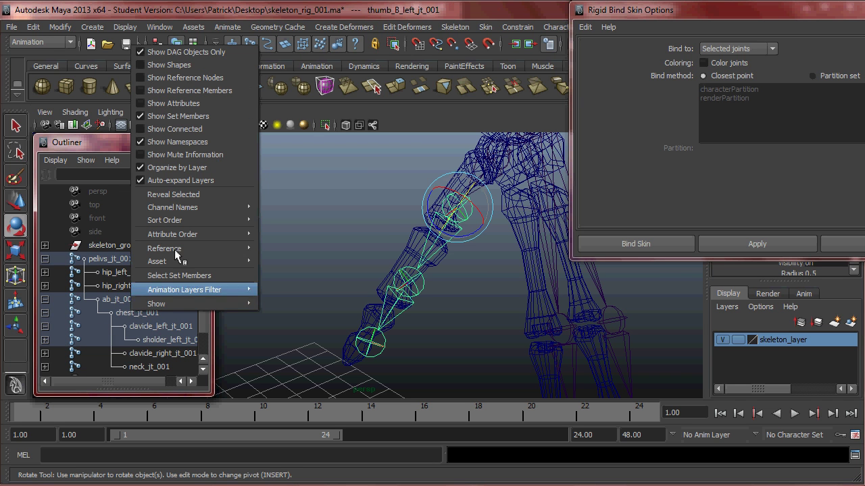
click(202, 195)
drag(132, 380, 173, 382)
- Compare the left thumb joints with the hand mesh by selecting thumb A, the wrist, the hand mesh and thumb B, and undo the selections
click(162, 301)
alt+drag(371, 323, 386, 331)
alt+middle_drag(386, 331, 435, 306)
alt+drag(489, 290, 440, 278)
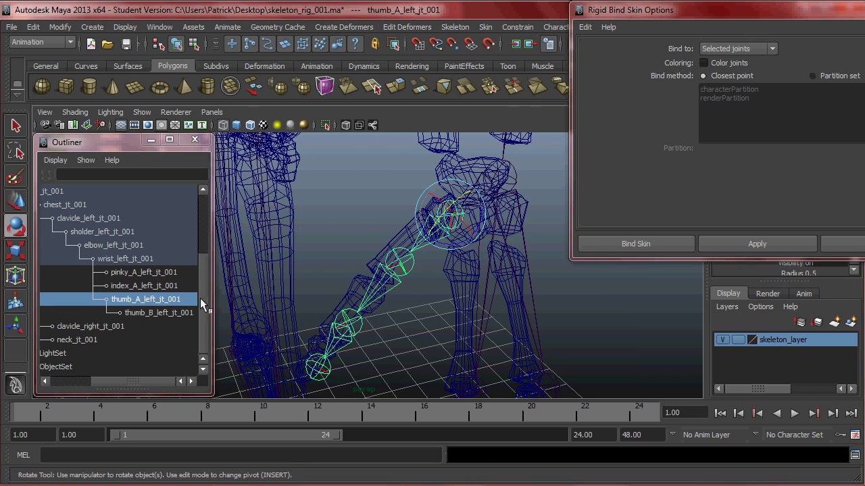
key(Up)
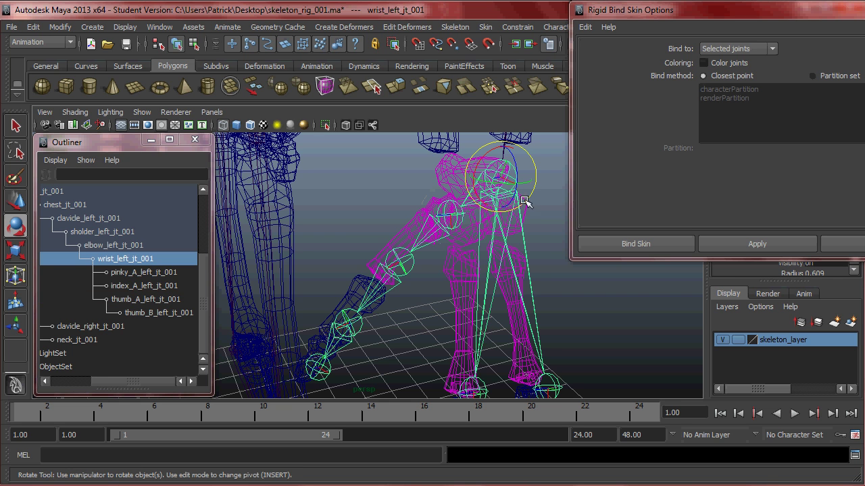
click(456, 174)
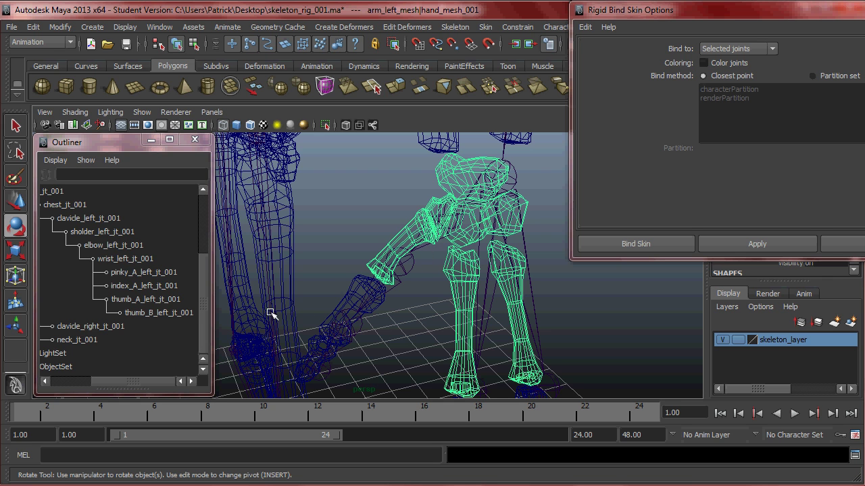
drag(128, 383, 110, 375)
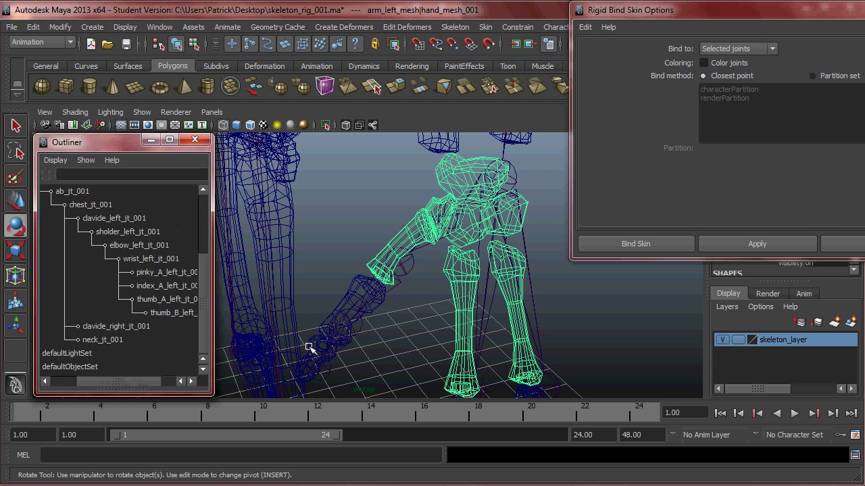
click(401, 279)
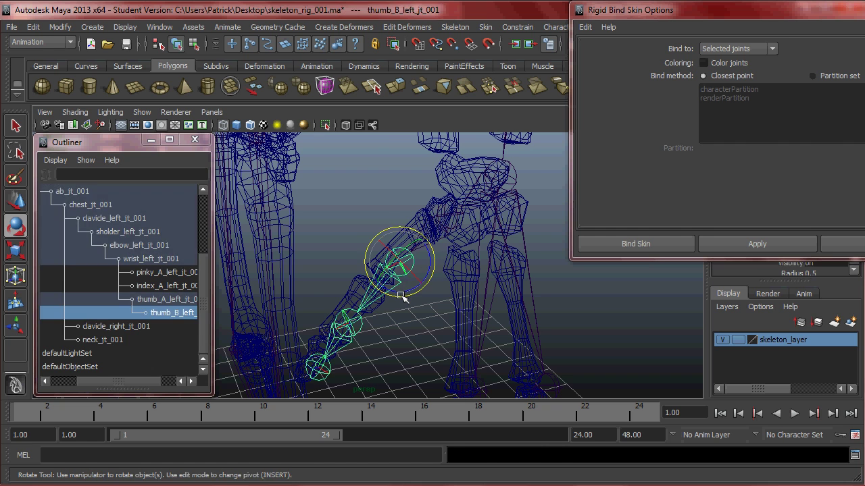
key(ctrl+z)
key(ctrl+z)
key(ctrl+z)
key(ctrl+z)
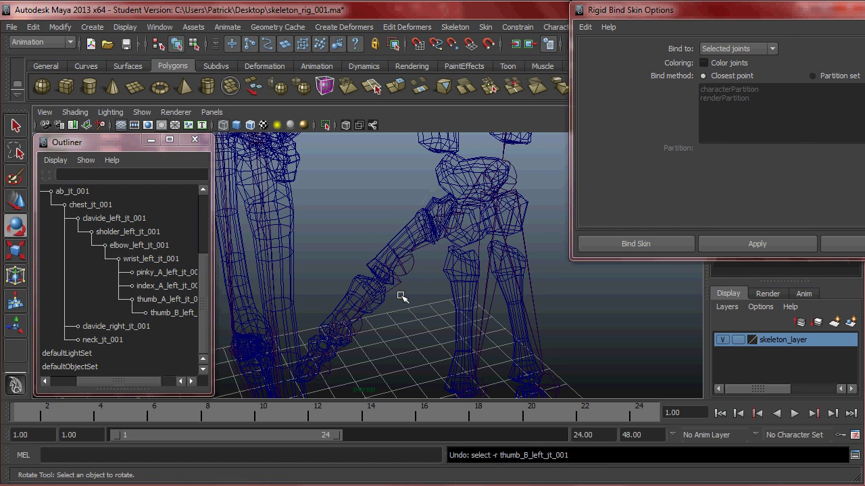
- Move the thumb_B_left_jt_001 joint into the gap between the left hand mesh and the next thumb bone
alt+middle_drag(414, 247, 419, 305)
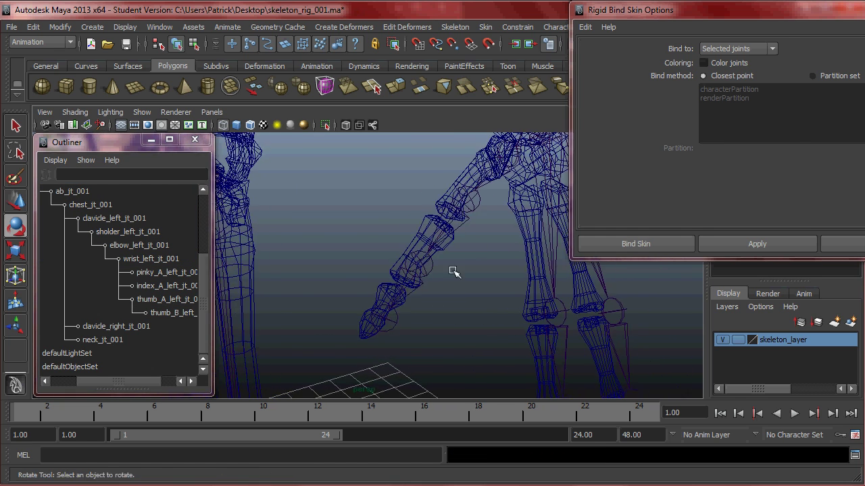
click(475, 204)
key(w)
alt+middle_drag(463, 196, 433, 228)
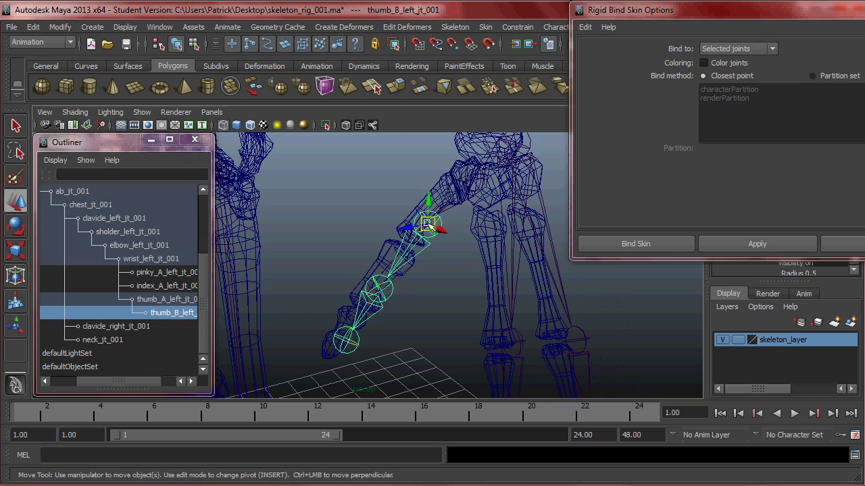
drag(430, 228, 414, 229)
alt+middle_drag(414, 228, 500, 288)
alt+drag(499, 288, 427, 304)
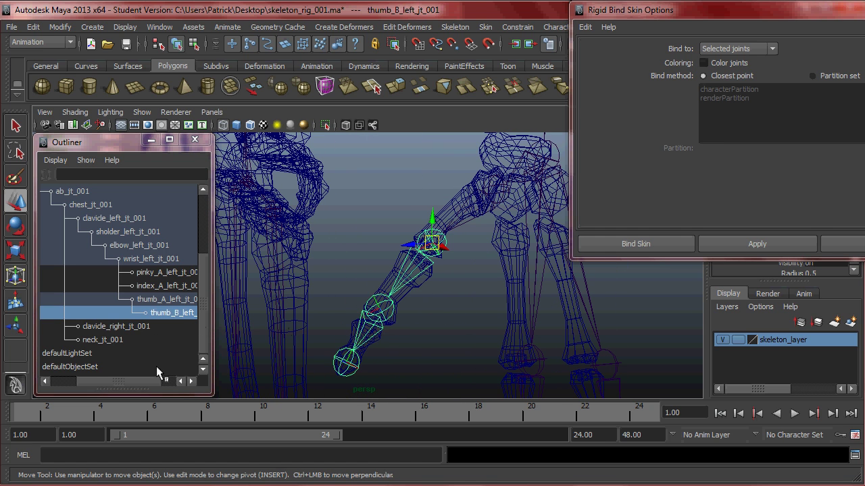
- Delete the thumb_D_left_jt_001 joint at the tip of the left thumb
drag(133, 381, 154, 381)
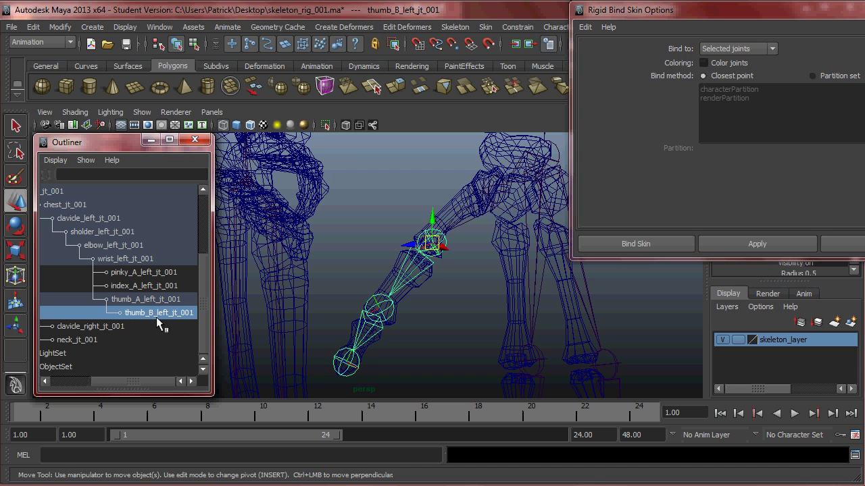
click(346, 366)
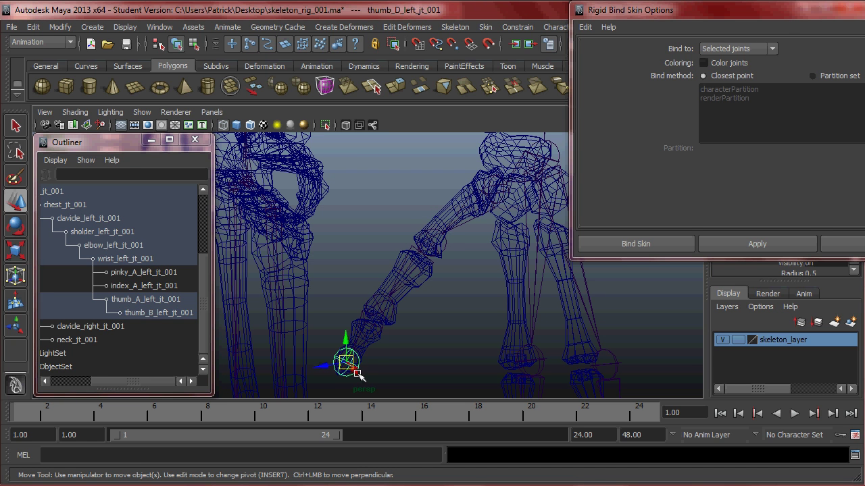
click(347, 365)
- Move the thumb_A_left_jt_001 joint down to the gap between the left hand mesh and the next thumb bone
click(484, 203)
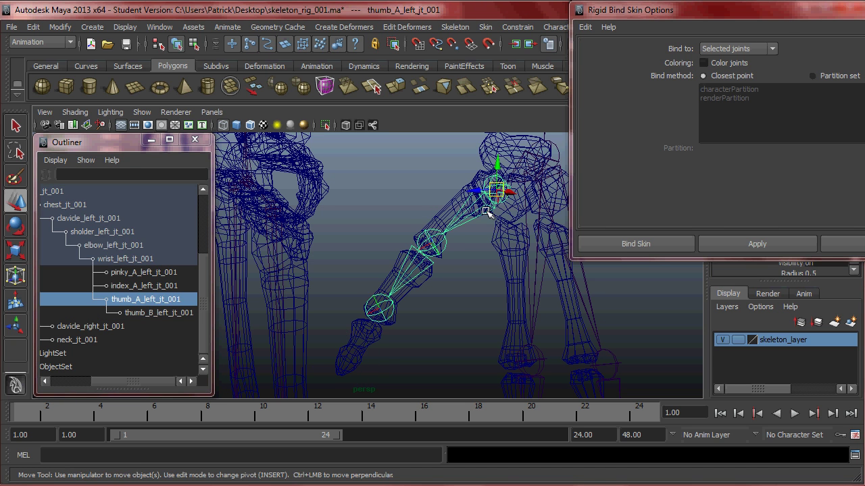
alt+drag(485, 208, 465, 223)
alt+drag(381, 291, 439, 253)
drag(452, 192, 384, 240)
alt+drag(407, 285, 410, 285)
click(459, 309)
drag(453, 305, 462, 309)
- Test the repositioned thumb chain by rotating it, and undo the rotation
click(528, 247)
key(e)
mouse_move(521, 255)
alt+mouse_down()
mouse_move(514, 268)
mouse_move(525, 297)
mouse_move(463, 303)
mouse_move(536, 301)
mouse_move(511, 263)
alt+mouse_up()
drag(397, 211, 455, 300)
key(ctrl+z)
- Move the thumb B and thumb C joints onto the left thumb bones, using shaded display to check their placement
click(409, 271)
key(w)
drag(404, 272, 394, 279)
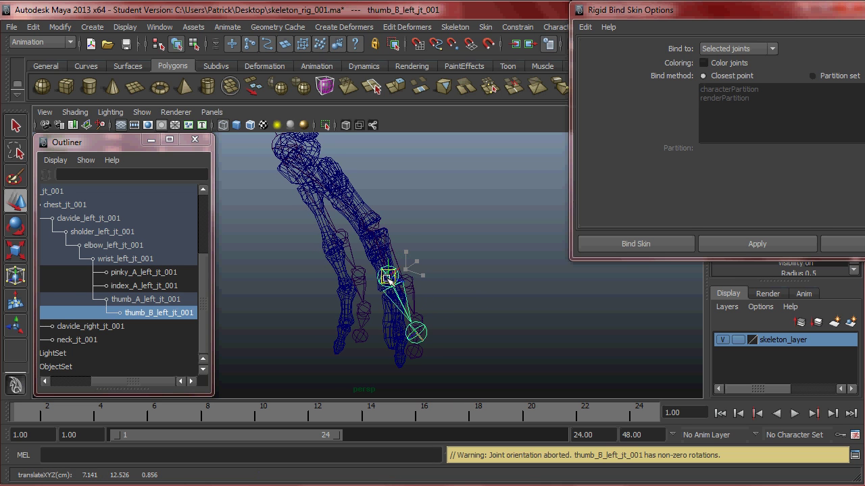
key(5)
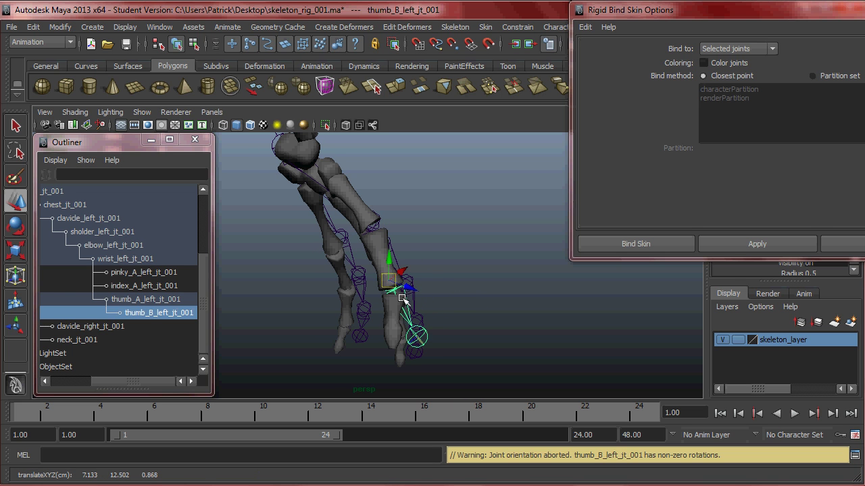
click(416, 336)
drag(416, 336, 401, 343)
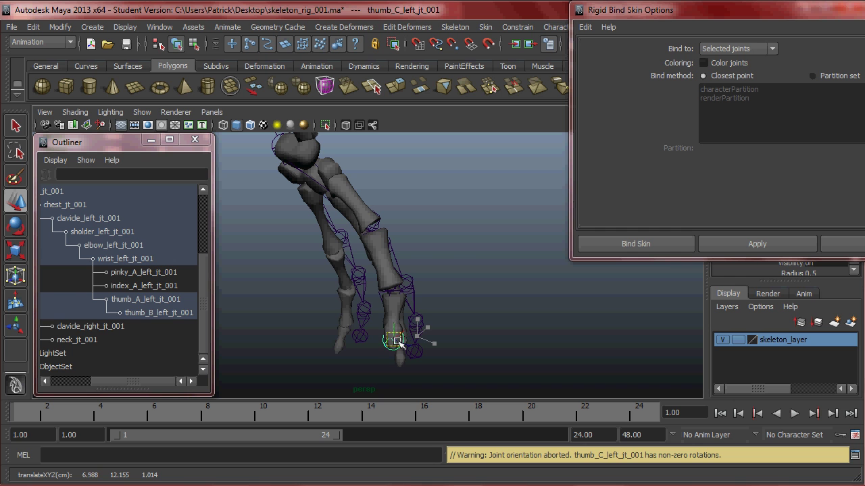
- Refine the thumb_B_left_jt_001 joint's position between the thumb bones from another viewing angle
alt+drag(463, 315, 383, 265)
click(388, 273)
alt+drag(382, 298, 376, 243)
click(341, 304)
drag(344, 306, 473, 326)
drag(378, 315, 362, 313)
- Examine the placement of the left thumb joints against the bones from several angles in wireframe display
alt+middle_drag(408, 322, 401, 344)
alt+right_drag(401, 344, 462, 332)
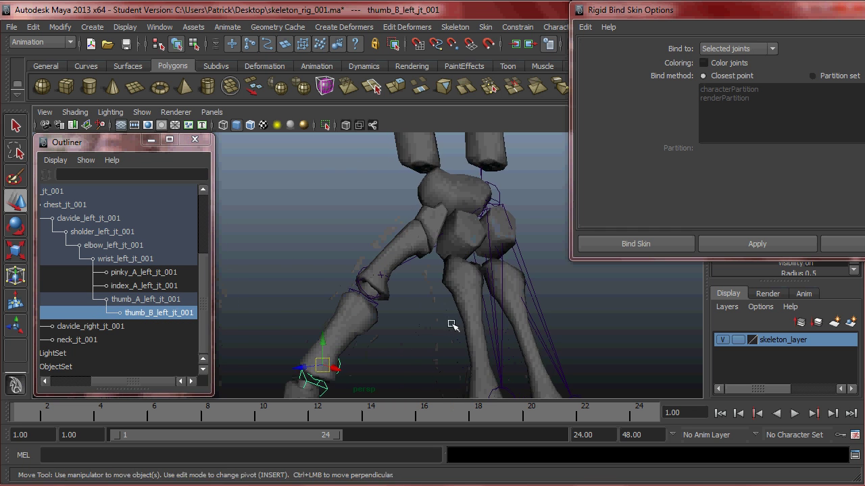
alt+drag(462, 332, 459, 335)
key(4)
mouse_move(436, 275)
alt+mouse_down()
mouse_move(424, 296)
mouse_move(366, 291)
mouse_move(436, 288)
alt+mouse_up()
click(366, 290)
click(376, 262)
mouse_move(379, 264)
alt+mouse_down()
mouse_move(438, 288)
mouse_move(392, 273)
mouse_move(367, 309)
mouse_move(378, 261)
mouse_move(382, 269)
alt+mouse_up()
key(e)
alt+drag(445, 270, 404, 300)
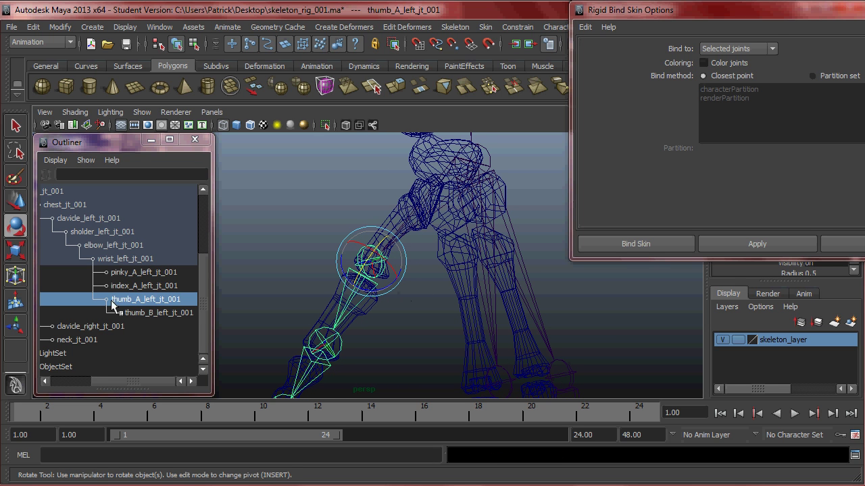
mouse_move(148, 380)
mouse_down()
mouse_move(128, 376)
mouse_move(148, 379)
mouse_up()
alt+drag(401, 331, 428, 340)
click(417, 329)
- Rigid bind the left thumb_A mesh to the thumb_A_left_jt_001 joint
click(379, 264)
alt+drag(421, 293, 453, 316)
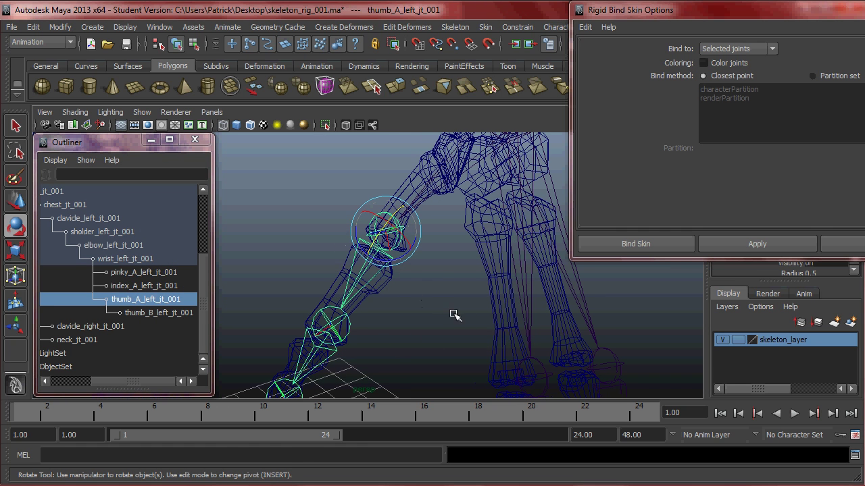
key(q)
shift+click(388, 279)
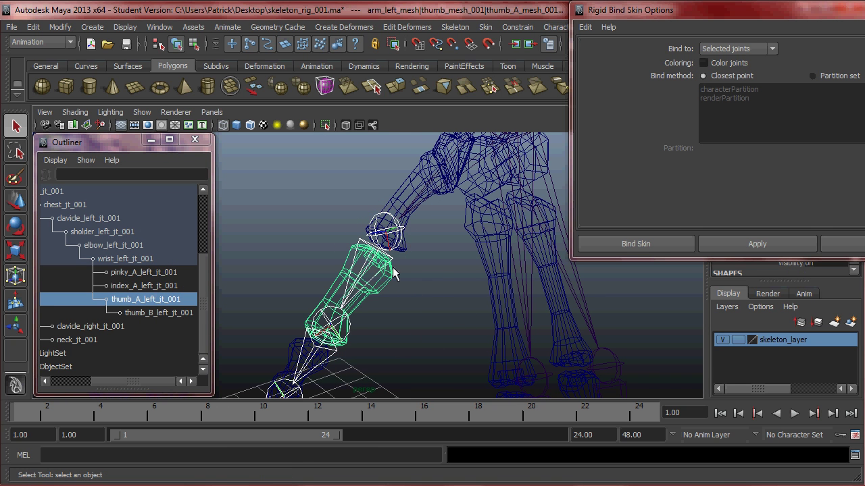
click(713, 241)
- Test the thumb_A_left_jt_001 binding by rotating the joint in shaded display, and undo the rotation
key(e)
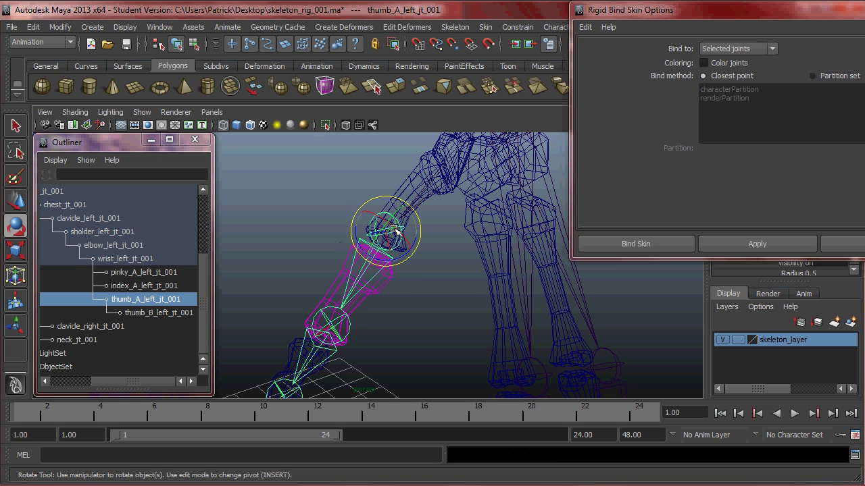
mouse_move(392, 235)
mouse_down()
mouse_move(363, 264)
mouse_move(399, 236)
mouse_move(373, 240)
mouse_move(372, 249)
mouse_up()
key(5)
key(ctrl+z)
- Rigid bind the left thumb_B mesh to the thumb_B_left_jt_001 joint
alt+middle_drag(394, 298, 422, 236)
mouse_move(434, 264)
alt+mouse_down()
mouse_move(414, 270)
mouse_move(435, 264)
mouse_move(427, 263)
mouse_move(439, 272)
alt+mouse_up()
key(Down)
alt+drag(384, 284, 424, 292)
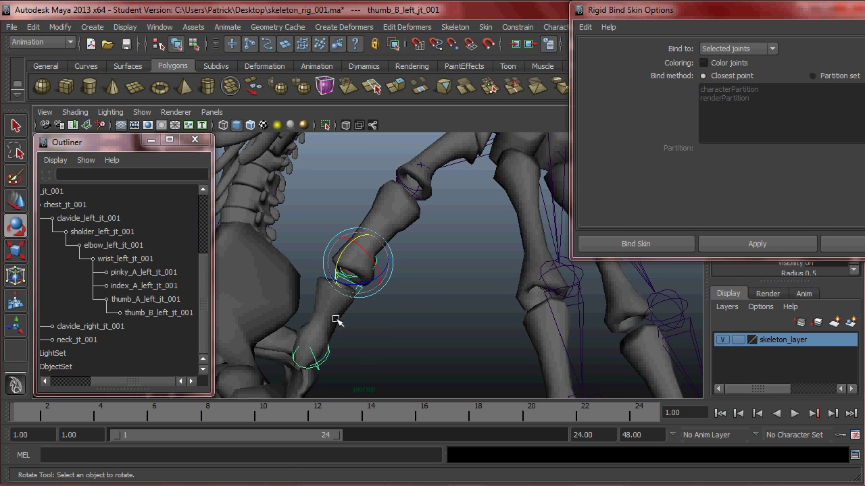
key(q)
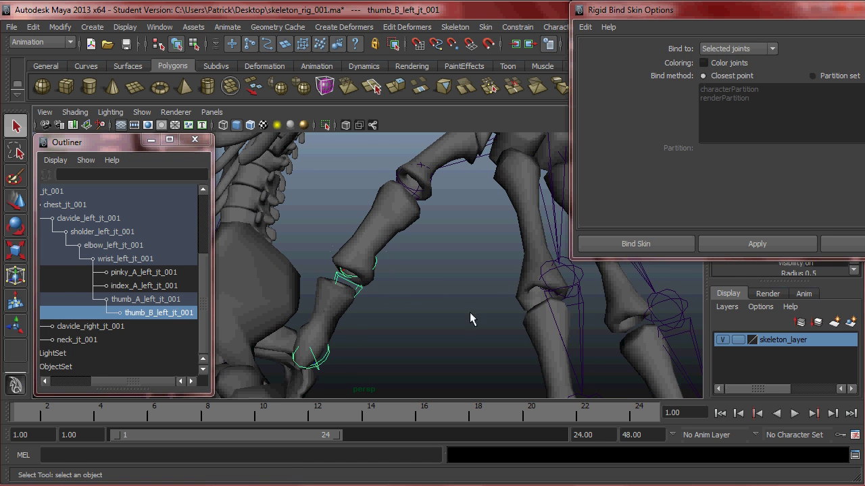
shift+click(358, 294)
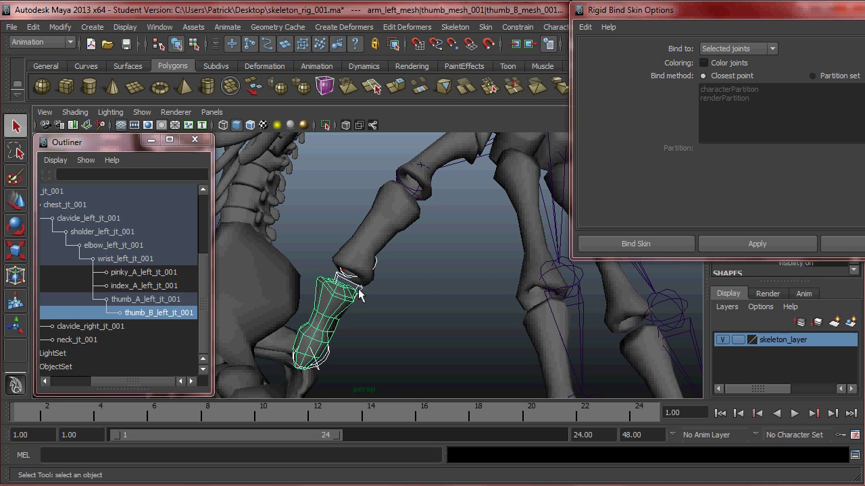
click(721, 245)
- Test the thumb_B_left_jt_001 binding by rotating the joint and viewing the hand from another angle
key(e)
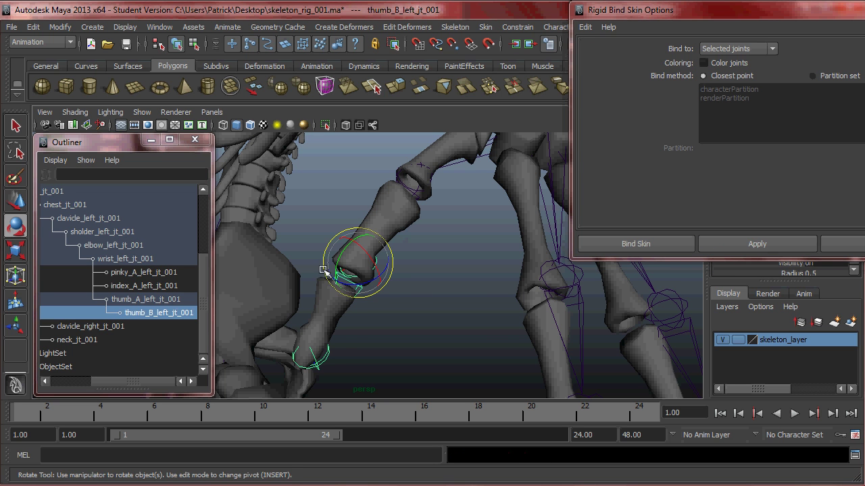
drag(339, 260, 343, 277)
alt+drag(508, 273, 406, 309)
alt+middle_drag(439, 271, 426, 335)
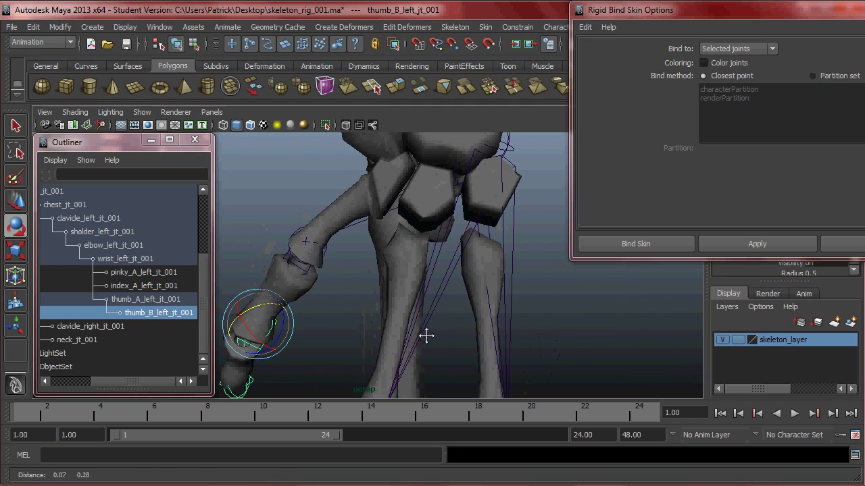
- Rigid bind the left index_A_mesh_001 bone to the index_A_left_jt_001 joint in wireframe display
key(4)
mouse_move(437, 301)
alt+mouse_down()
mouse_move(478, 329)
mouse_move(506, 315)
mouse_move(421, 276)
mouse_move(448, 247)
mouse_move(414, 248)
mouse_move(423, 190)
alt+mouse_up()
click(448, 251)
key(w)
alt+middle_drag(422, 234, 426, 196)
alt+drag(425, 196, 419, 218)
click(411, 252)
alt+drag(411, 254, 458, 291)
shift+click(390, 275)
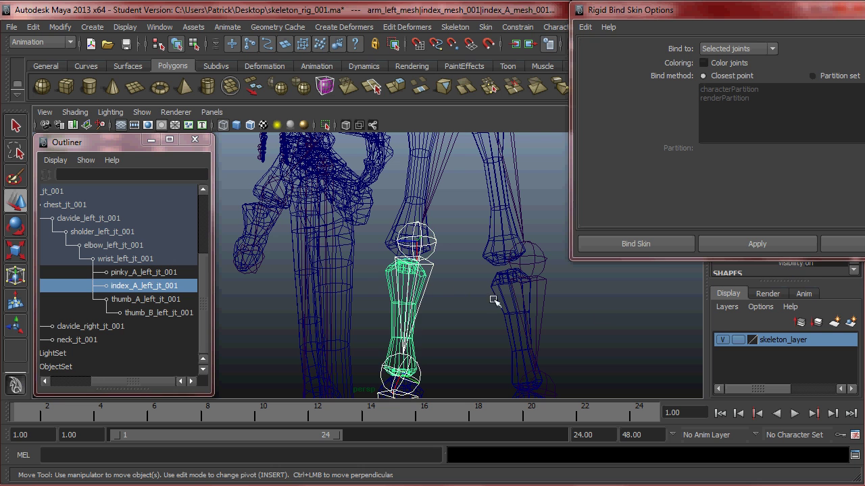
click(771, 244)
- Rigid bind the left index_B_mesh_001 bone to the index_B_left_jt_001 joint
scroll(437, 225, up, 2)
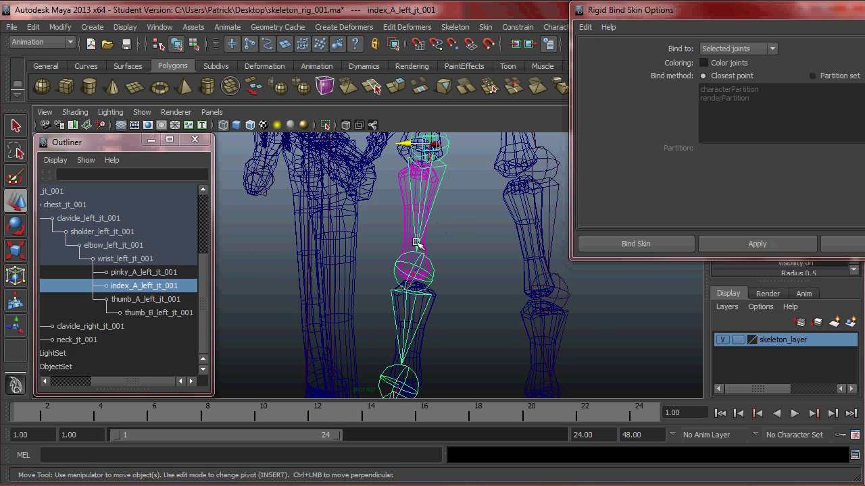
click(430, 264)
alt+middle_drag(440, 280, 440, 242)
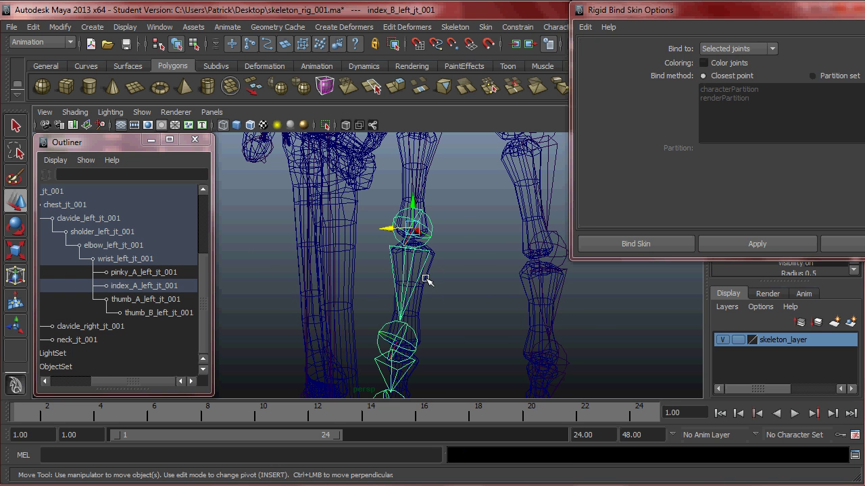
shift+click(427, 279)
click(727, 250)
- Rigid bind the left index fingertip bone to the index_C_left_jt_001 joint
alt+middle_drag(405, 324, 402, 248)
click(409, 257)
shift+click(415, 285)
click(736, 244)
- Rigid bind the first left pinky bone to the pinky_A_left_jt_001 joint
alt+middle_drag(452, 262, 394, 350)
click(452, 177)
alt+middle_drag(451, 177, 441, 244)
shift+click(428, 231)
click(446, 261)
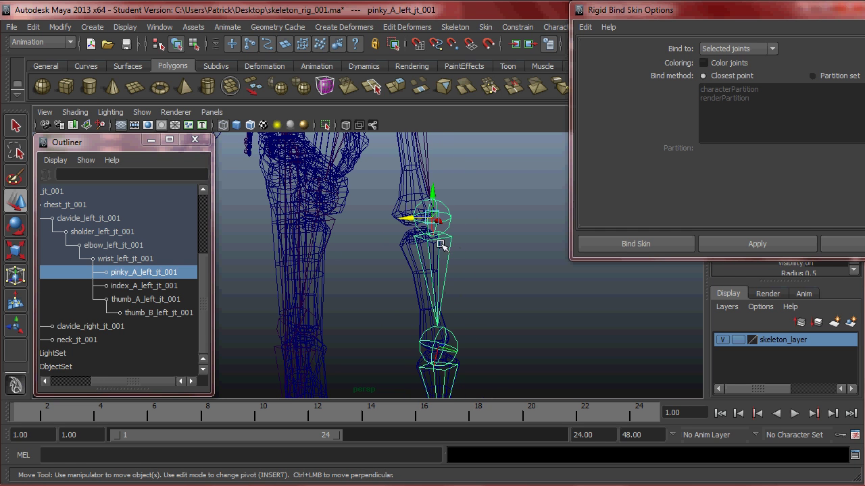
shift+click(405, 251)
click(727, 246)
- Rigid bind the left pinky_B_mesh_001 bone to the pinky_B_left_jt_001 joint
alt+middle_drag(495, 340, 484, 241)
click(442, 251)
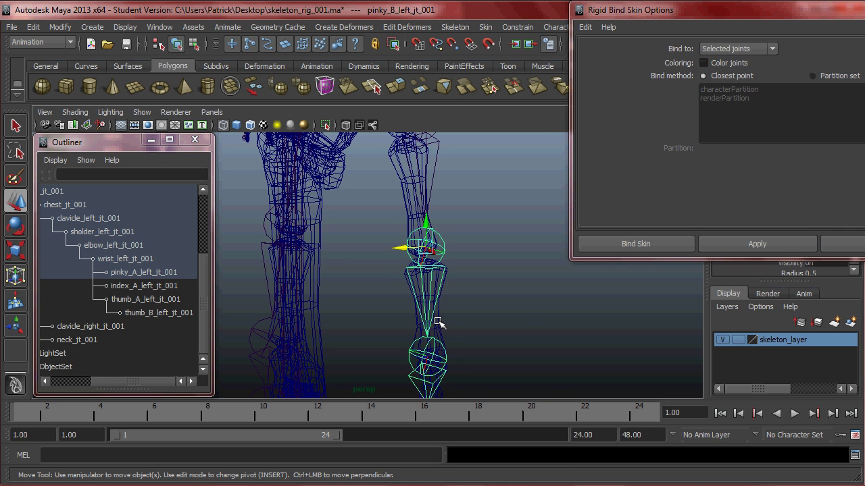
shift+click(447, 319)
click(710, 245)
- Rigid bind the left pinky fingertip bone to the pinky_C_left_jt_001 joint
alt+middle_drag(563, 313, 449, 276)
click(431, 247)
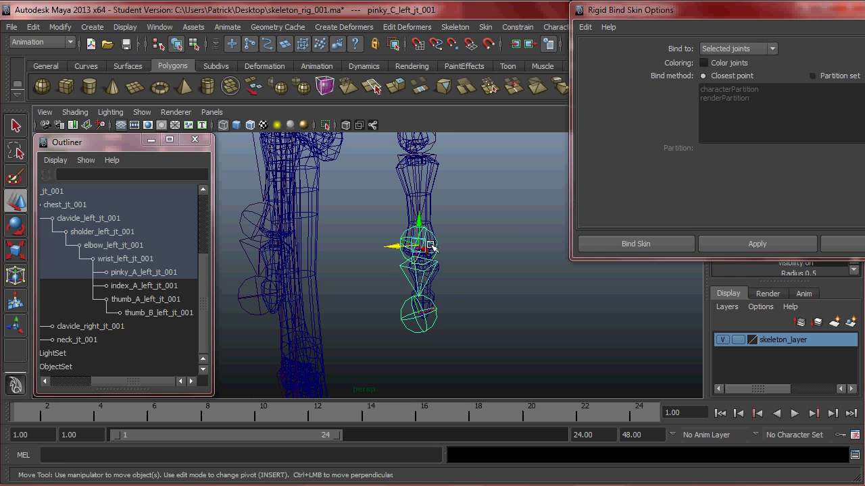
shift+click(433, 290)
click(743, 245)
- Test the bound left index and pinky joints by rotating them, and undo the rotations
alt+drag(496, 285, 379, 286)
click(358, 277)
key(e)
drag(369, 257, 370, 233)
key(ctrl+z)
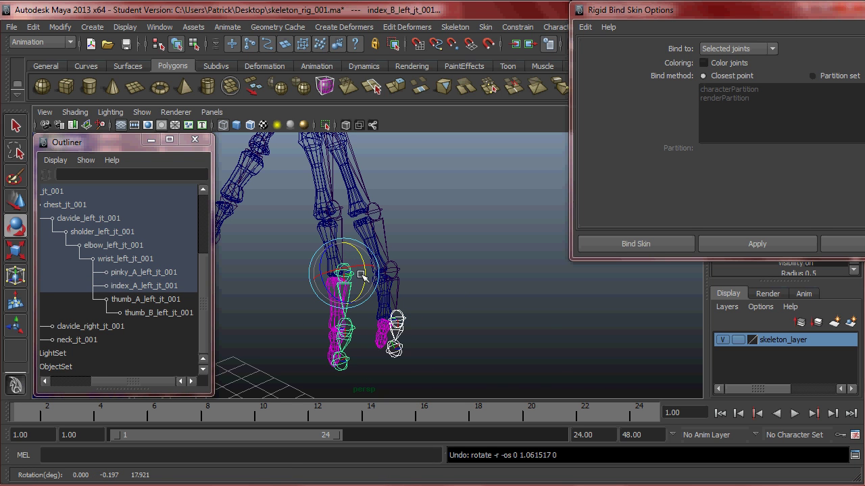
drag(361, 275, 364, 311)
key(ctrl+z)
click(399, 321)
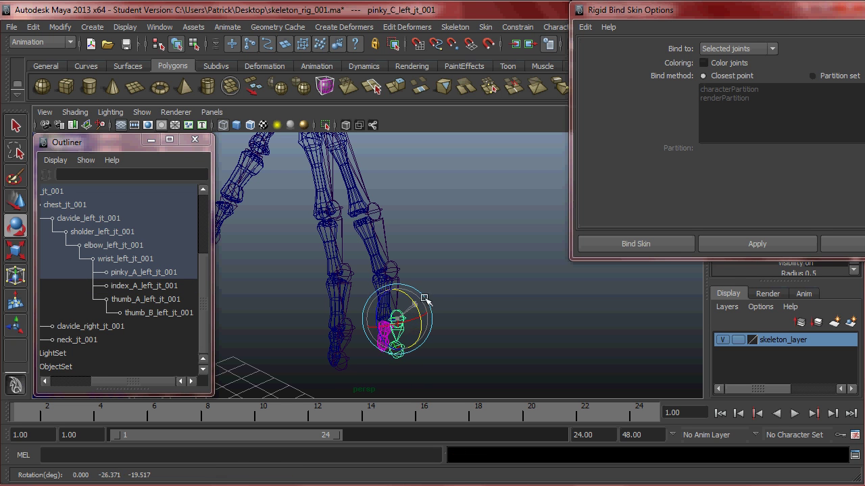
alt+drag(426, 289, 449, 282)
- Undo all left pinky and index finger bindings, back to before index_A_mesh_001 was bound
key(ctrl+z)
key(ctrl+z)
key(ctrl+z)
key(ctrl+z)
key(ctrl+z)
key(ctrl+z)
key(ctrl+z)
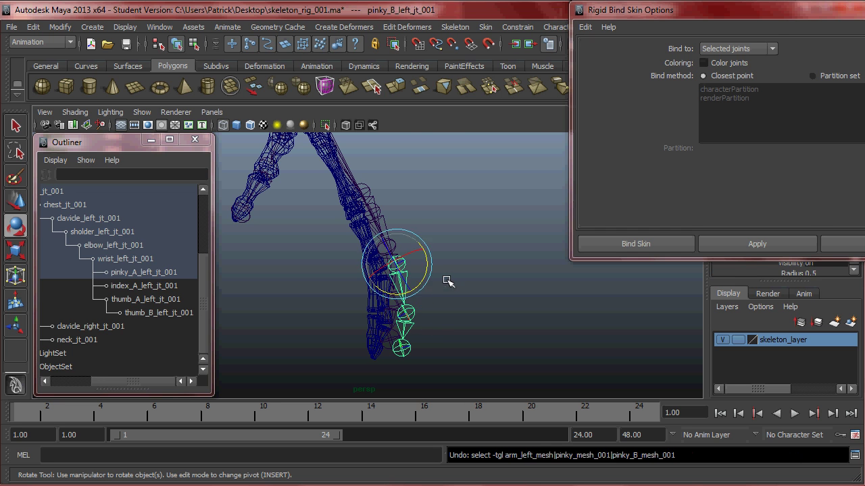
key(ctrl+z)
key(ctrl+z)
key(ctrl+z)
key(ctrl+z)
key(ctrl+z)
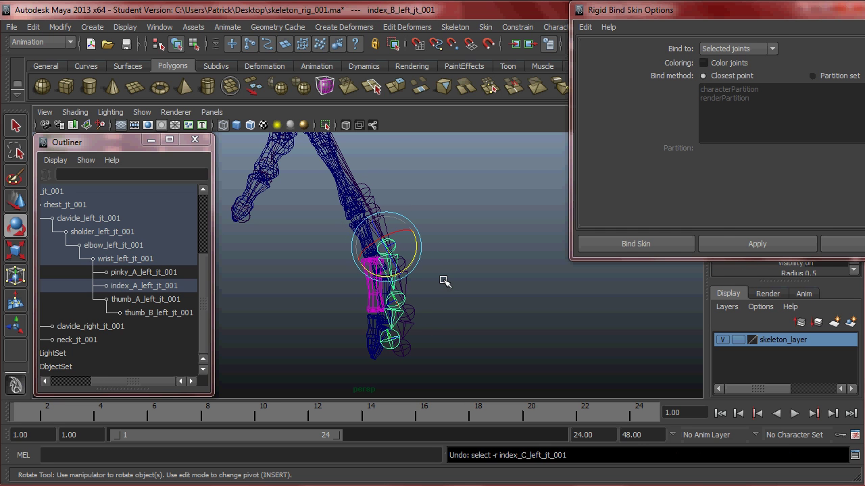
alt+drag(443, 279, 419, 276)
alt+middle_drag(419, 277, 440, 318)
alt+drag(440, 318, 428, 286)
key(ctrl+z)
key(ctrl+z)
key(w)
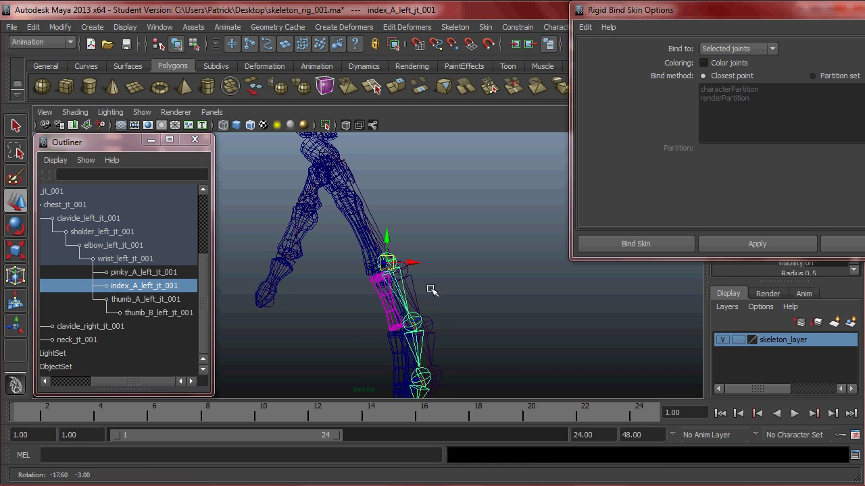
key(ctrl+z)
key(ctrl+z)
key(ctrl+z)
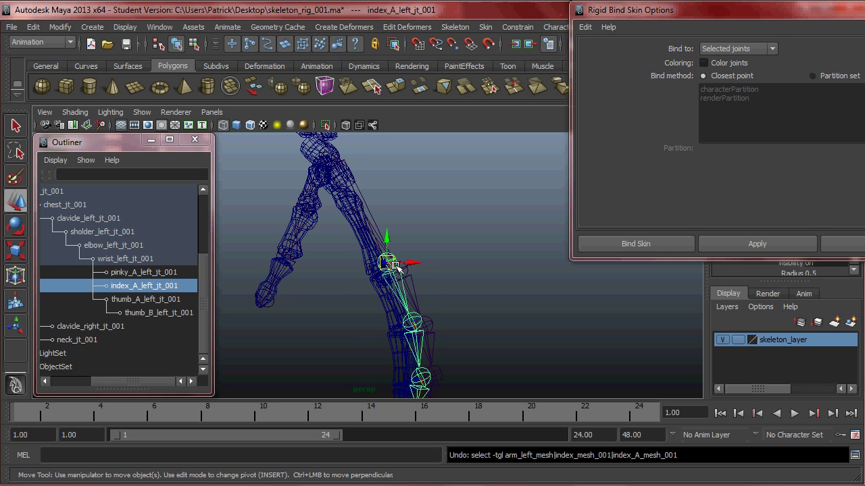
- Move the index_A_left_jt_001 and pinky_A_left_jt_001 joints together onto the knuckle gaps of the left fingers
mouse_move(411, 264)
alt+mouse_down()
mouse_move(428, 269)
mouse_move(397, 271)
alt+mouse_up()
shift+click(407, 269)
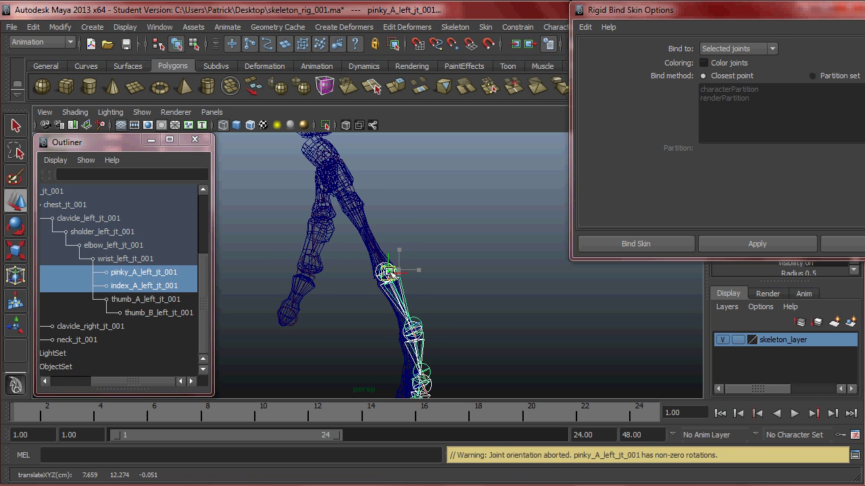
alt+drag(443, 272, 408, 292)
alt+middle_drag(409, 291, 423, 246)
alt+right_drag(506, 327, 537, 326)
- Move the index_B joint and the joints below it onto the left index finger bones, using shaded display
click(466, 292)
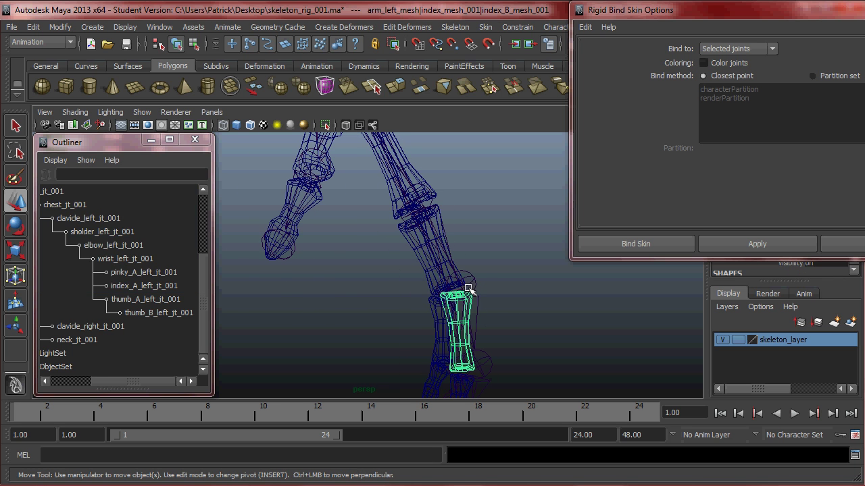
key(5)
click(474, 276)
drag(462, 284, 452, 284)
alt+middle_drag(472, 362, 466, 314)
drag(471, 316, 337, 235)
click(325, 301)
drag(325, 302, 465, 309)
- Move the left pinky B, C and D joints onto the gaps and tip of the pinky bones
click(474, 244)
alt+drag(474, 244, 337, 305)
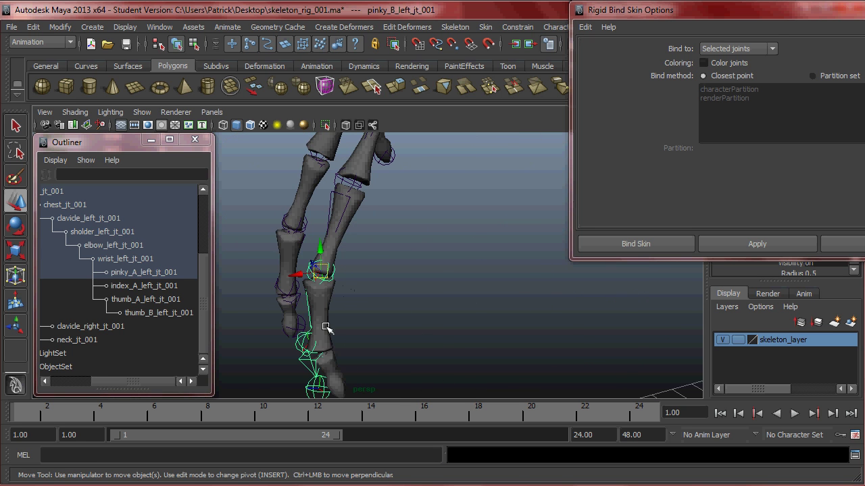
alt+drag(336, 348, 339, 289)
click(342, 335)
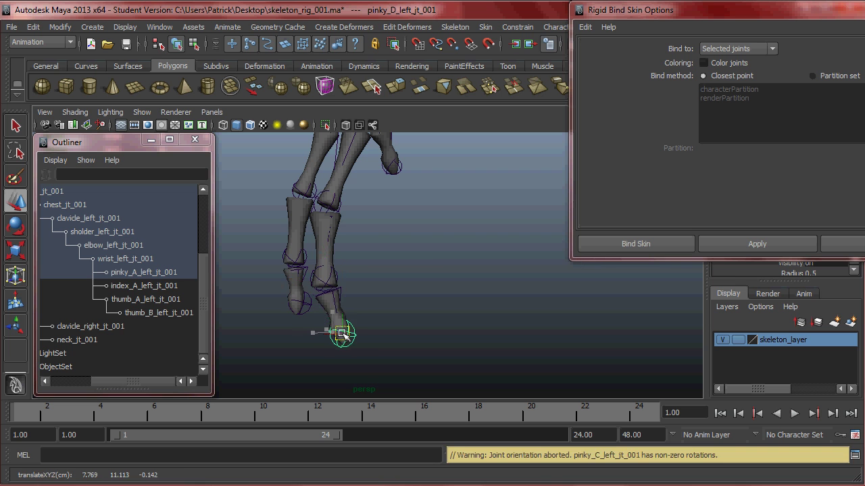
- Test the repositioned pinky_C_left_jt_001 joint by rotating it, and undo the rotation
alt+drag(354, 332, 415, 271)
click(414, 274)
key(e)
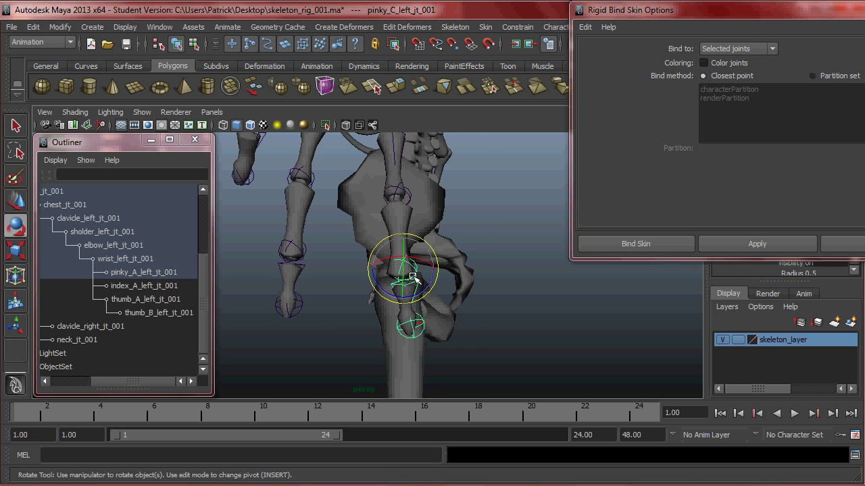
key(w)
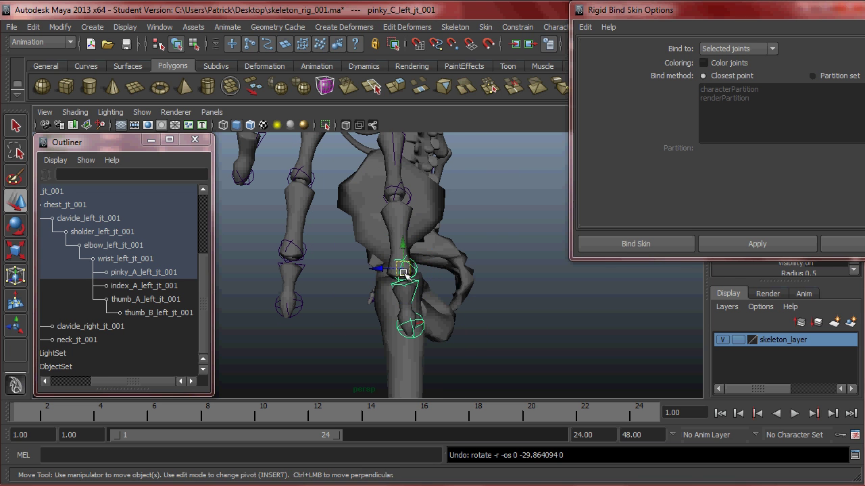
- Rigid bind the first left index finger bone to the repositioned index_A_left_jt_001 joint in wireframe display
alt+drag(407, 287, 428, 290)
alt+middle_drag(428, 290, 455, 386)
mouse_move(454, 386)
alt+mouse_down()
mouse_move(374, 248)
mouse_move(367, 257)
mouse_move(354, 238)
alt+mouse_up()
key(4)
click(354, 240)
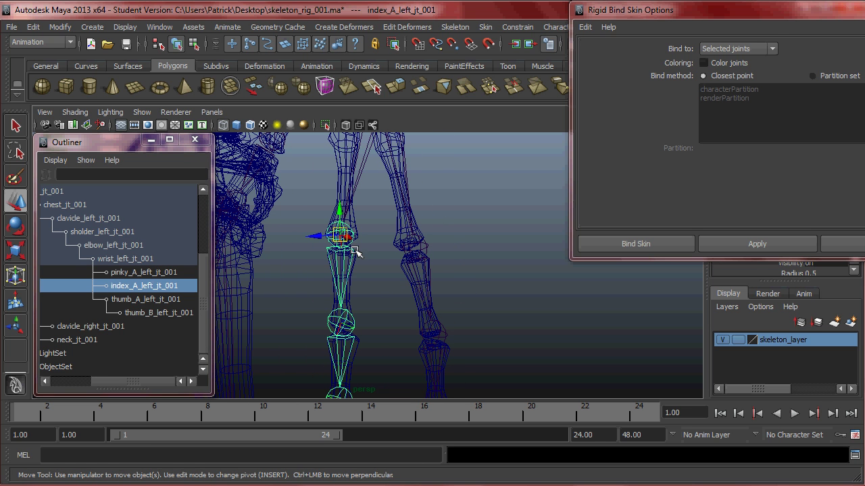
key(q)
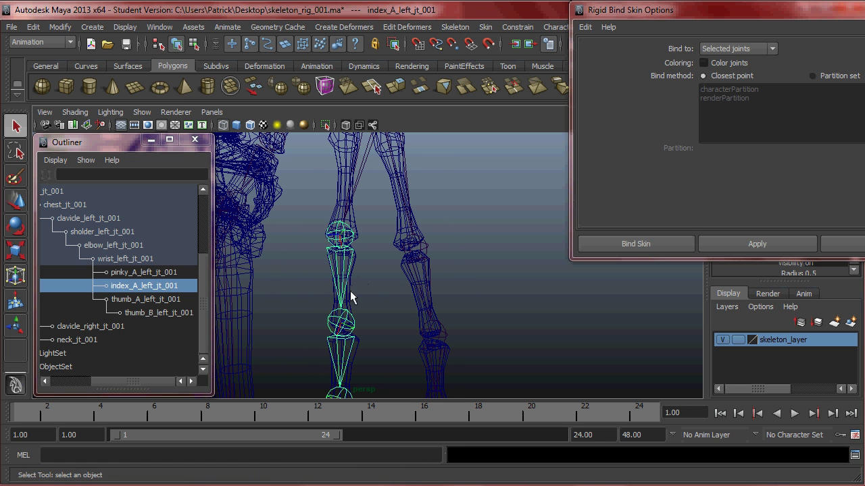
shift+click(350, 295)
click(714, 244)
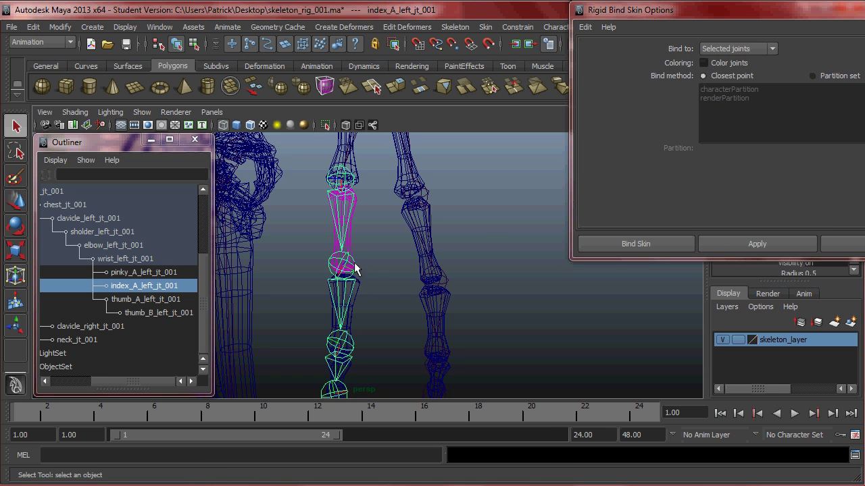
- Rigid bind the second left index finger bone to the index_B_left_jt_001 joint
click(349, 298)
shift+click(352, 318)
click(750, 242)
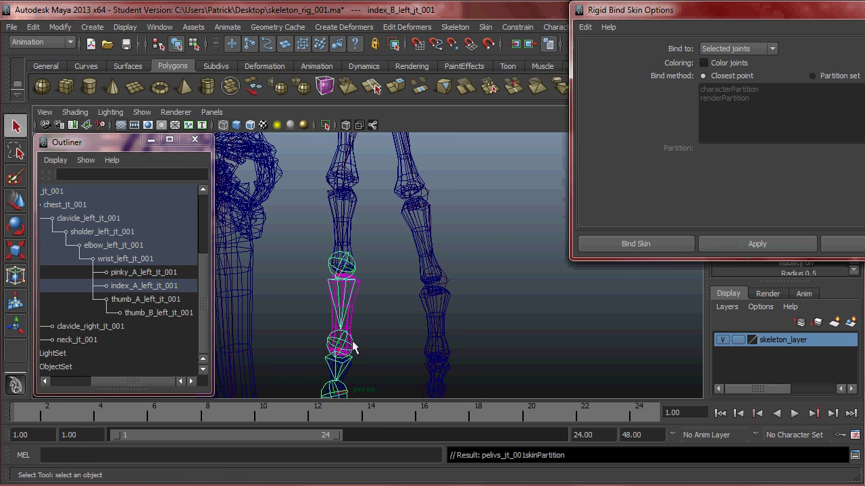
- Rigid bind the left index fingertip bone to the index_C_left_jt_001 joint
alt+middle_drag(365, 334, 358, 270)
shift+click(356, 290)
click(739, 246)
- Rigid bind the first left pinky bone to the pinky_A_left_jt_001 joint
alt+middle_drag(487, 270, 433, 379)
click(395, 223)
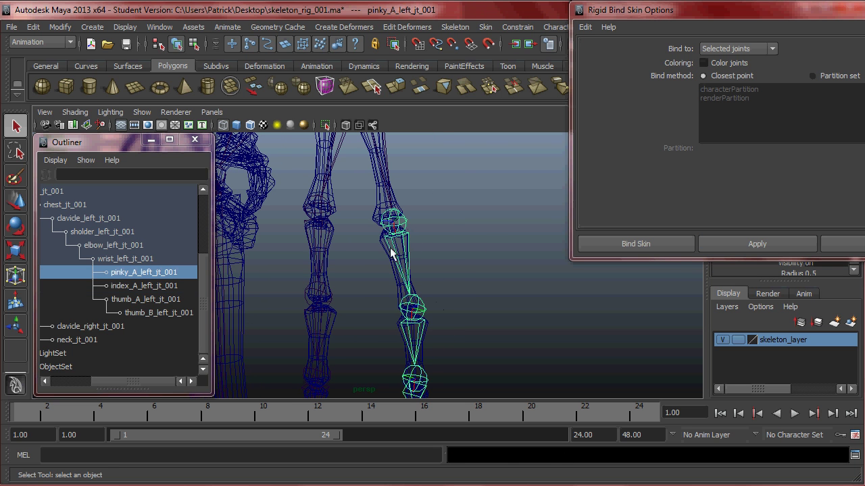
shift+click(383, 245)
click(757, 244)
- Rigid bind the second left pinky bone to the pinky_B_left_jt_001 joint
alt+middle_drag(433, 311, 429, 270)
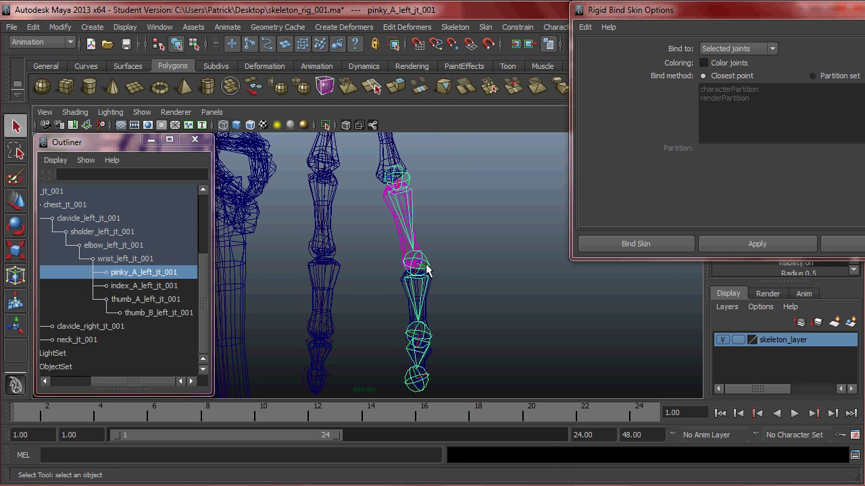
click(429, 270)
click(727, 246)
- Rigid bind the left pinky fingertip bone to the pinky_C_left_jt_001 joint
alt+middle_drag(518, 308, 420, 266)
shift+click(420, 294)
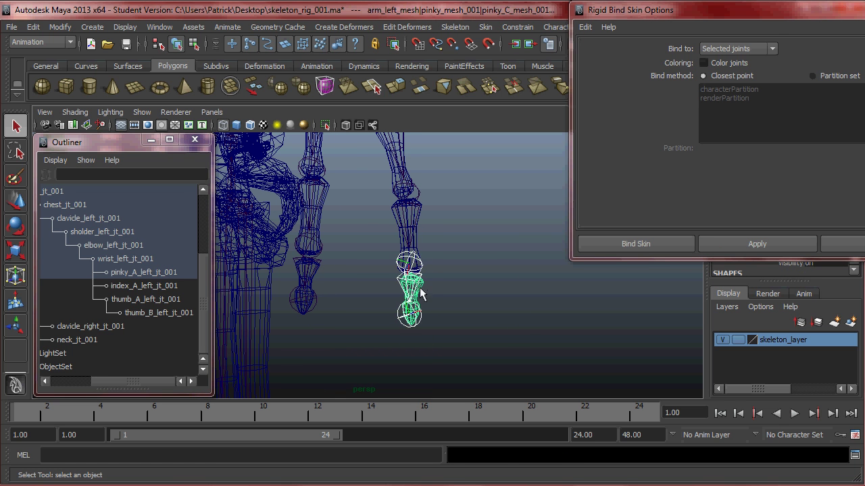
click(725, 246)
- Check the left hand's bindings in shaded display with the Rotate tool
mouse_move(472, 267)
alt+mouse_down()
mouse_move(491, 296)
mouse_move(395, 216)
mouse_move(389, 191)
mouse_move(365, 203)
mouse_move(318, 190)
mouse_move(330, 235)
alt+mouse_up()
key(5)
click(395, 217)
key(e)
alt+drag(415, 223, 323, 237)
- Rigid bind the right upper arm bone to the sholder_right_jt_001 joint in wireframe display
alt+right_drag(413, 257, 380, 292)
mouse_move(380, 293)
alt+mouse_down()
mouse_move(458, 315)
mouse_move(502, 285)
mouse_move(492, 360)
mouse_move(615, 336)
mouse_move(467, 303)
mouse_move(409, 301)
alt+mouse_up()
key(4)
alt+right_drag(409, 301, 454, 290)
click(418, 234)
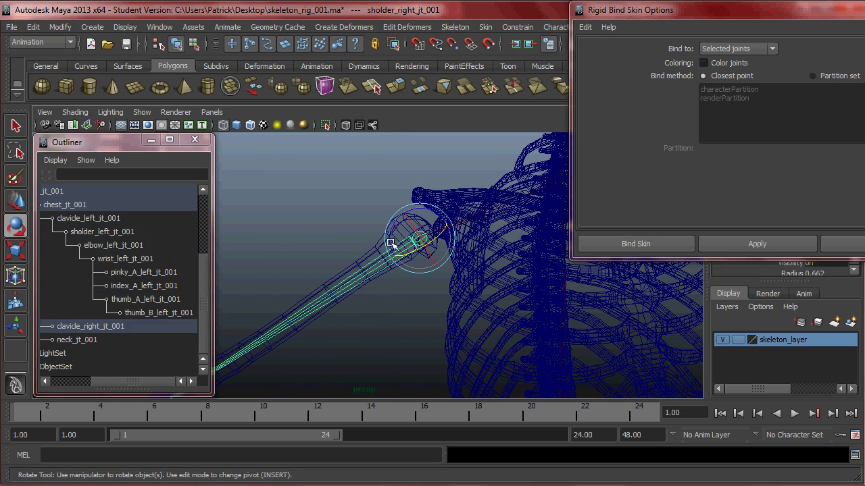
key(q)
click(398, 225)
click(735, 243)
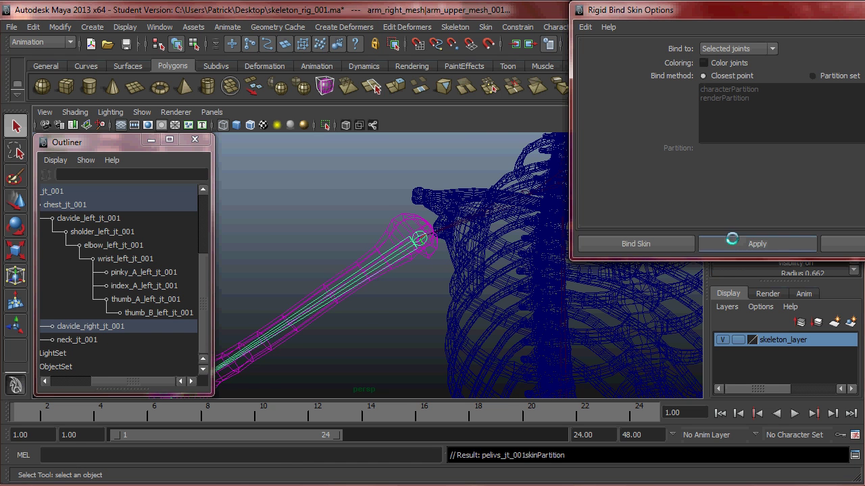
- Rigid bind the right lower arm bones to the elbow_right_jt_001 joint
alt+drag(399, 250, 417, 176)
click(315, 245)
click(329, 253)
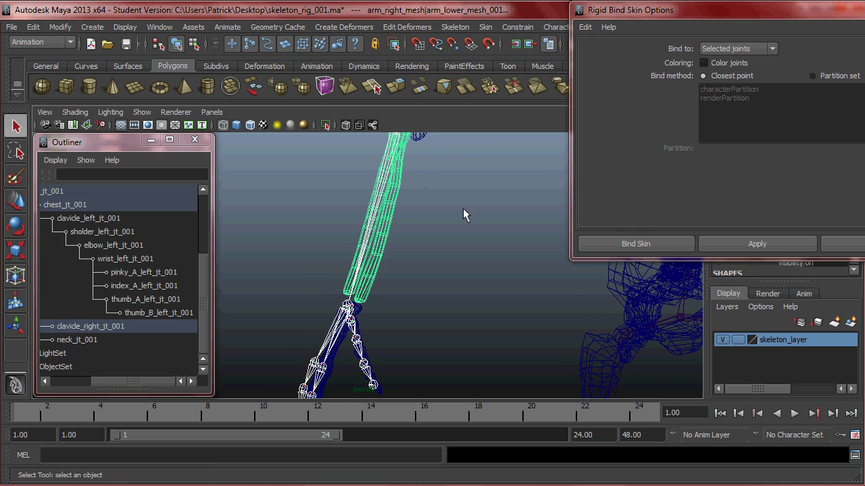
click(720, 242)
- Rigid bind the right hand mesh to the wrist_right_jt_001 joint
alt+drag(421, 259, 615, 315)
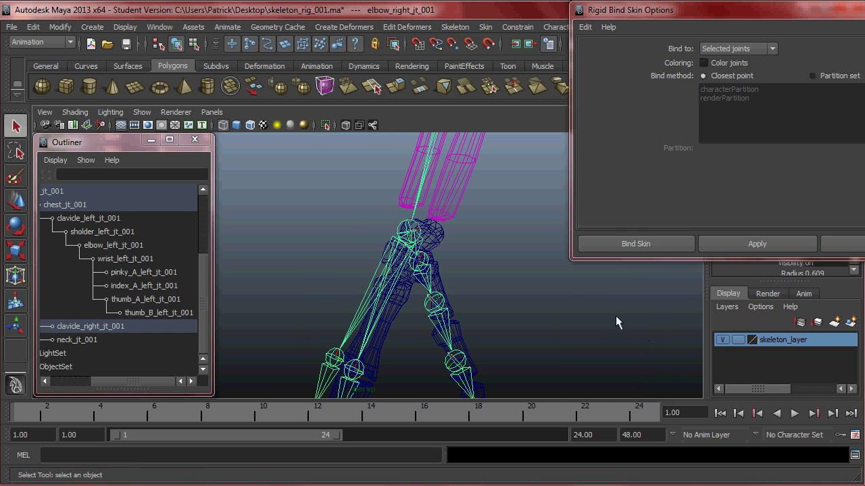
click(411, 230)
shift+click(434, 242)
click(722, 245)
- Shift the right thumb joints toward the thumb bones and delete the extra thumb_D_right_jt_001 joint at the tip
alt+drag(473, 284, 457, 251)
click(433, 252)
key(w)
drag(467, 206, 411, 223)
alt+middle_drag(472, 236, 417, 230)
alt+drag(417, 230, 359, 209)
alt+middle_drag(466, 199, 365, 271)
alt+middle_drag(422, 268, 424, 239)
alt+middle_drag(331, 358, 360, 273)
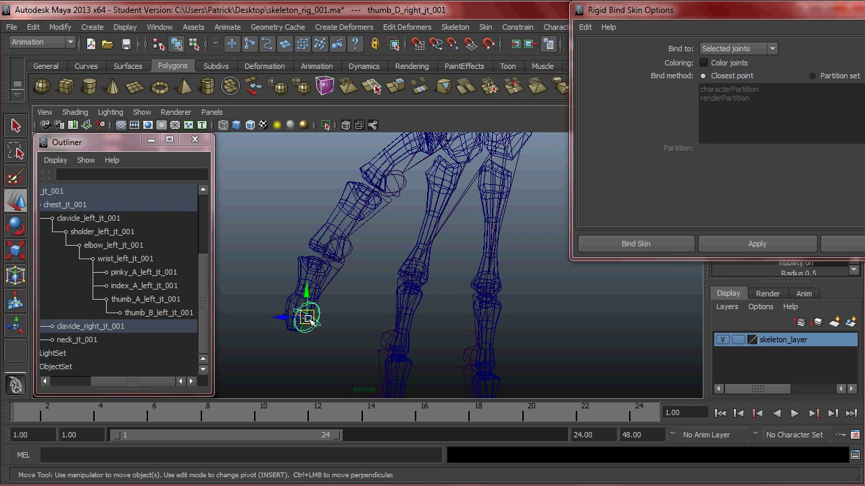
key(Delete)
- Move the remaining right thumb joints onto the knuckles and tip of the thumb bones
alt+middle_drag(434, 247, 408, 321)
click(415, 211)
alt+drag(425, 229, 399, 228)
drag(413, 196, 352, 247)
click(336, 265)
mouse_move(351, 277)
alt+mouse_down()
mouse_move(391, 297)
mouse_move(367, 292)
mouse_move(357, 272)
mouse_move(352, 278)
alt+mouse_up()
drag(328, 349, 392, 263)
- Adjust the index_A_right_jt_001 joint at the right index finger's base knuckle and try to reorient it
alt+middle_drag(420, 230, 468, 272)
click(398, 230)
click(408, 238)
alt+drag(410, 238, 470, 255)
click(424, 283)
mouse_move(426, 286)
alt+mouse_down()
mouse_move(441, 278)
mouse_move(328, 280)
mouse_move(369, 280)
mouse_move(363, 273)
alt+mouse_up()
- Switch the viewport to shaded display with the joints drawn through the bone meshes
key(5)
click(107, 114)
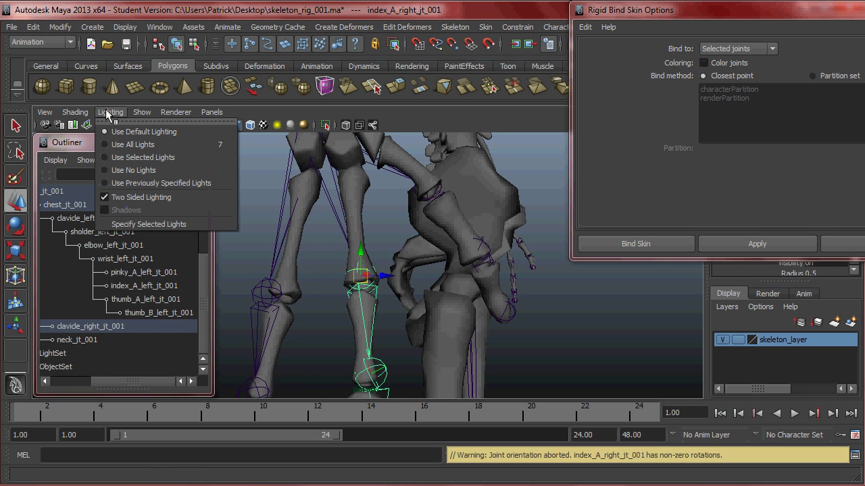
mouse_move(79, 113)
click(117, 262)
- Reposition the right hand's finger joints so they sit inside the matching knuckles
mouse_move(318, 277)
alt+mouse_down()
mouse_move(325, 279)
mouse_move(321, 287)
mouse_move(306, 279)
mouse_move(469, 265)
mouse_move(400, 274)
mouse_move(340, 302)
mouse_move(319, 291)
mouse_move(382, 286)
alt+mouse_up()
alt+middle_drag(383, 286, 391, 203)
alt+drag(390, 269, 363, 283)
click(380, 292)
click(469, 248)
drag(470, 246, 555, 253)
drag(429, 248, 449, 272)
alt+middle_drag(449, 272, 445, 215)
mouse_move(449, 259)
mouse_down()
mouse_move(357, 264)
mouse_move(440, 270)
mouse_up()
- Align the lower right pinky joints, down to pinky_D_right_jt_001, with the ends of the pinky bones
alt+drag(351, 272, 398, 273)
click(365, 233)
click(380, 311)
alt+drag(387, 314, 433, 269)
click(415, 323)
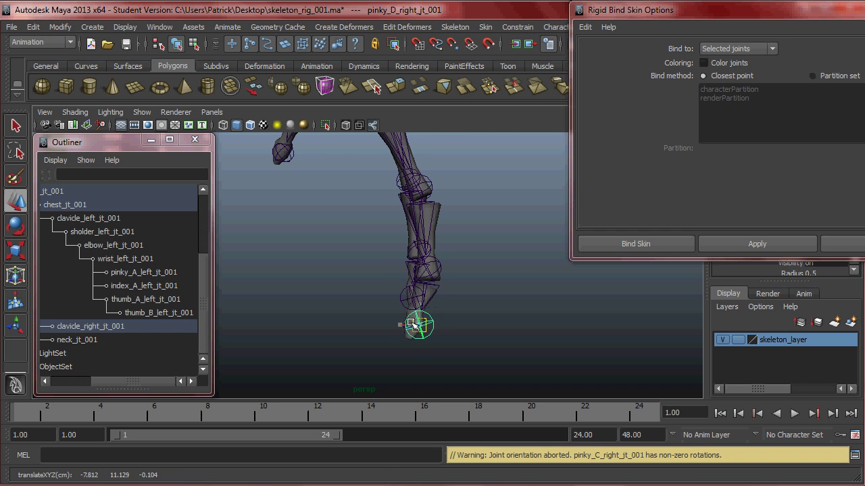
- Rigid bind the first right thumb bone to the thumb_A_right_jt_001 joint
alt+drag(448, 300, 396, 274)
alt+drag(491, 221, 399, 262)
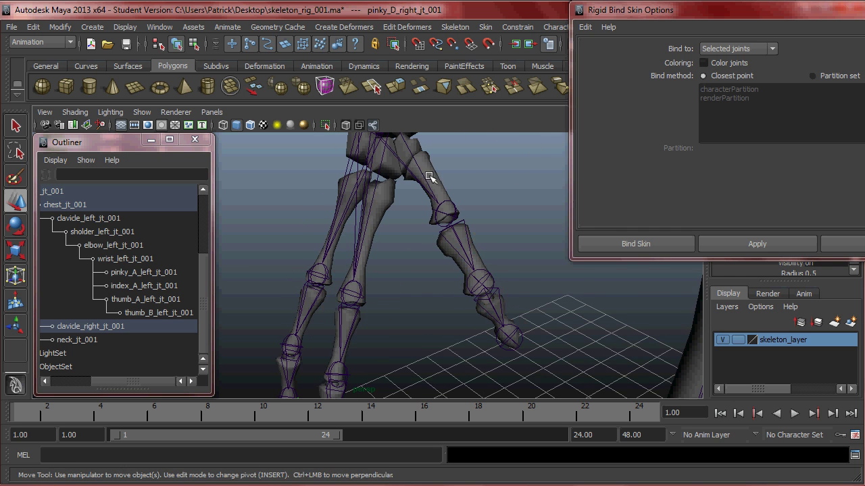
alt+drag(424, 169, 461, 277)
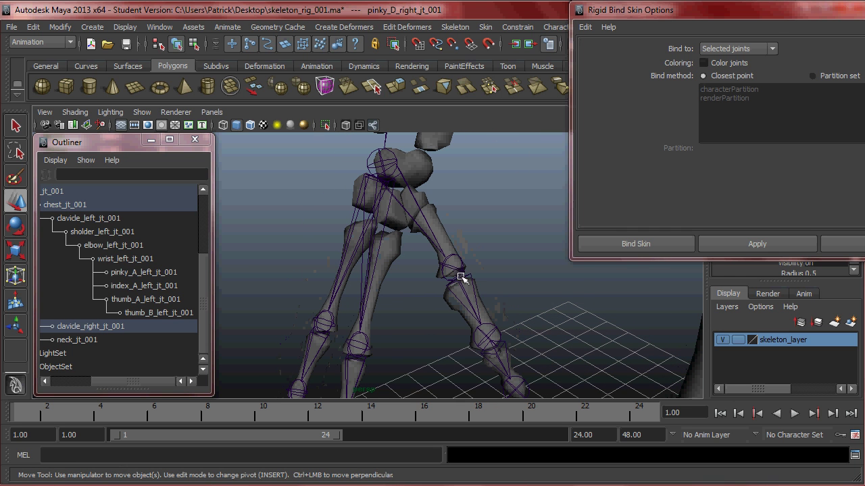
click(490, 310)
click(711, 248)
- Rigid bind the right thumb tip bone to the thumb_B_right_jt_001 joint
alt+middle_drag(508, 336, 498, 267)
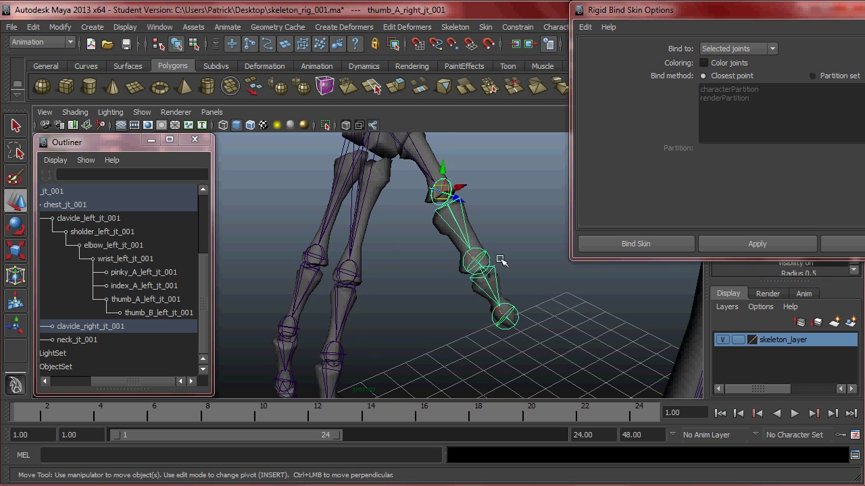
alt+drag(491, 254, 498, 270)
click(489, 273)
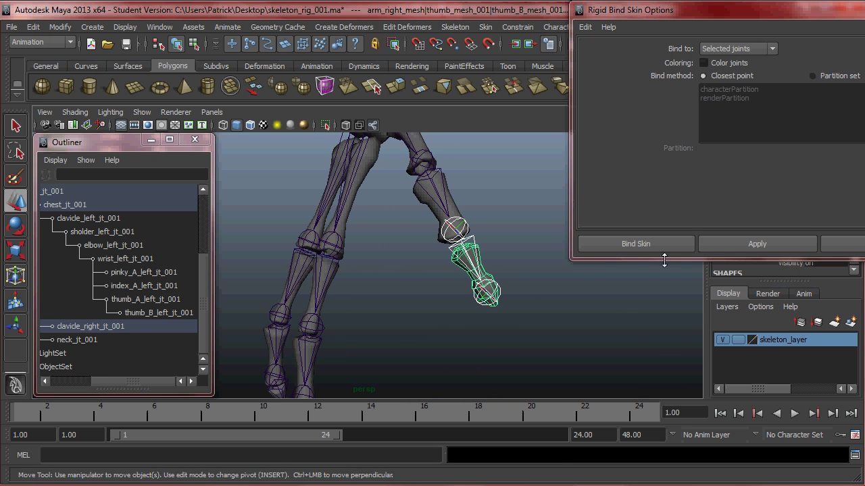
click(762, 244)
- Rotate the thumb_B_right_jt_001 joint to test its binding and undo the rotation
alt+right_drag(385, 256, 485, 181)
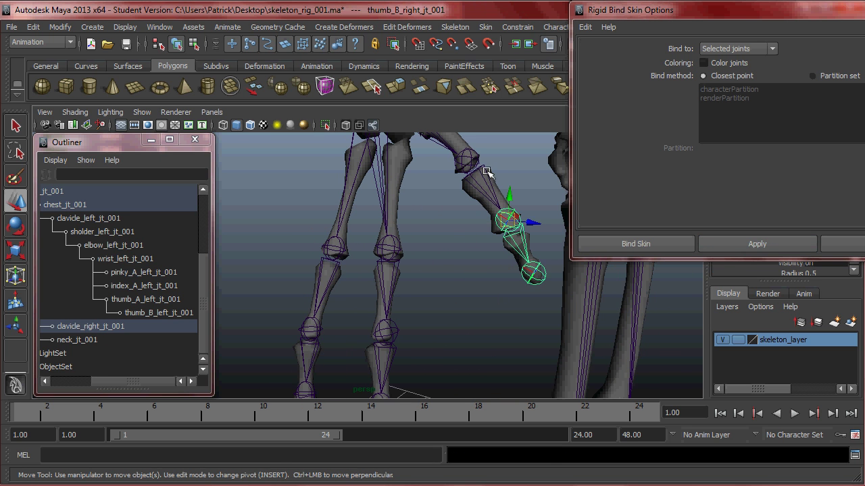
key(e)
mouse_move(485, 168)
mouse_down()
mouse_move(499, 194)
mouse_move(483, 183)
mouse_up()
key(ctrl+z)
- Rigid bind the first right index finger bone to the index_A_right_jt_001 joint
alt+middle_drag(375, 217, 404, 209)
click(386, 230)
click(392, 234)
alt+drag(427, 270, 440, 267)
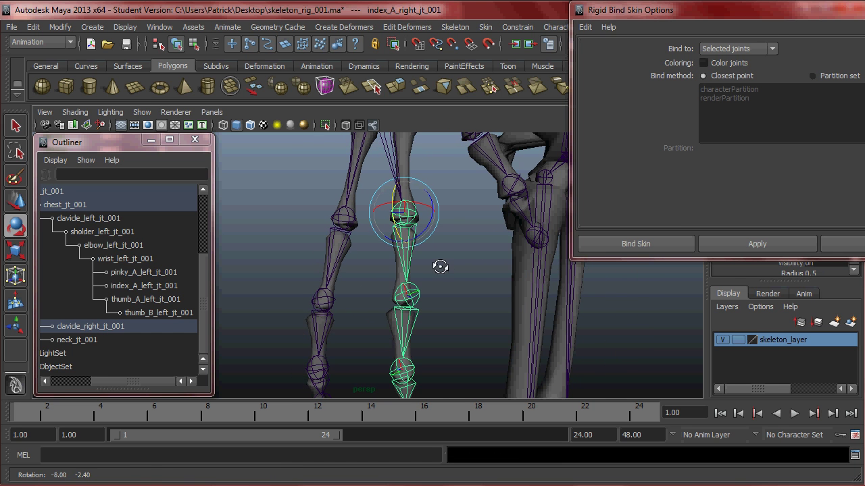
key(q)
shift+click(399, 275)
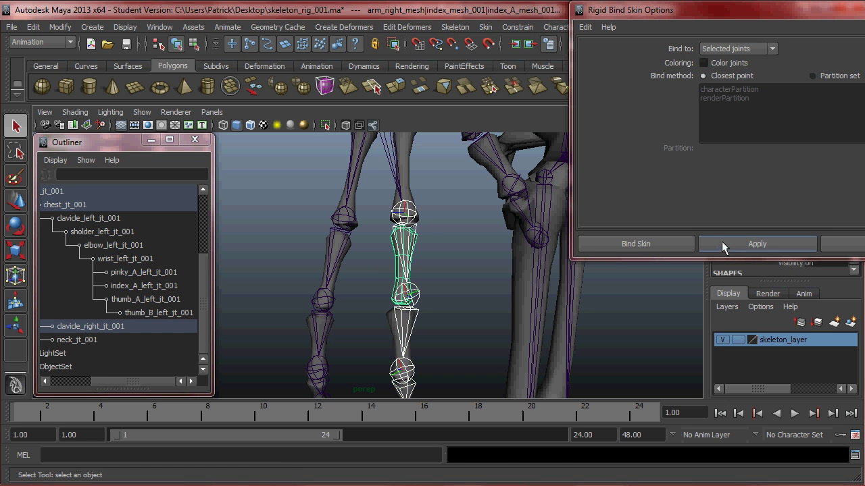
click(744, 244)
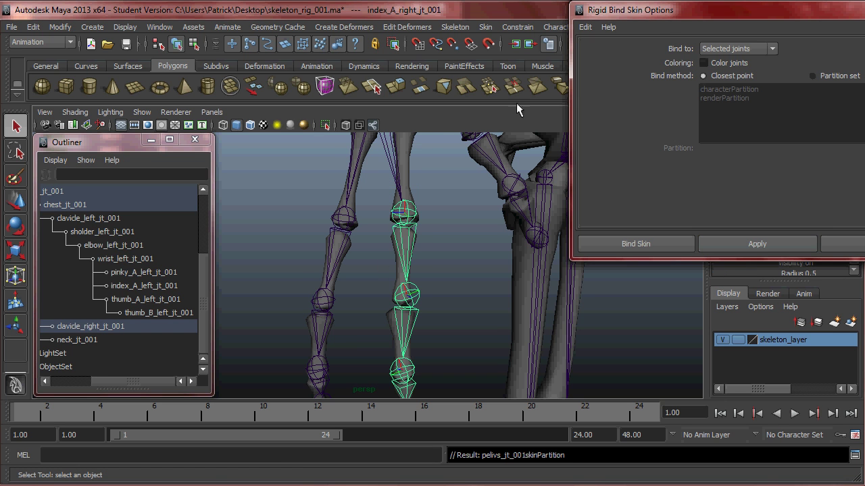
- Rigid bind the second right index finger bone to the index_B_right_jt_001 joint
alt+middle_drag(398, 329, 391, 239)
shift+click(386, 239)
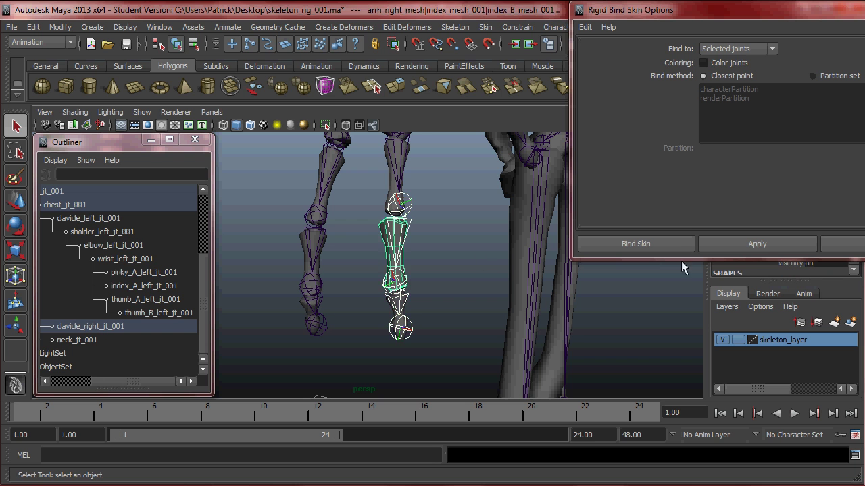
click(719, 249)
- Rigid bind the right index fingertip bone to the index_C_right_jt_001 joint
alt+drag(370, 303, 396, 295)
click(424, 264)
alt+right_drag(394, 295, 490, 315)
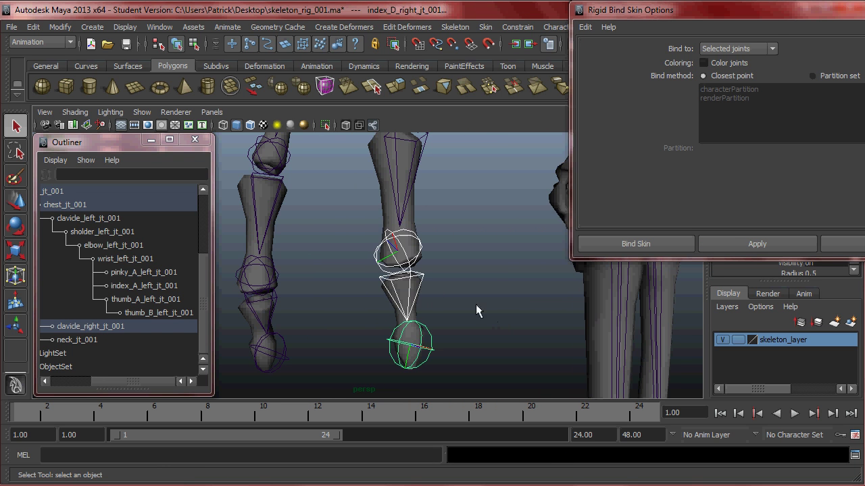
alt+drag(427, 268, 408, 304)
shift+click(408, 308)
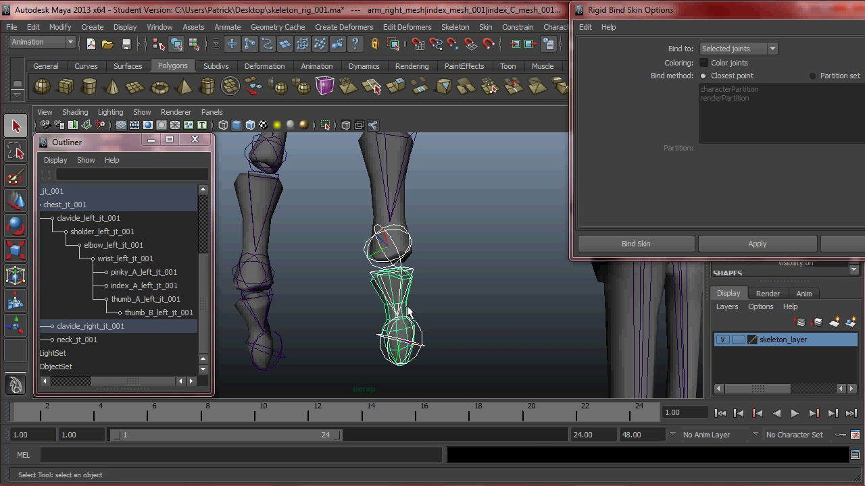
click(765, 250)
- Rotate the index_C_right_jt_001 joint to test its binding and undo the rotation
alt+drag(367, 281, 420, 269)
key(e)
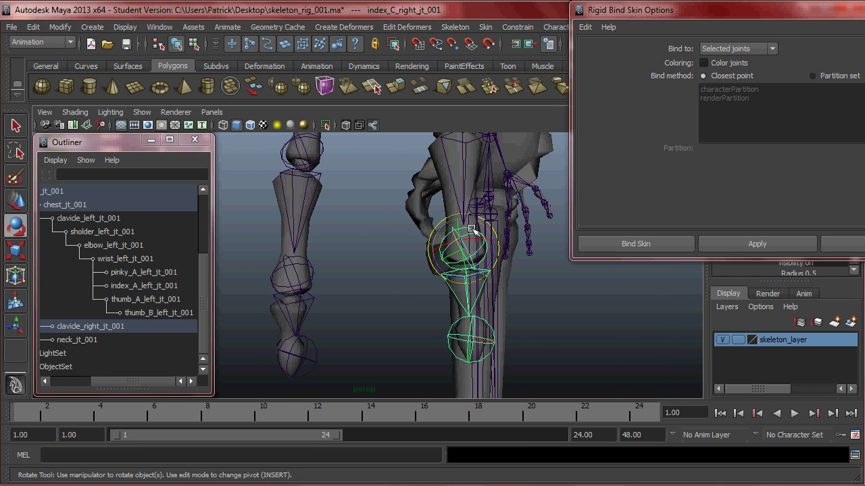
drag(456, 235, 448, 250)
key(ctrl+z)
- Rotate the wrist_right_jt_001 joint to test the right hand's binding and undo the rotation
alt+drag(405, 199, 353, 227)
click(351, 242)
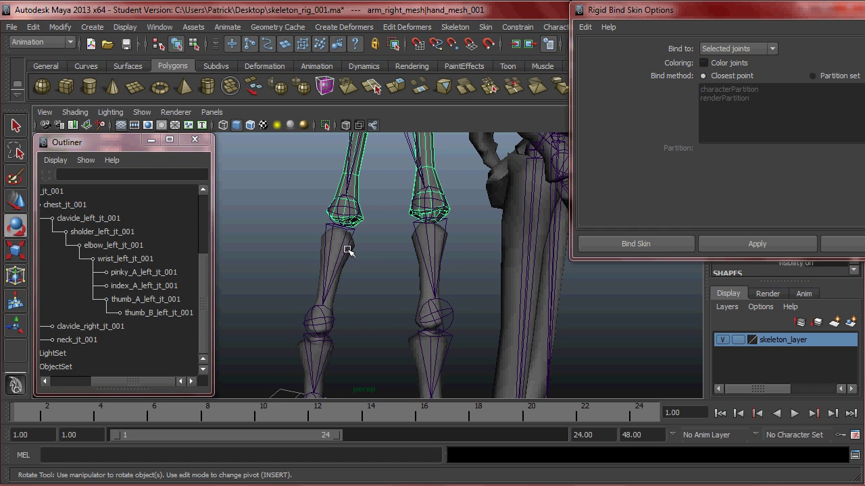
click(348, 250)
key(q)
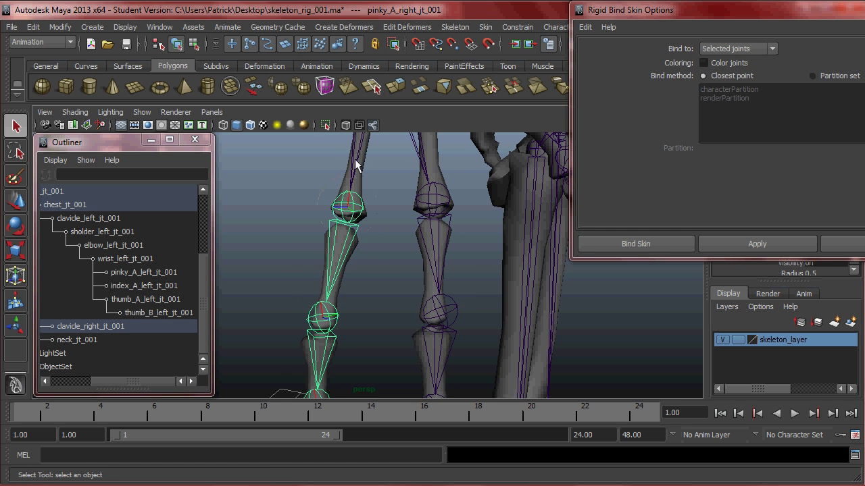
key(Up)
key(f)
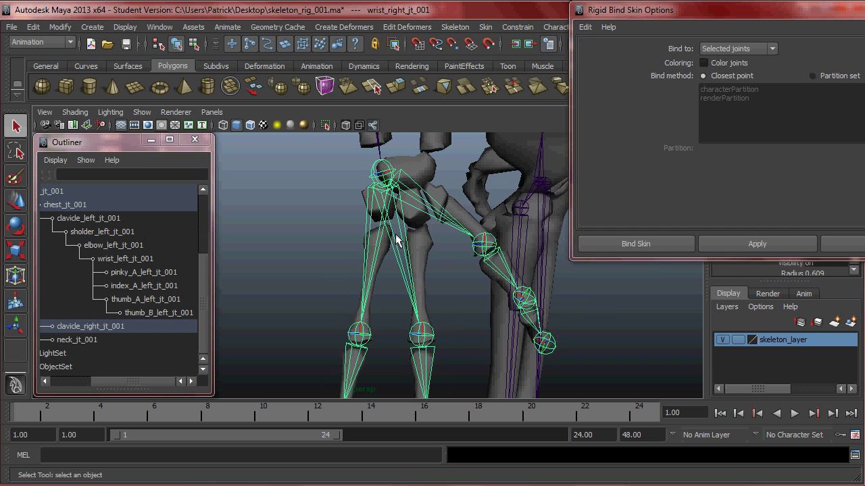
alt+middle_drag(365, 263, 358, 322)
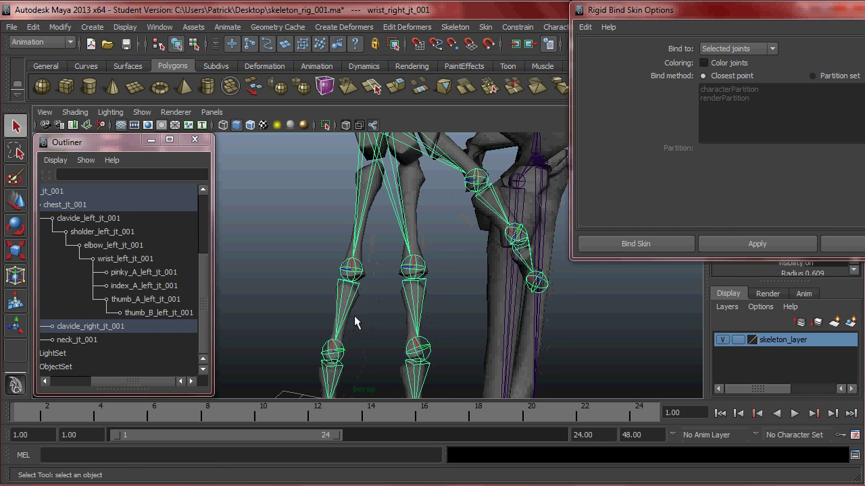
alt+middle_drag(389, 181, 404, 203)
drag(376, 146, 382, 160)
key(ctrl+z)
- Rigid bind the first right pinky bone to the pinky_A_right_jt_001 joint
click(359, 286)
alt+right_drag(365, 315, 466, 284)
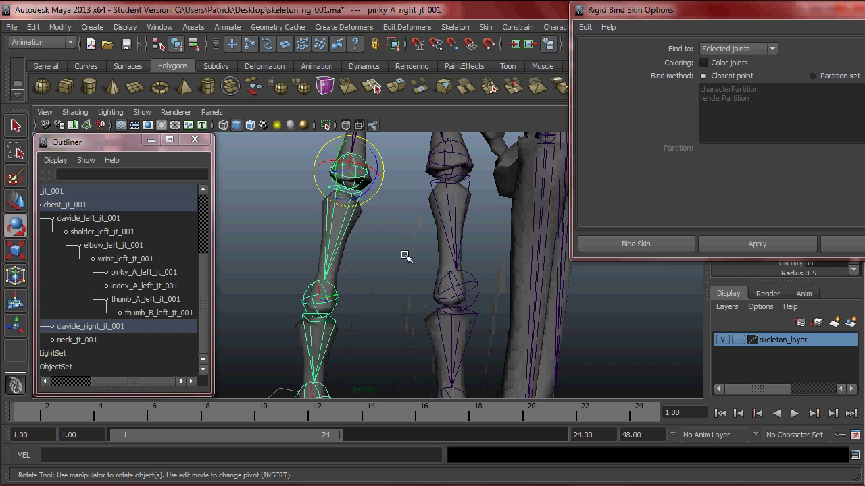
key(q)
click(360, 217)
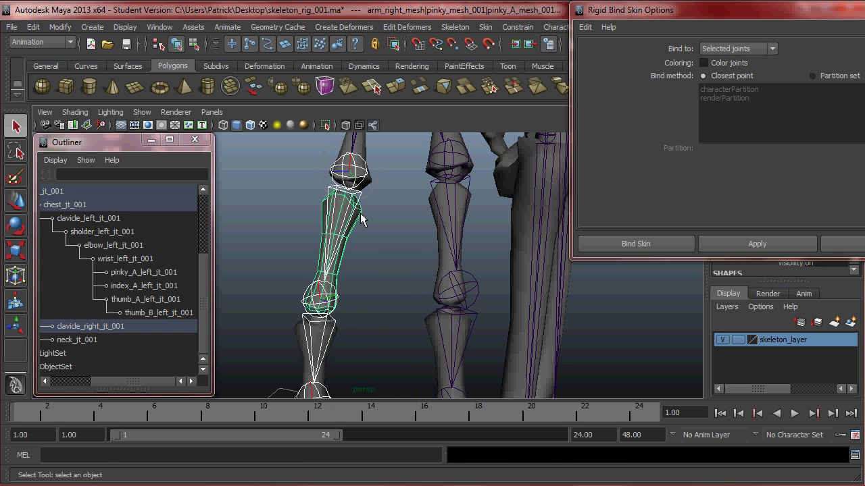
click(714, 240)
- Rigid bind the second right pinky bone to the pinky_B_right_jt_001 joint
alt+drag(355, 296, 350, 216)
click(343, 271)
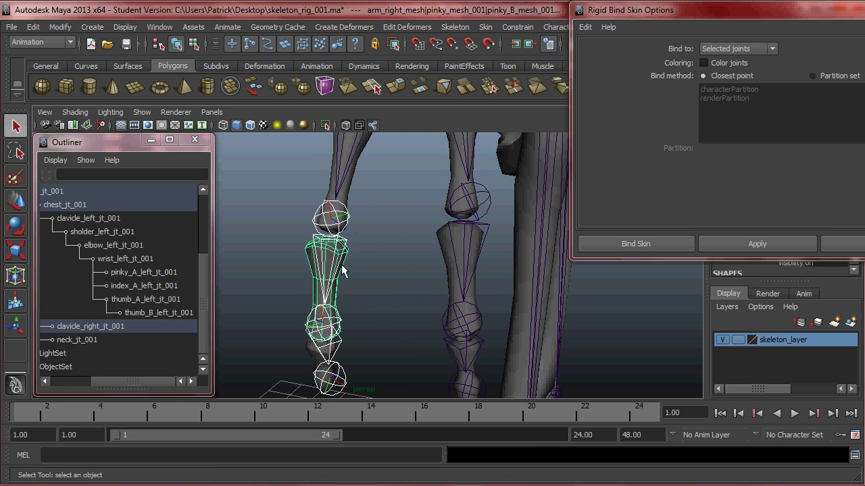
click(703, 247)
- Rigid bind the right pinky fingertip bone to the pinky_C_right_jt_001 joint
alt+drag(405, 319, 342, 250)
alt+drag(344, 289, 380, 287)
shift+click(363, 277)
click(753, 242)
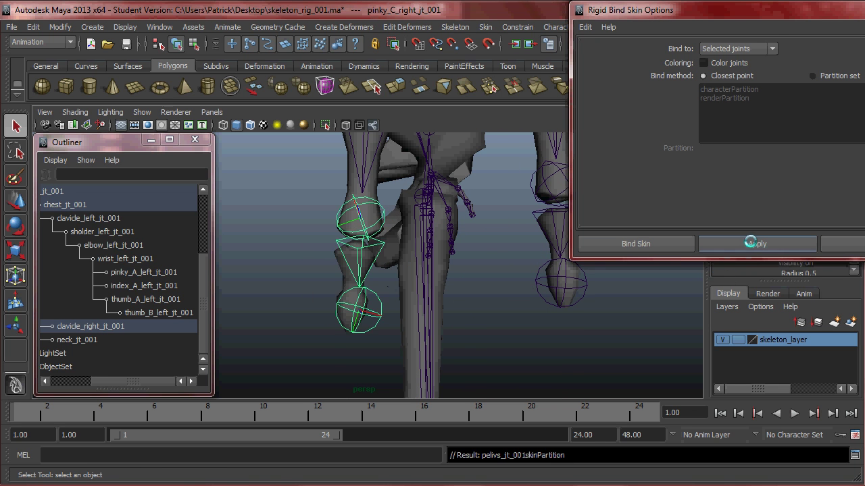
- Rotate each right pinky joint down to pinky_C_right_jt_001 to test the bindings, undoing each rotation
alt+right_drag(391, 250, 269, 241)
alt+middle_drag(425, 202, 410, 274)
alt+drag(454, 267, 373, 244)
click(348, 215)
key(e)
mouse_move(346, 220)
alt+mouse_down()
mouse_move(342, 234)
mouse_move(337, 209)
alt+mouse_up()
key(ctrl+z)
click(332, 276)
drag(315, 270, 313, 329)
key(ctrl+z)
click(322, 312)
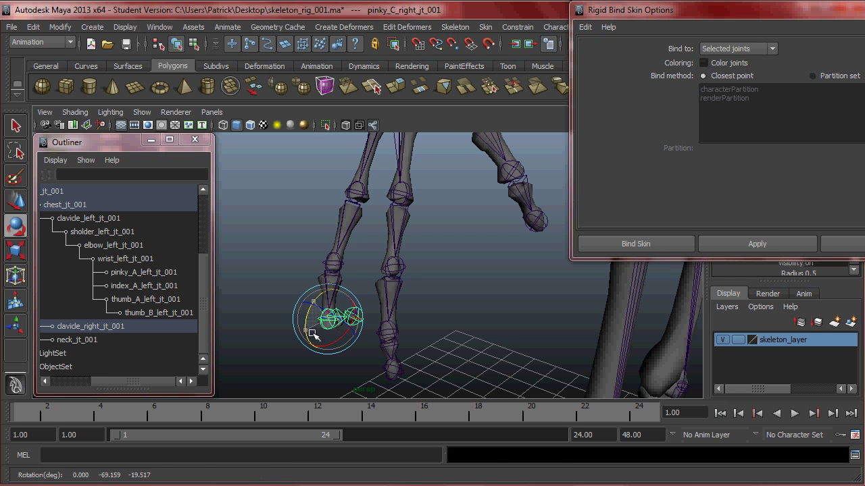
- Rotate each right index finger joint down to index_C_right_jt_001 to test the bindings, undoing each rotation
click(403, 198)
drag(403, 198, 402, 267)
key(ctrl+z)
click(394, 290)
key(ctrl+z)
click(392, 341)
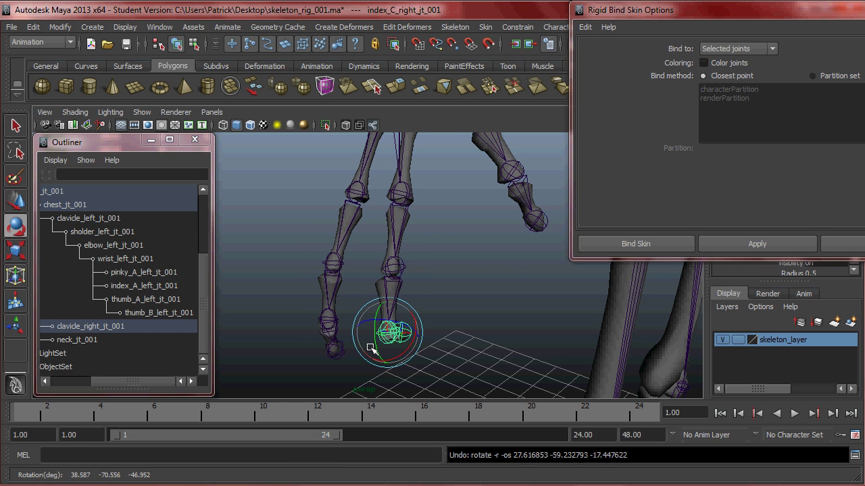
- Rotate the right thumb joints, including thumb_B_right_jt_001, to test their bindings and undo the rotation
alt+middle_drag(442, 267, 388, 346)
click(430, 210)
drag(425, 194, 445, 249)
key(ctrl+z)
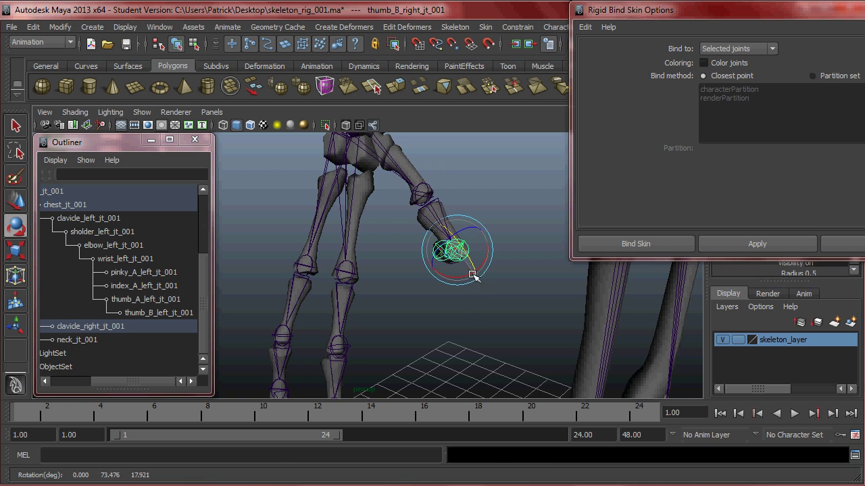
- Examine the skeleton's arms, rib cage and joints from several angles
alt+right_drag(464, 274, 328, 201)
alt+middle_drag(561, 220, 481, 270)
alt+right_drag(481, 270, 432, 253)
alt+drag(502, 227, 421, 230)
alt+middle_drag(494, 202, 498, 276)
alt+drag(498, 277, 450, 256)
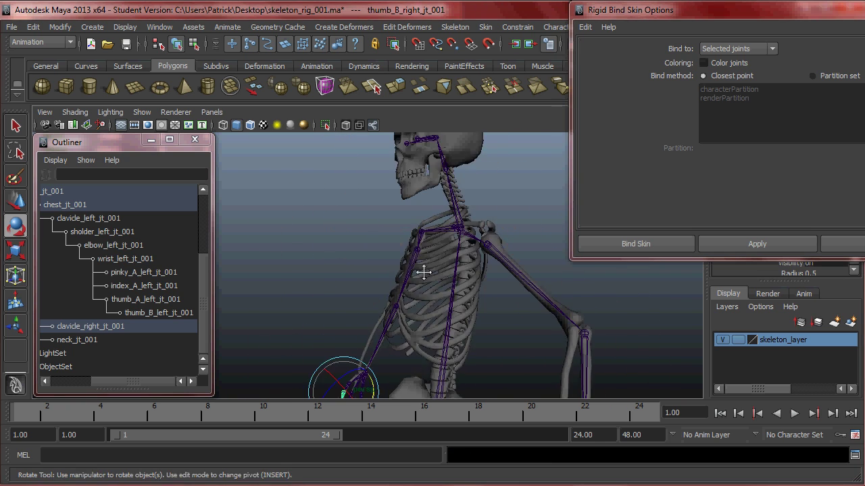
alt+middle_drag(450, 257, 399, 284)
alt+right_drag(399, 284, 533, 323)
alt+drag(533, 323, 412, 277)
- Rotate the ab_jt_001 joint to test the whole upper body's binding and undo the rotation
click(404, 287)
alt+right_drag(404, 287, 344, 284)
alt+drag(345, 284, 473, 244)
alt+middle_drag(473, 243, 473, 83)
scroll(477, 262, down, 5)
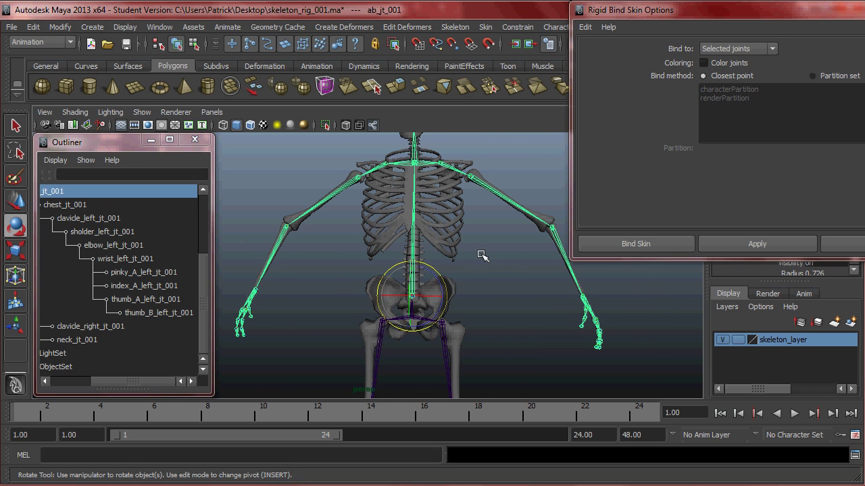
alt+drag(433, 283, 375, 318)
key(ctrl+z)
alt+right_drag(411, 227, 413, 270)
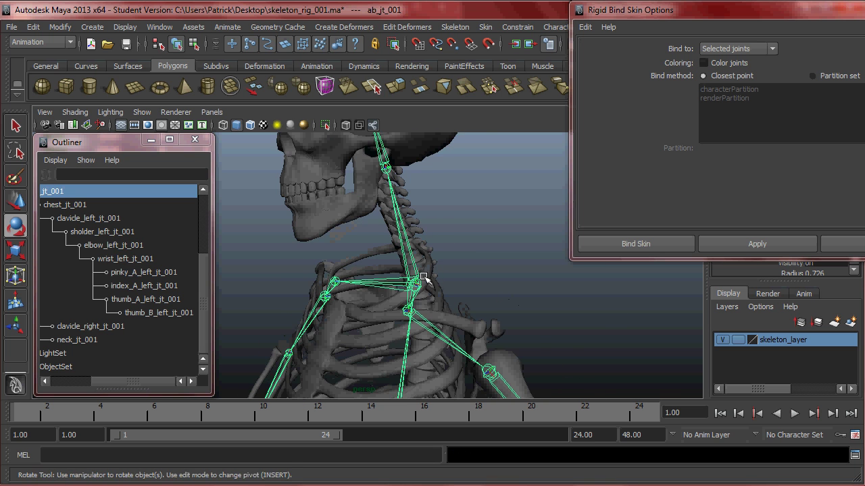
- Rigid bind the neck mesh to chest_jt_001
click(418, 226)
alt+drag(421, 243, 449, 259)
click(424, 292)
shift+click(416, 233)
click(442, 296)
key(w)
key(ctrl+z)
shift+click(443, 247)
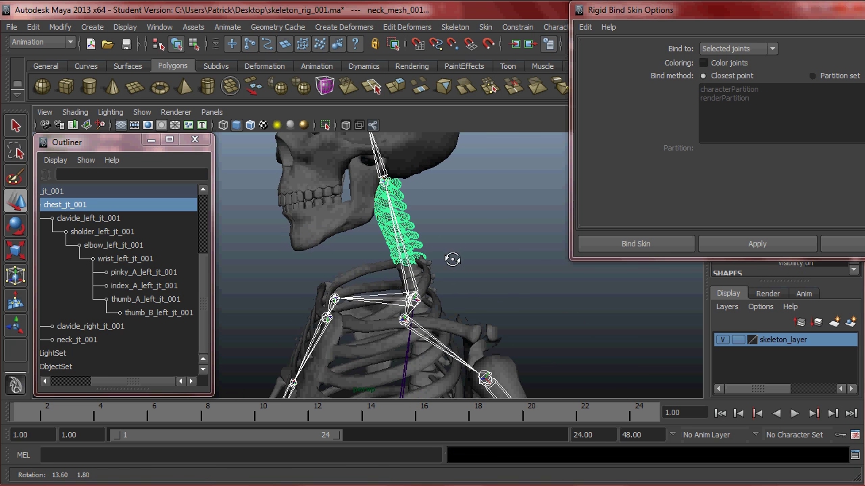
click(752, 248)
- Rotate chest_jt_001 to test the neck mesh's binding and undo the rotation
click(397, 263)
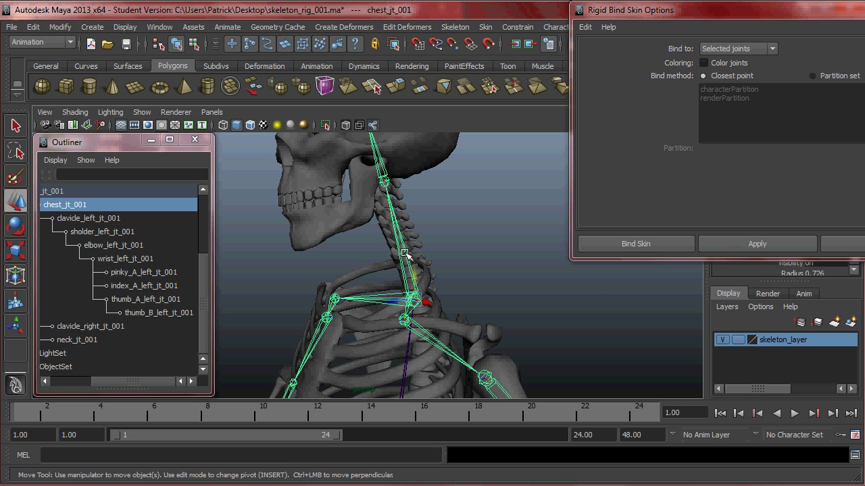
key(e)
mouse_move(398, 282)
mouse_down()
mouse_move(400, 299)
mouse_move(399, 290)
mouse_move(408, 295)
mouse_up()
key(ctrl+z)
- Rigid bind the skull's head mesh to neck_jt_001
alt+drag(432, 243, 396, 235)
click(359, 234)
alt+middle_drag(435, 235, 447, 247)
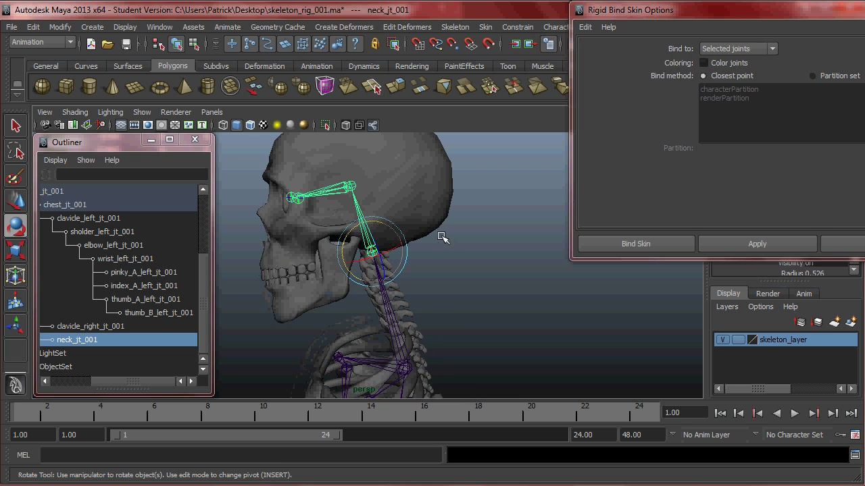
shift+click(415, 212)
click(721, 240)
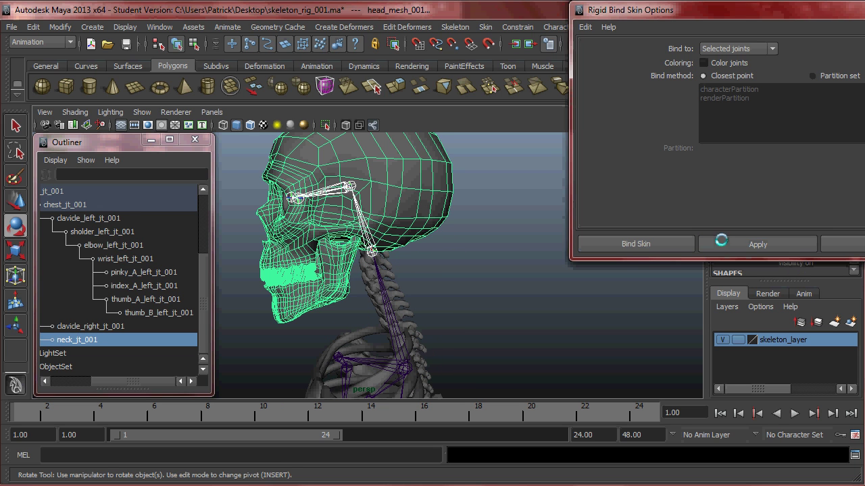
click(473, 242)
- Rotate neck_jt_001 to test the head mesh's binding and undo the rotation
click(369, 245)
drag(353, 238, 463, 243)
key(ctrl+z)
key(ctrl+z)
key(ctrl+z)
- Try to rigid bind the left and right eye meshes to eye_left_jt_001 and eye_right_jt_001
click(436, 219)
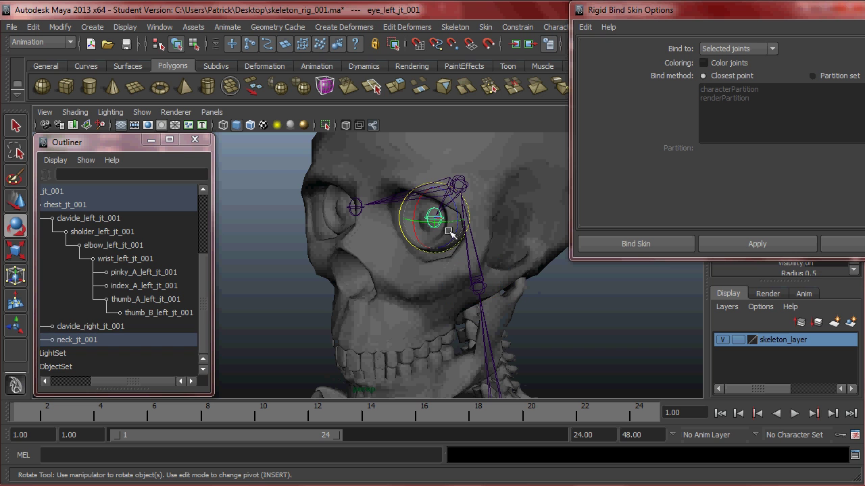
shift+click(450, 231)
click(672, 248)
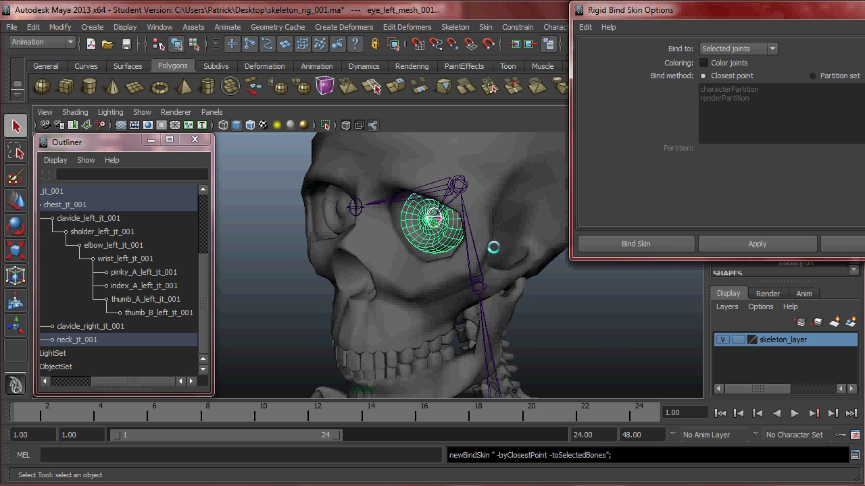
click(346, 211)
alt+drag(349, 241, 465, 248)
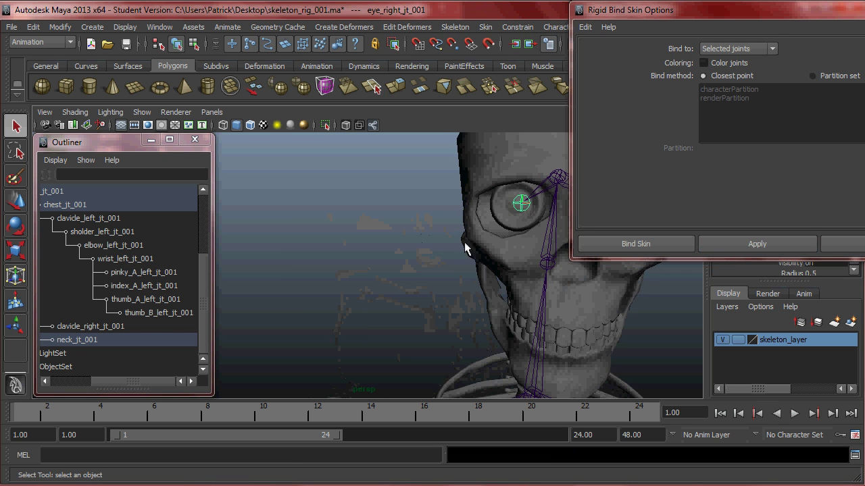
shift+click(513, 225)
click(733, 242)
alt+drag(527, 277, 390, 240)
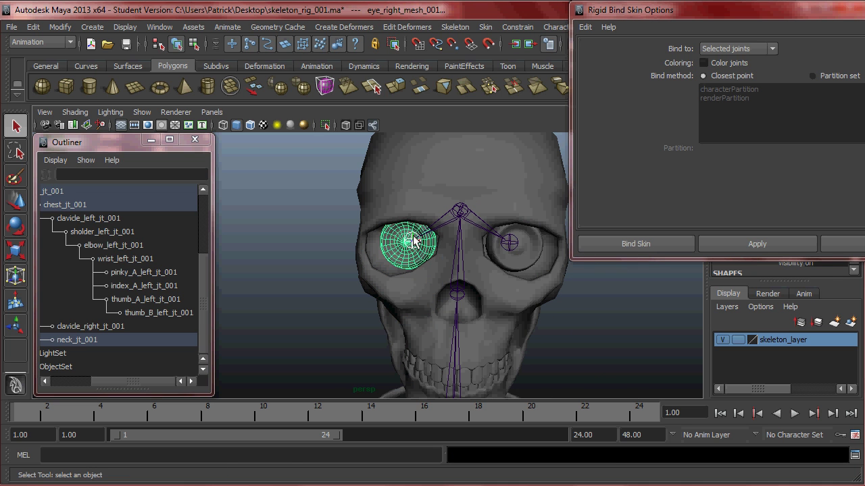
- Rotate the left eye joint to test its binding, and undo the rotation and the eye bindings
click(413, 241)
click(510, 242)
key(e)
drag(499, 237, 473, 256)
key(ctrl+z)
key(ctrl+z)
key(ctrl+z)
key(ctrl+z)
key(ctrl+z)
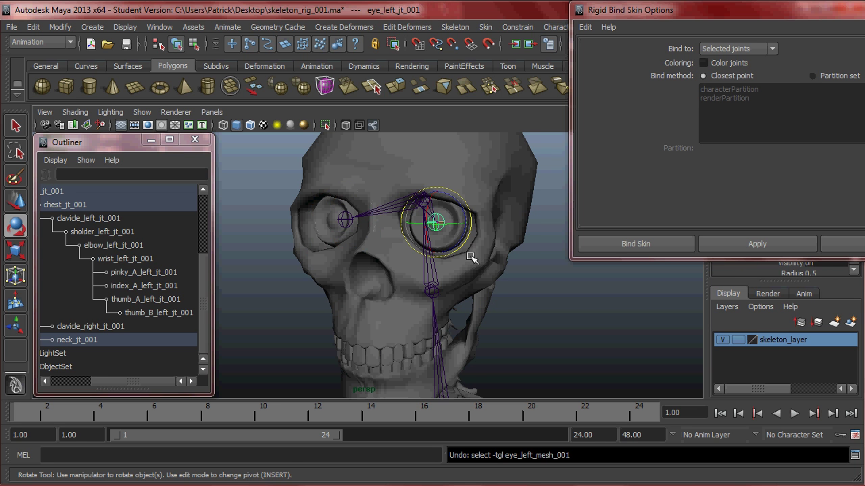
- Rigid bind the left eye mesh to eye_left_jt_001
alt+drag(483, 264, 444, 270)
scroll(450, 270, up, 3)
mouse_move(486, 297)
alt+mouse_down()
mouse_move(467, 303)
mouse_move(489, 313)
alt+mouse_up()
click(441, 206)
click(403, 257)
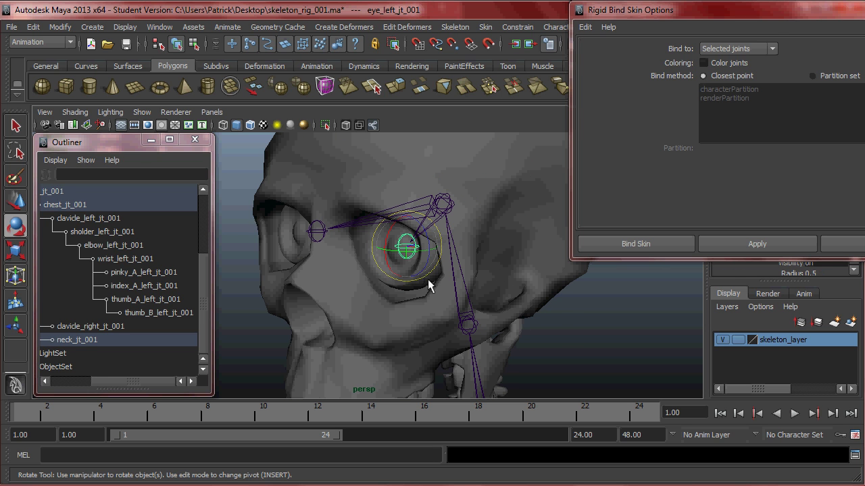
key(q)
shift+click(422, 269)
click(730, 247)
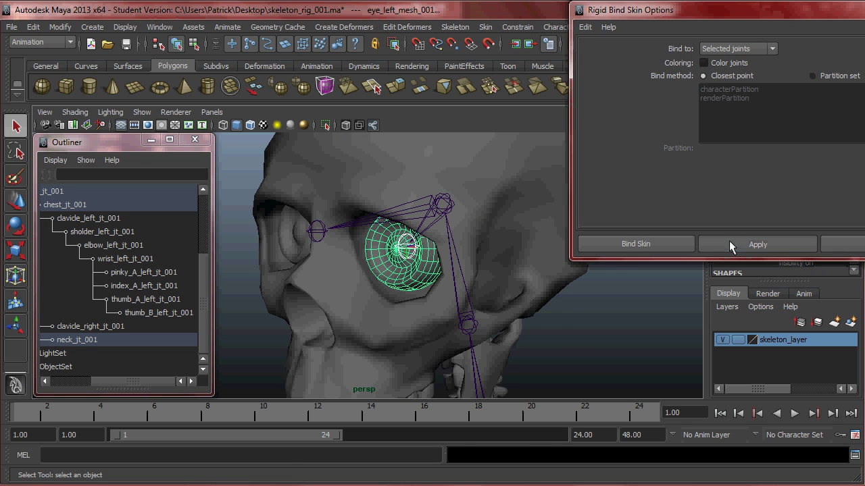
- Rotate eye_left_jt_001 to test the left eyeball's binding and undo the rotation
click(406, 248)
key(e)
drag(411, 250, 438, 243)
key(ctrl+z)
key(ctrl+z)
click(415, 286)
key(ctrl+z)
- Rigid bind the right eye mesh to eye_right_jt_001
alt+middle_drag(438, 243, 496, 244)
alt+drag(496, 244, 558, 245)
click(477, 244)
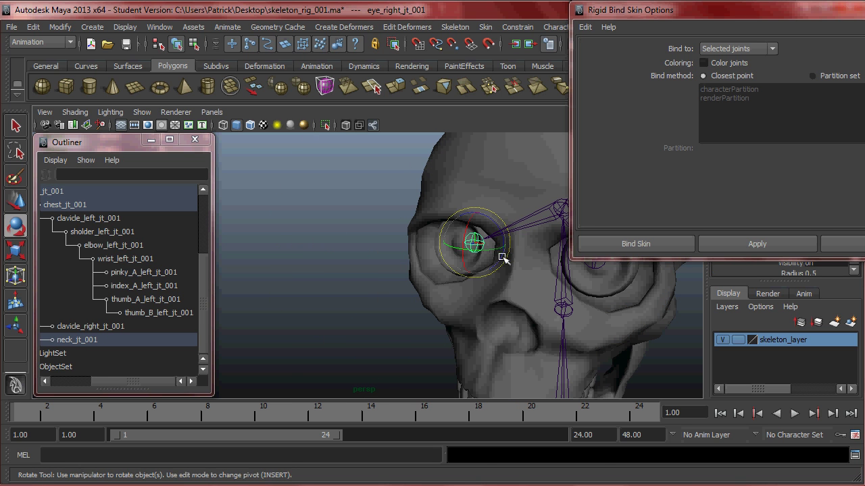
key(q)
shift+click(440, 251)
click(724, 244)
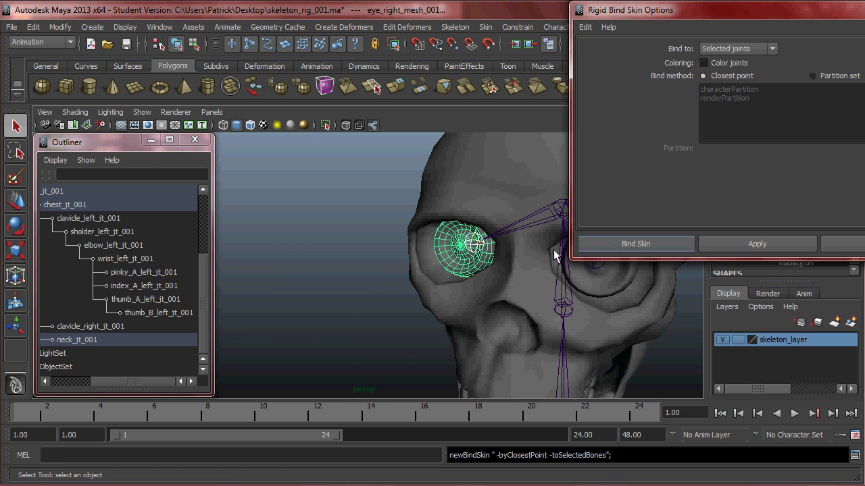
- Rotate and move eye_right_jt_001 to test the right eyeball's binding, undoing each change
click(474, 245)
key(e)
mouse_move(481, 246)
mouse_down()
mouse_move(485, 259)
mouse_move(460, 258)
mouse_move(474, 251)
mouse_up()
key(ctrl+z)
key(w)
drag(475, 220, 492, 205)
key(ctrl+z)
- Rotate head_jt_001 to test how the eyes follow it and undo the rotation
alt+drag(517, 235, 448, 273)
click(491, 219)
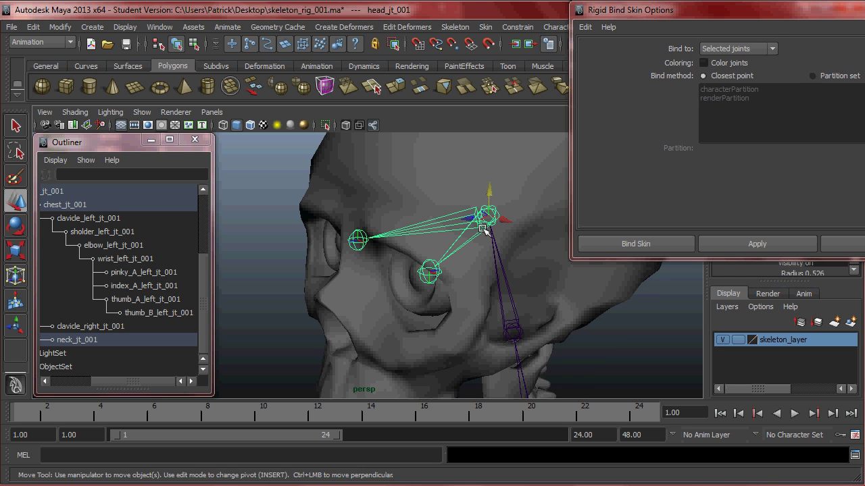
key(e)
mouse_move(474, 212)
mouse_down()
mouse_move(469, 196)
mouse_move(479, 225)
mouse_up()
key(ctrl+z)
- Rotate chest_jt_001 to test how the head and arms follow it, and undo the rotation
alt+drag(455, 291, 517, 273)
click(540, 295)
alt+right_drag(539, 295, 433, 337)
alt+middle_drag(433, 364, 421, 295)
click(396, 298)
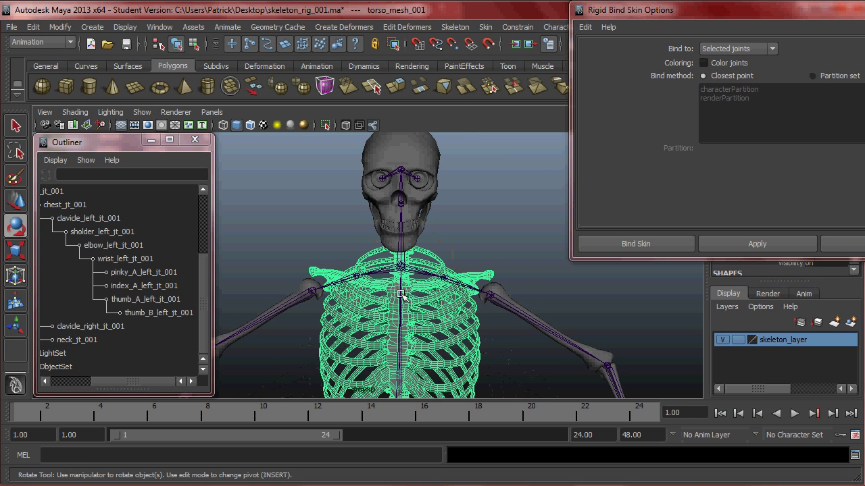
click(403, 266)
alt+drag(470, 268, 407, 263)
key(ctrl+z)
- Delete the eye joints eye_right_jt_001 and eye_left_jt_001
alt+middle_drag(421, 205, 422, 237)
alt+right_drag(458, 281, 683, 301)
alt+middle_drag(489, 258, 481, 309)
alt+drag(481, 291, 442, 302)
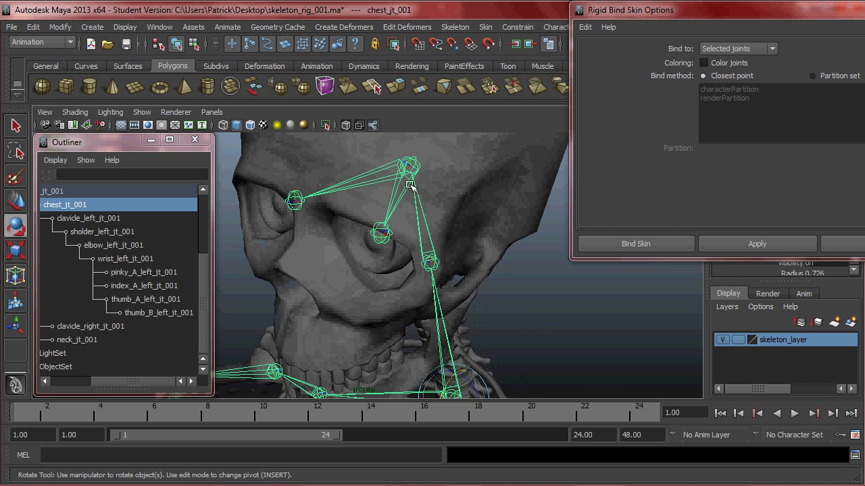
click(373, 258)
click(409, 168)
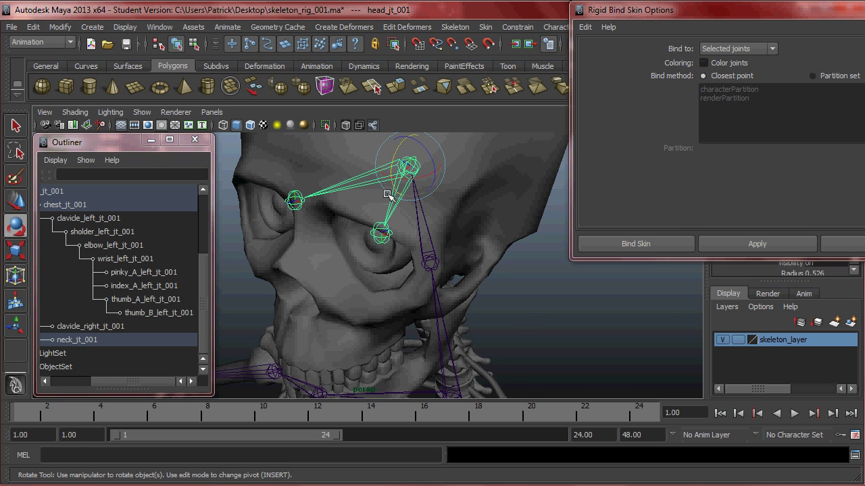
shift+click(363, 256)
click(298, 205)
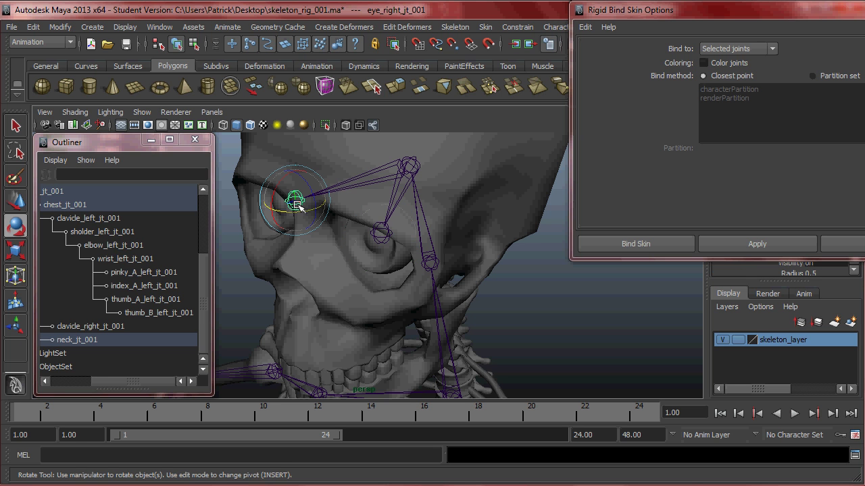
key(Delete)
click(382, 240)
key(Delete)
- Try to rigid bind both eye meshes to head_jt_001
click(418, 174)
alt+drag(418, 174, 425, 212)
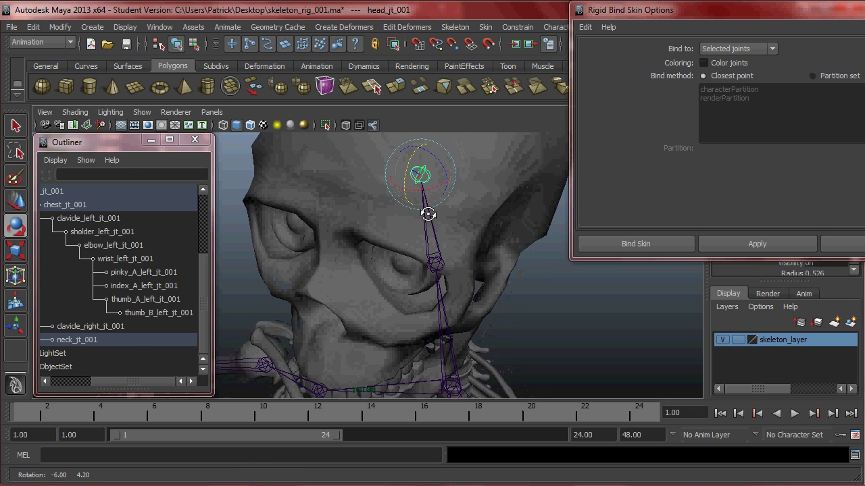
shift+click(410, 271)
shift+click(291, 236)
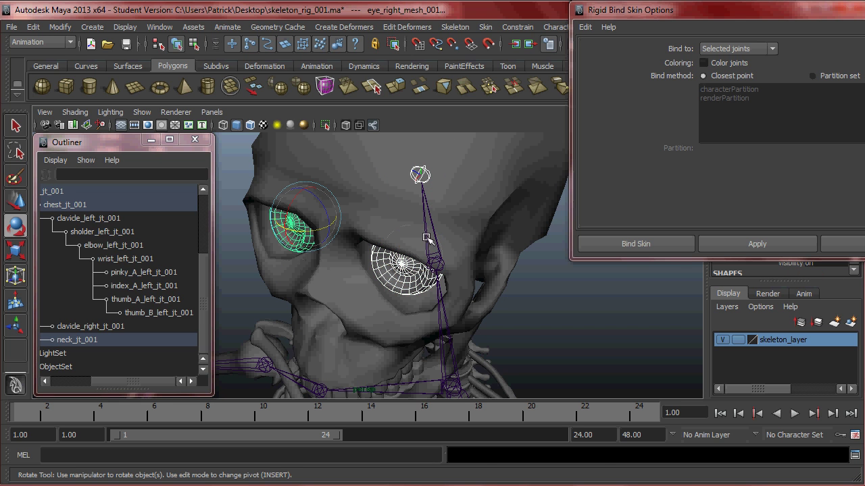
click(672, 244)
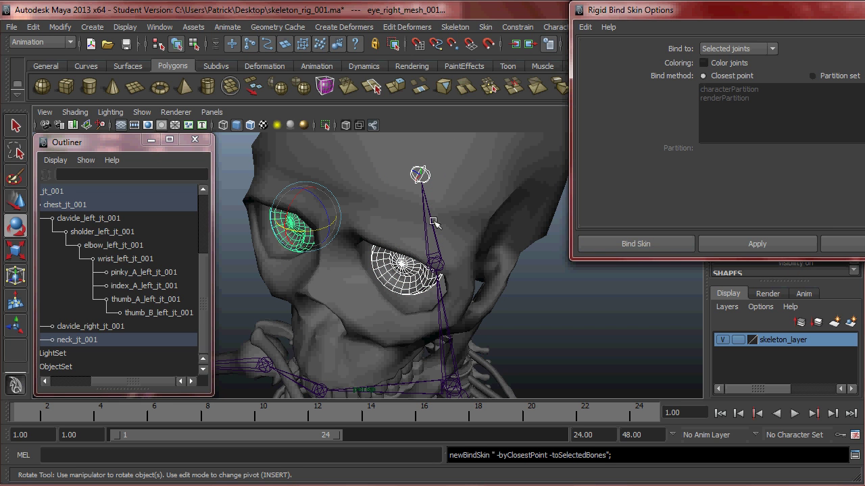
- Rotate head_jt_001 to test the eye meshes' binding, check the left eyeball, and undo the rotation
click(420, 175)
drag(408, 183, 395, 201)
key(w)
key(ctrl+z)
alt+right_drag(393, 253, 360, 266)
alt+drag(360, 267, 401, 243)
click(400, 250)
key(e)
key(ctrl+z)
- Undo the eye meshes' binding to head_jt_001 and the deletion of both eye joints
alt+right_drag(428, 269, 479, 269)
key(ctrl+z)
key(ctrl+z)
key(ctrl+z)
key(ctrl+z)
key(ctrl+z)
key(ctrl+z)
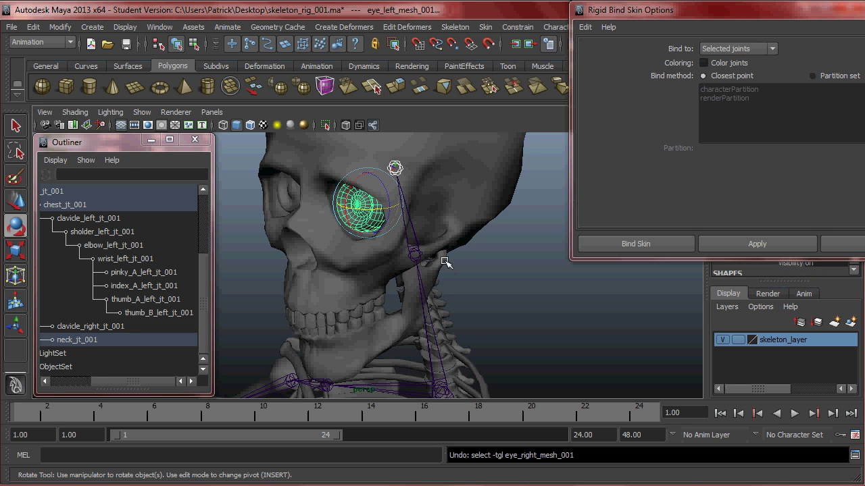
key(ctrl+z)
key(ctrl+z)
key(ctrl+z)
- Select eye_right_jt_001 together with the right eye mesh and close the Rigid Bind options
alt+drag(401, 241, 421, 247)
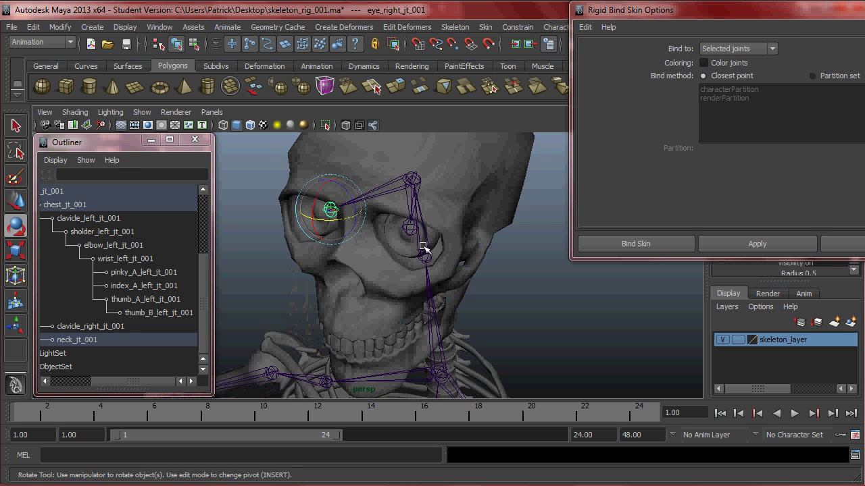
alt+right_drag(421, 247, 471, 259)
alt+middle_drag(471, 259, 471, 263)
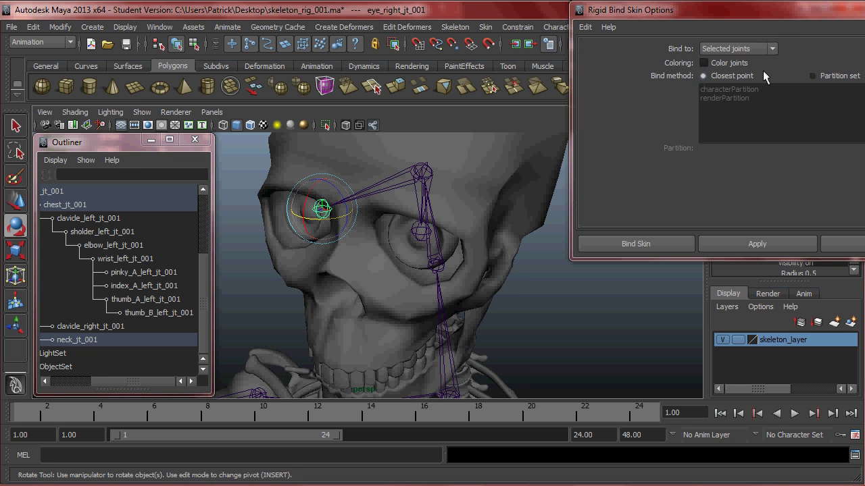
click(417, 233)
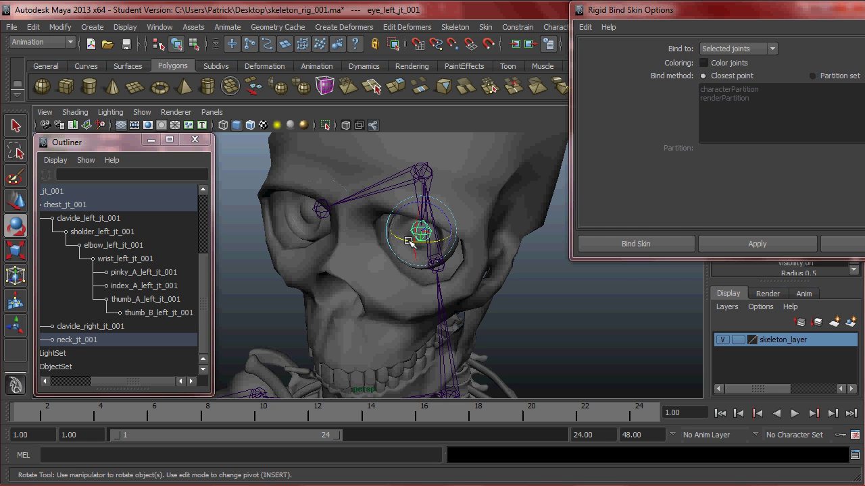
click(319, 208)
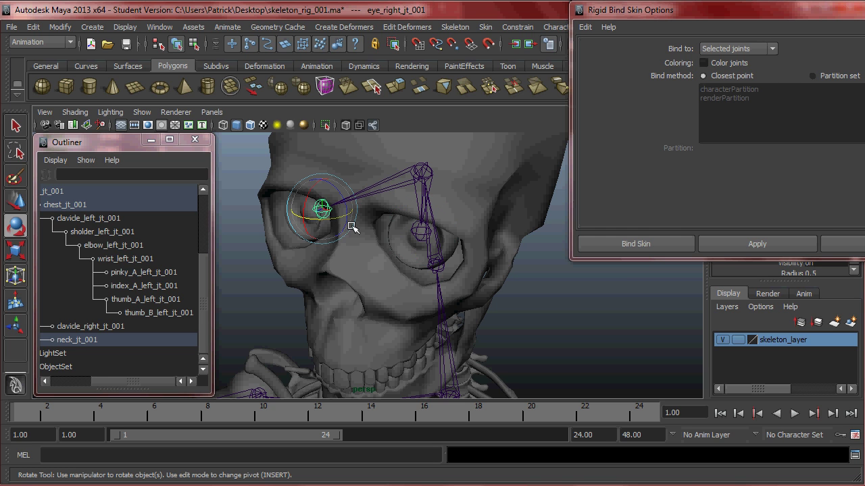
key(q)
shift+click(314, 228)
key(ctrl+z)
shift+click(313, 229)
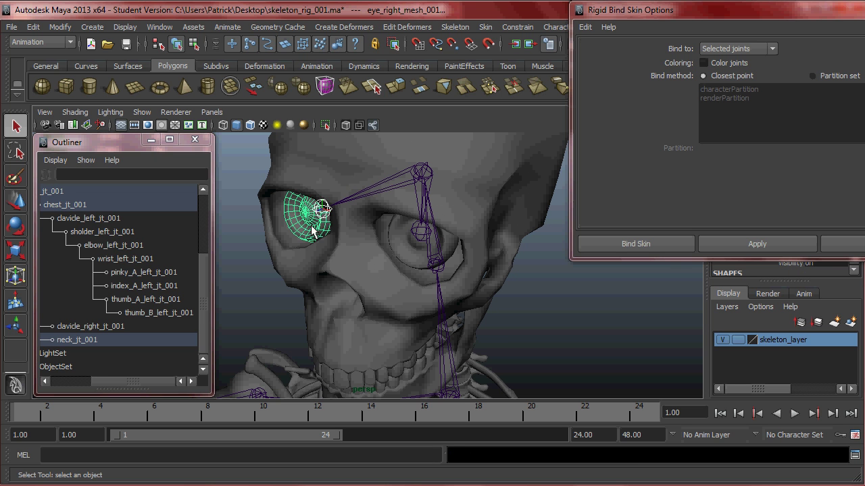
click(849, 243)
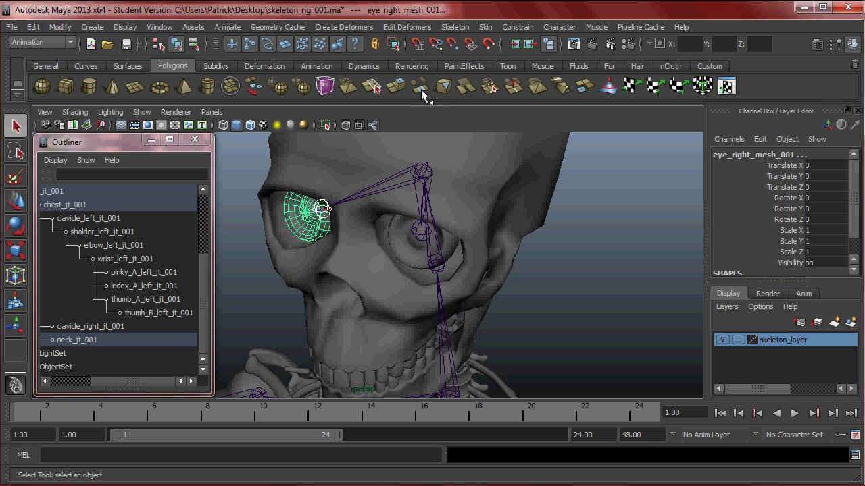
- Set the Smooth Bind options to Selected joints, Closest distance and a maximum of 1 influence
click(485, 28)
mouse_move(506, 46)
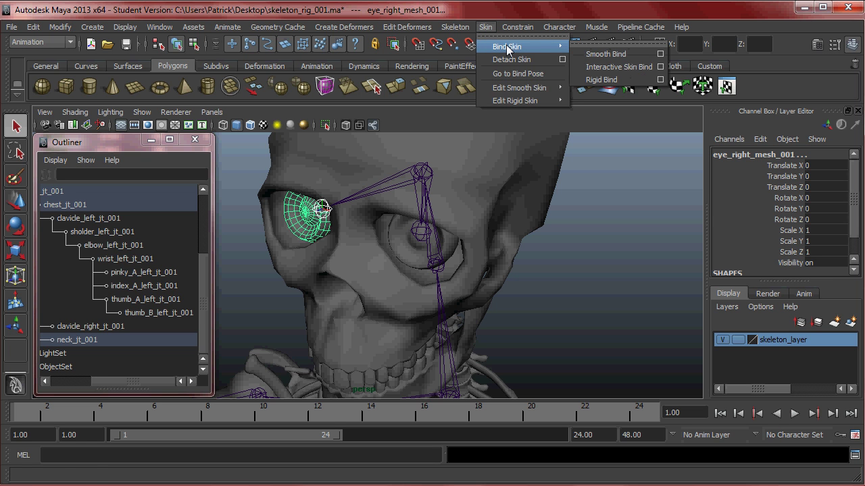
click(660, 54)
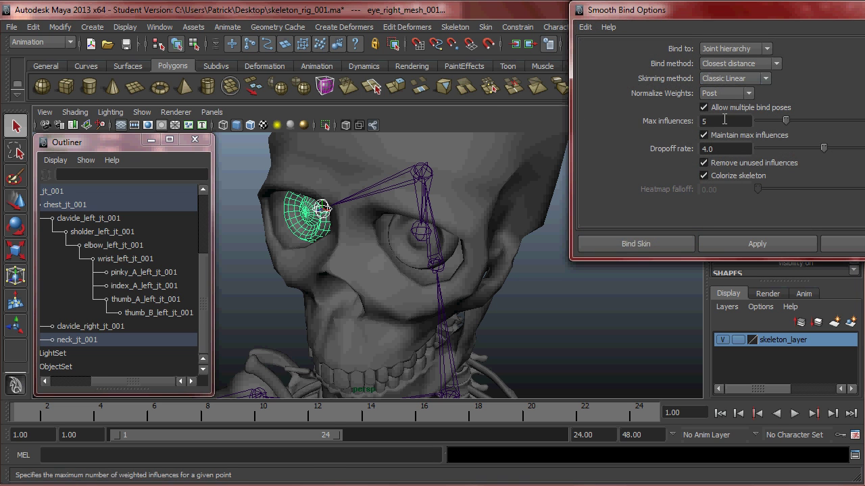
click(743, 49)
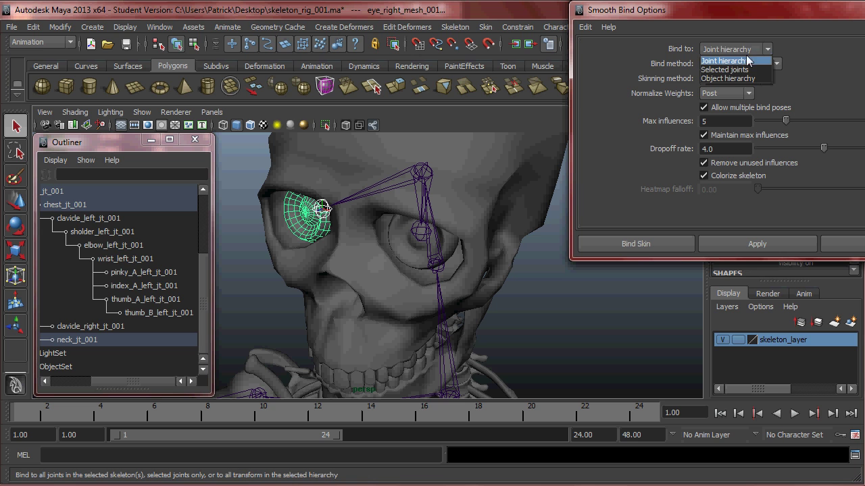
click(743, 70)
click(761, 63)
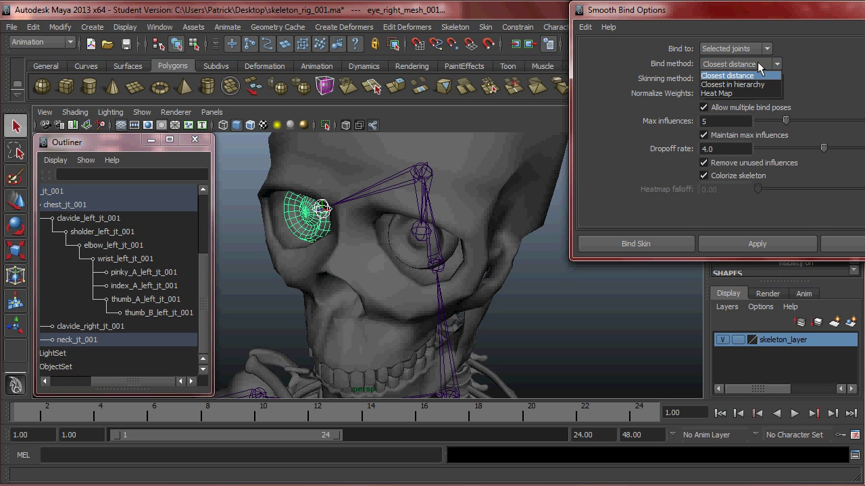
click(743, 75)
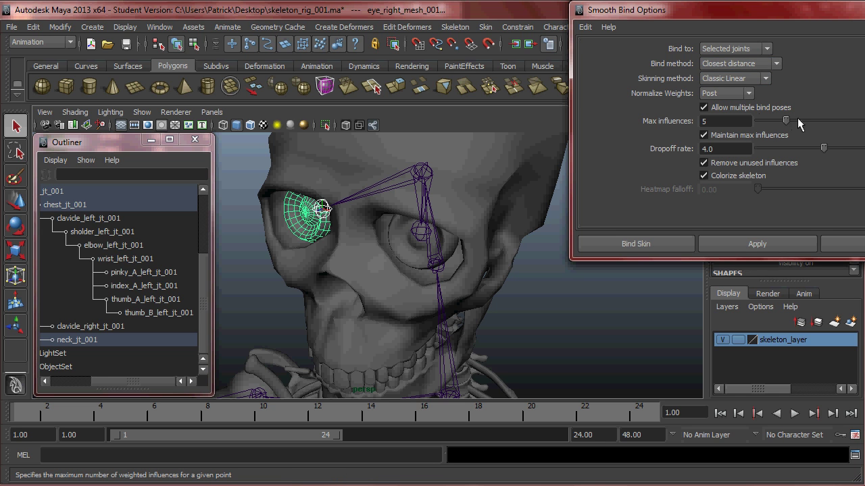
drag(785, 121, 763, 121)
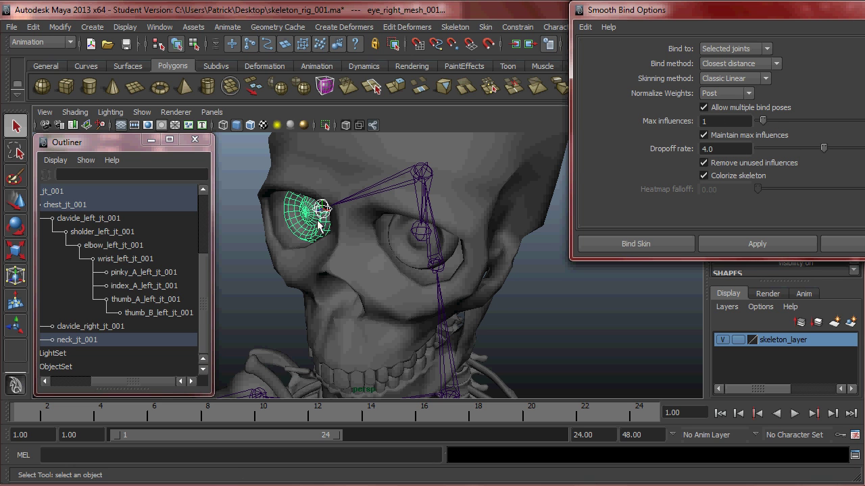
- Smooth-bind the left eye mesh to eye_left_jt_001 with the current Smooth Bind options
click(415, 240)
alt+drag(460, 233, 438, 232)
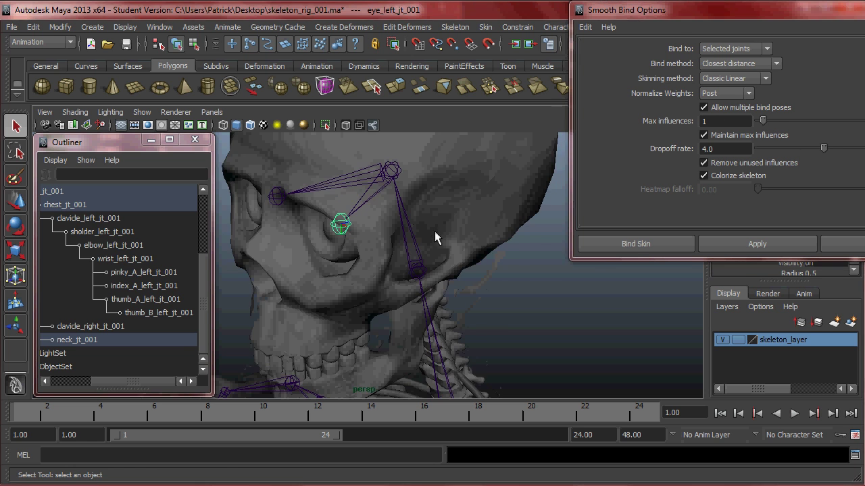
shift+click(336, 243)
alt+drag(369, 277, 700, 274)
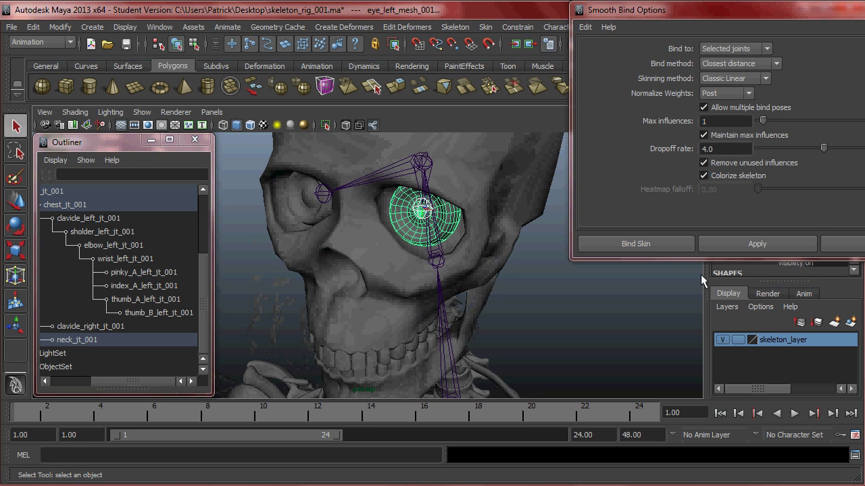
click(744, 244)
- Rotate eye_left_jt_001 to test the left eye mesh's binding
click(415, 210)
key(e)
drag(417, 210, 378, 220)
- Smooth-bind the right eye mesh to eye_right_jt_001 with the same options
click(387, 211)
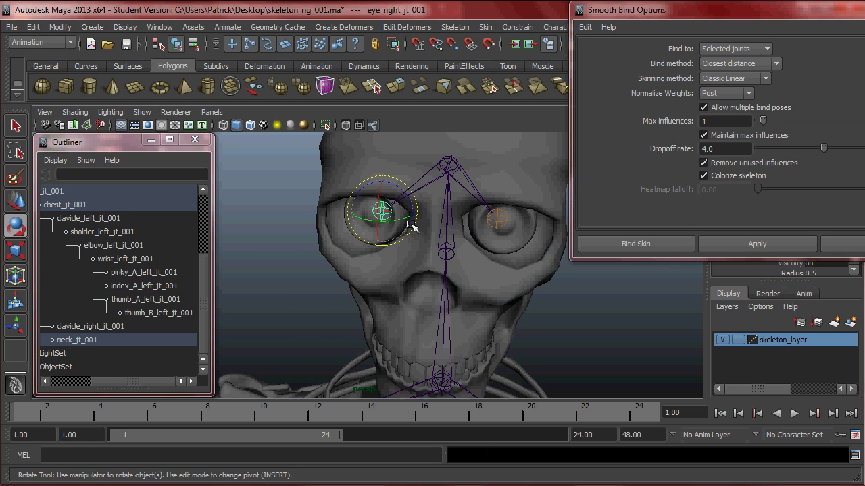
key(q)
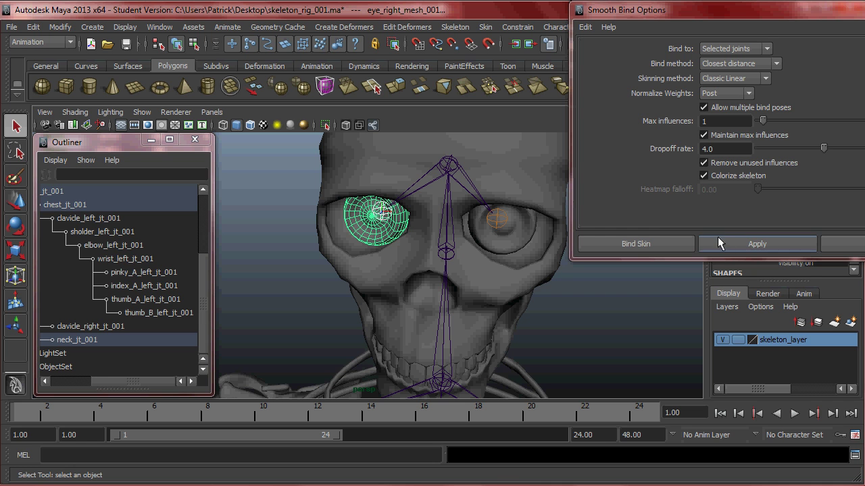
click(750, 244)
- Rotate eye_right_jt_001 and eye_left_jt_001 together to test both eye bindings, and undo the rotations
key(e)
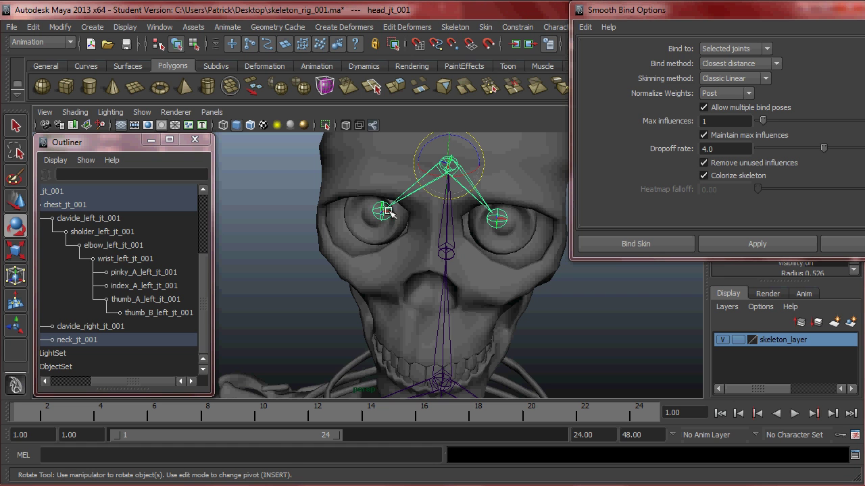
click(382, 214)
drag(382, 214, 422, 214)
shift+click(499, 226)
mouse_move(476, 216)
mouse_down()
mouse_move(496, 223)
mouse_move(460, 212)
mouse_move(499, 219)
mouse_move(475, 225)
mouse_move(466, 219)
mouse_move(474, 214)
mouse_up()
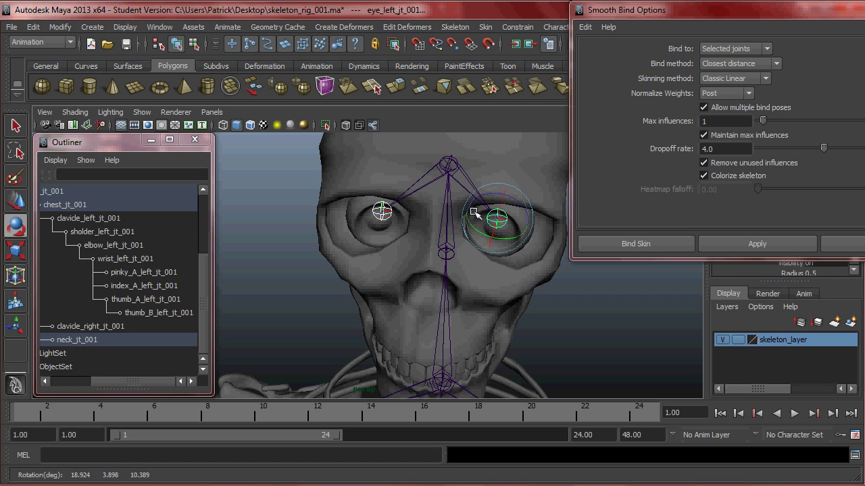
key(ctrl+z)
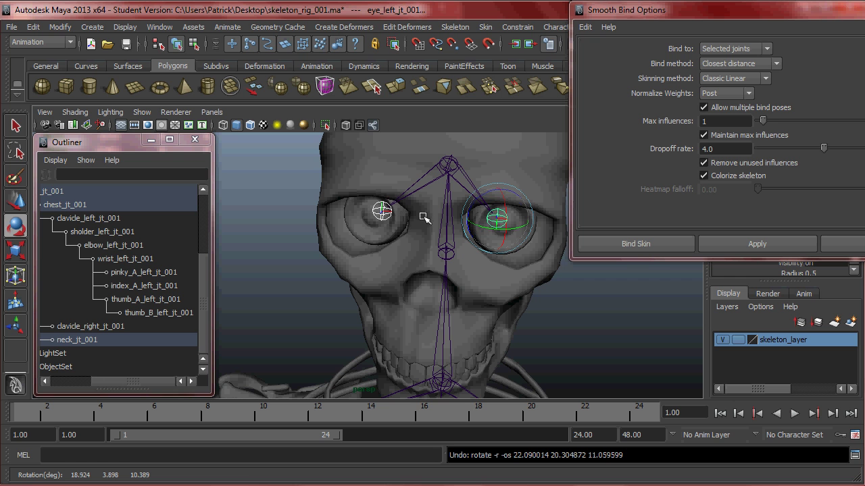
mouse_move(407, 208)
alt+mouse_down()
mouse_move(439, 190)
mouse_move(412, 192)
mouse_move(413, 201)
mouse_move(411, 192)
alt+mouse_up()
drag(476, 195, 457, 200)
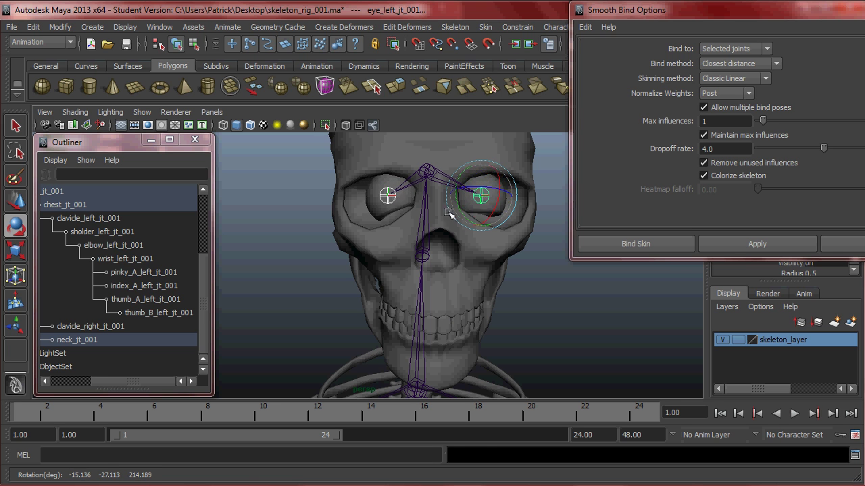
key(ctrl+z)
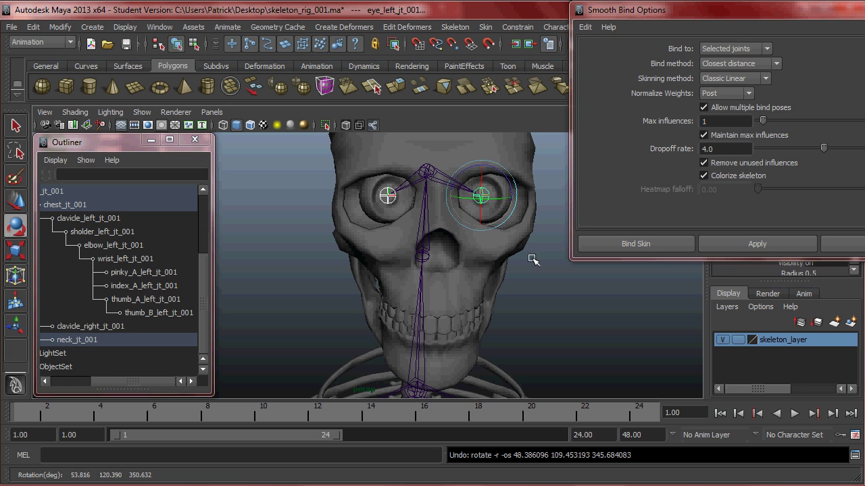
- Close the Smooth Bind options and set skeleton_layer's display type to Reference
click(841, 242)
click(480, 248)
alt+right_drag(560, 244, 294, 223)
alt+middle_drag(377, 314, 407, 252)
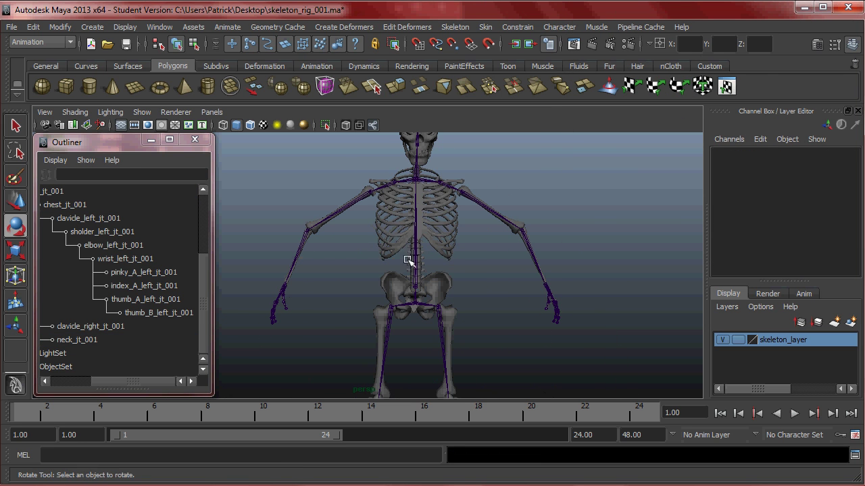
click(408, 252)
alt+drag(527, 251, 581, 270)
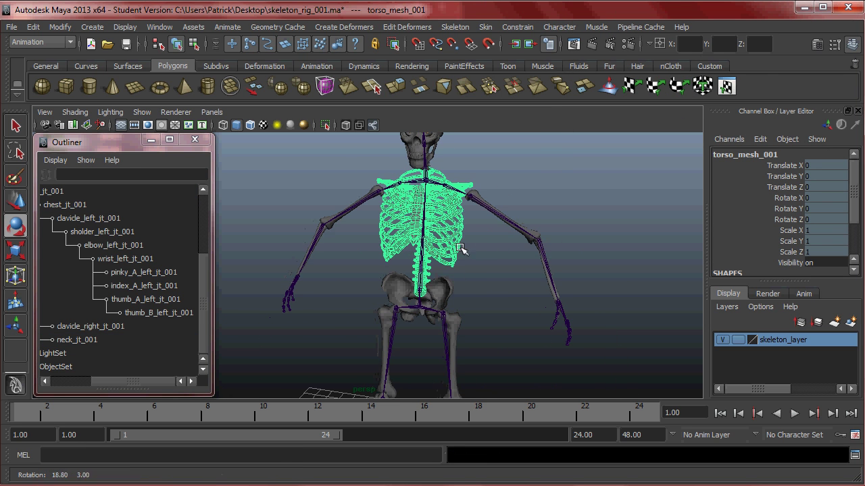
click(737, 340)
click(737, 340)
- Rotate ab_jt_001 and pelivs_jt_001 to test the upper body and pelvis bindings, and undo the rotations
click(418, 264)
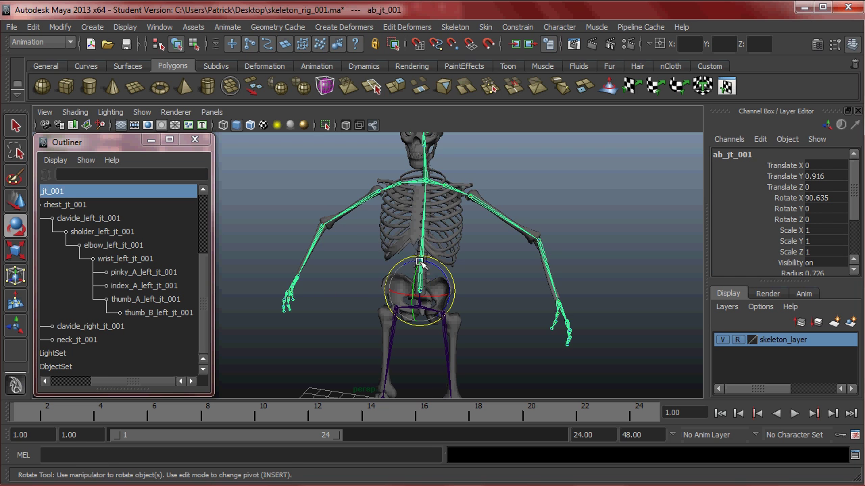
drag(410, 269, 414, 311)
key(ctrl+z)
key(ctrl+z)
click(477, 317)
click(421, 306)
key(ctrl+z)
- Select hip_left_jt_001, rotate it to test the left leg, and undo the rotation
alt+middle_drag(482, 329, 445, 267)
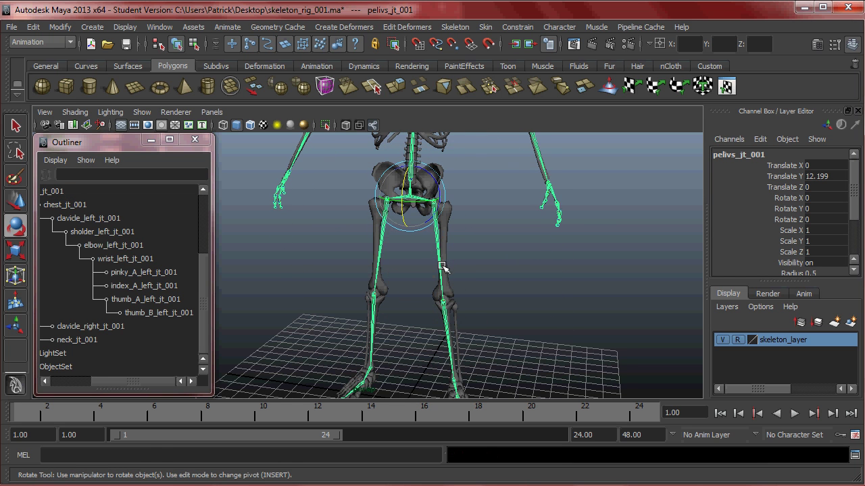
click(445, 267)
drag(424, 215, 432, 211)
key(ctrl+z)
key(ctrl+z)
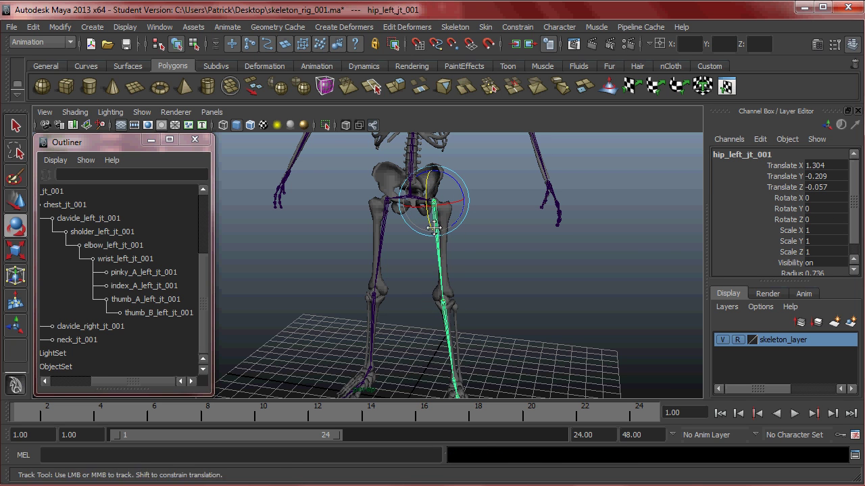
- Open the Rigid Bind options for the legs and place the window clear of the skeleton
alt+middle_drag(441, 215, 441, 241)
scroll(442, 238, up, 2)
click(481, 29)
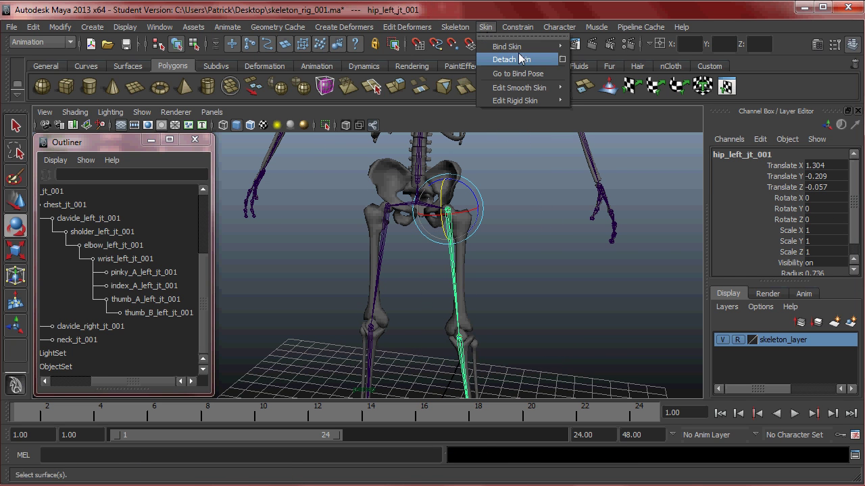
mouse_move(531, 47)
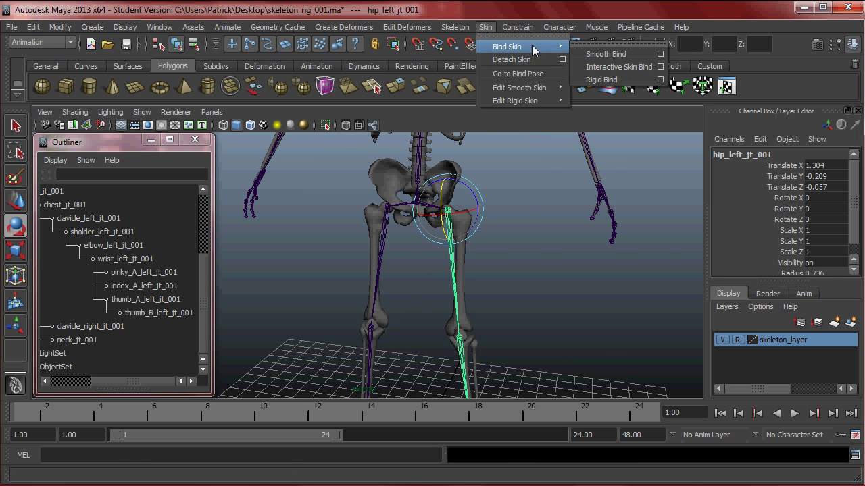
click(660, 80)
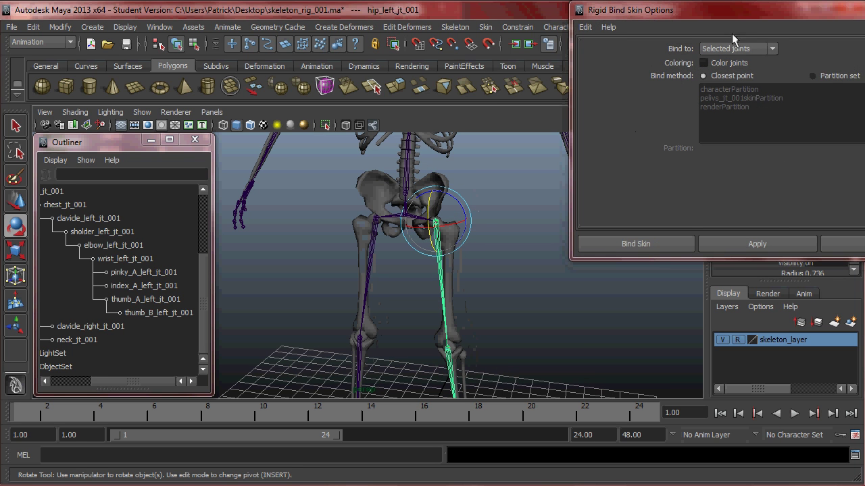
drag(734, 27, 679, 26)
- Return skeleton_layer to normal display and rigid-bind the left upper leg mesh to hip_left_jt_001
scroll(486, 178, up, 1)
alt+middle_drag(439, 228, 407, 193)
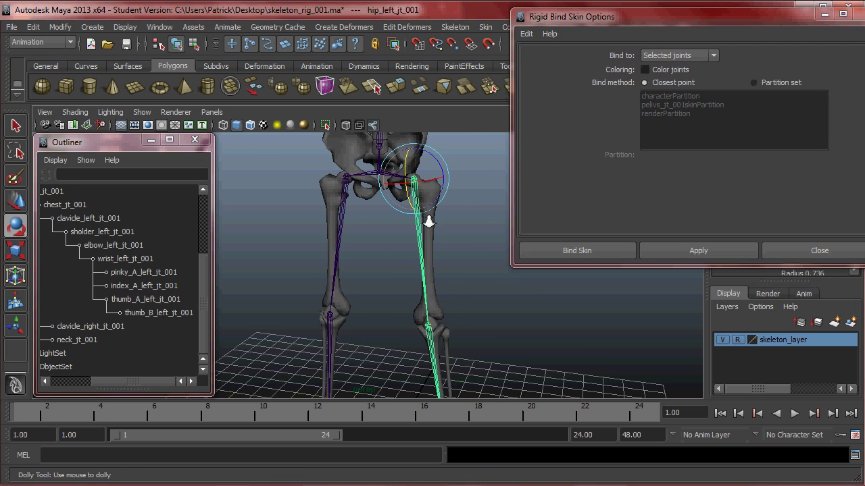
scroll(419, 209, up, 1)
key(q)
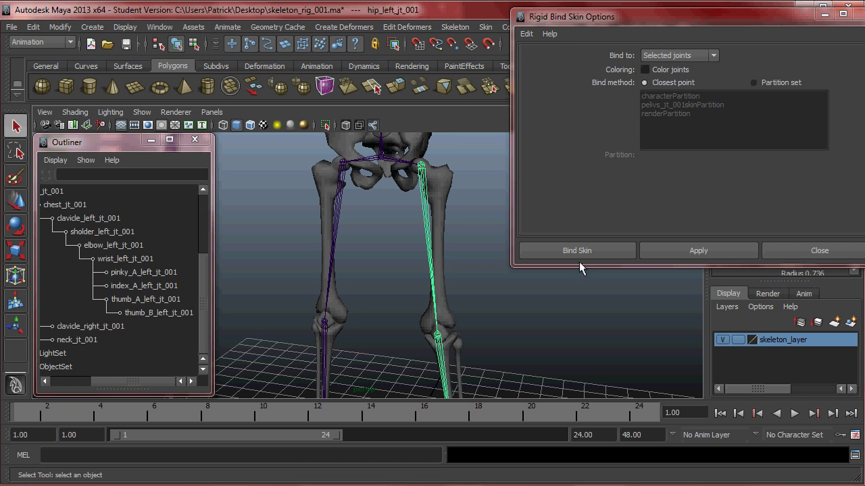
shift+click(438, 184)
click(668, 249)
- Rigid-bind the left lower leg mesh to the left knee joint
alt+middle_drag(437, 343, 441, 242)
click(434, 262)
shift+click(454, 240)
click(654, 251)
- Rigid-bind the left leg's foot_ball_mesh_001 to ankle_left_jt_001
alt+middle_drag(435, 335, 428, 249)
alt+right_drag(428, 248, 472, 276)
alt+drag(477, 275, 515, 273)
shift+click(528, 302)
click(691, 255)
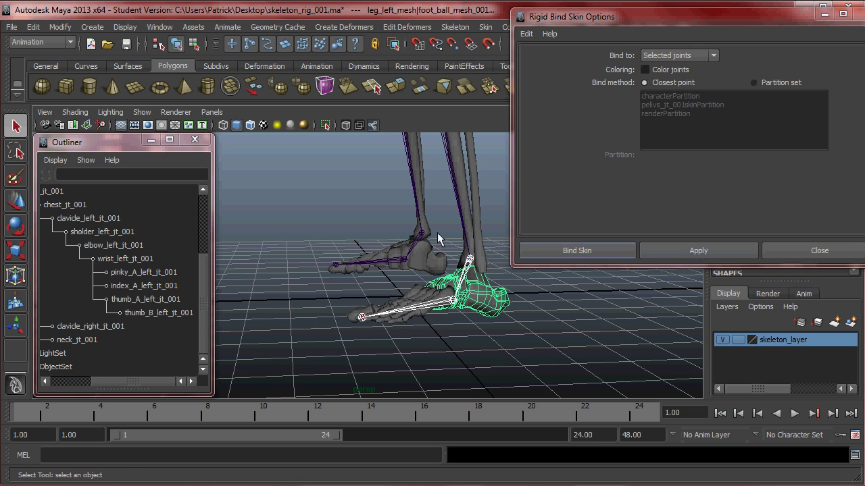
click(471, 266)
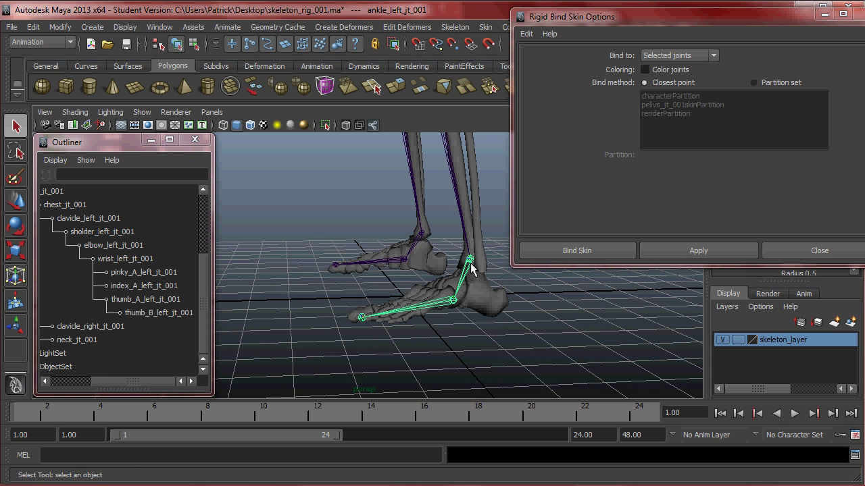
shift+click(477, 301)
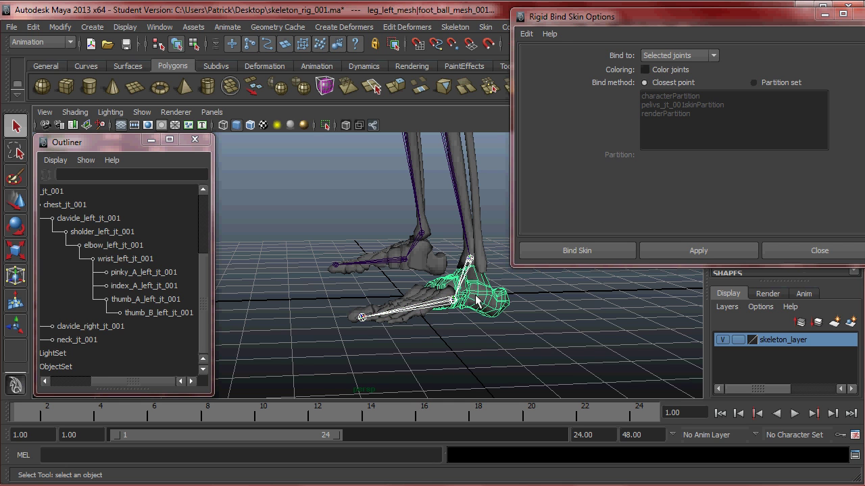
click(659, 248)
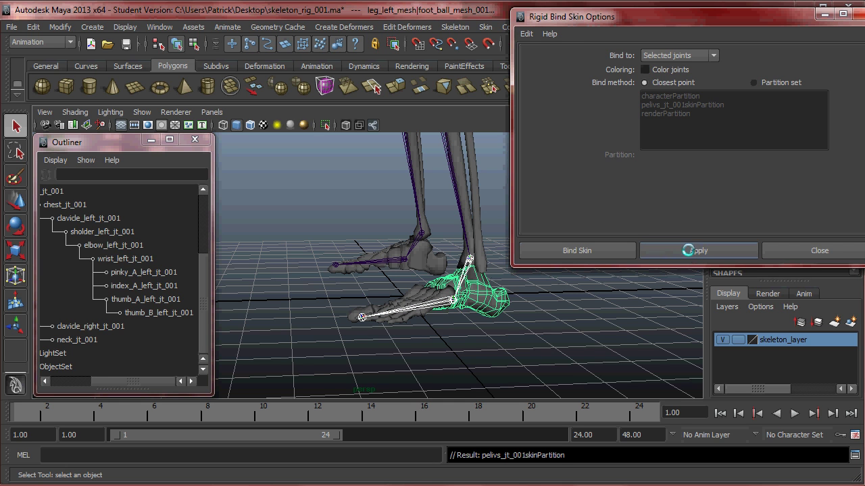
- Rigid-bind the left toes mesh to ball_left_jt_001, leaving the foot ball mesh out of the selection
click(447, 304)
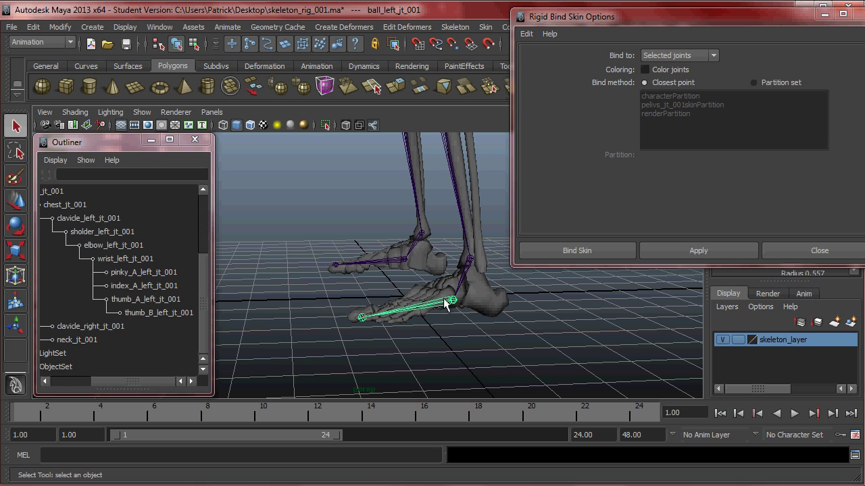
alt+drag(444, 291, 446, 312)
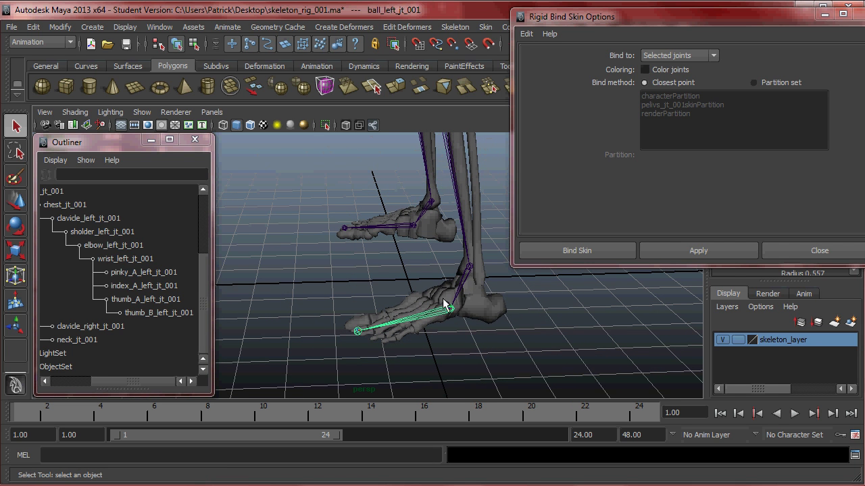
shift+click(436, 302)
shift+click(461, 313)
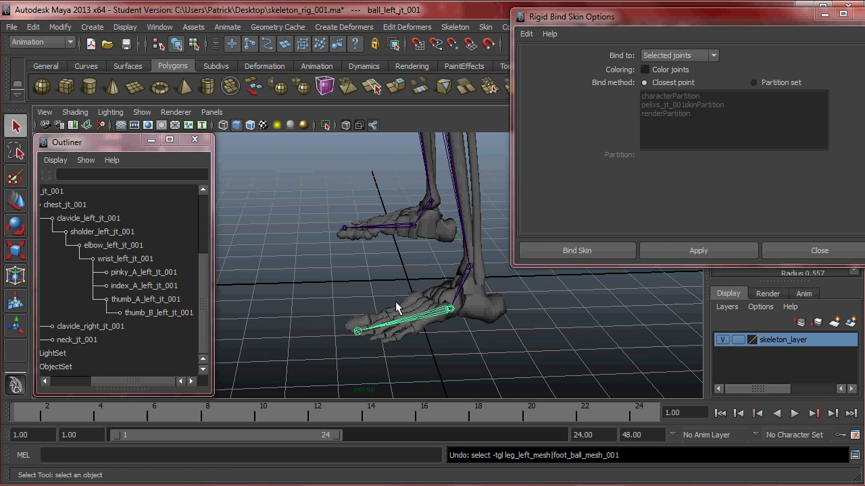
shift+click(395, 301)
click(649, 256)
- Rotate ball_left_jt_001 and ankle_left_jt_001 to test the left foot's bindings, and undo both rotations
key(e)
drag(431, 295, 437, 295)
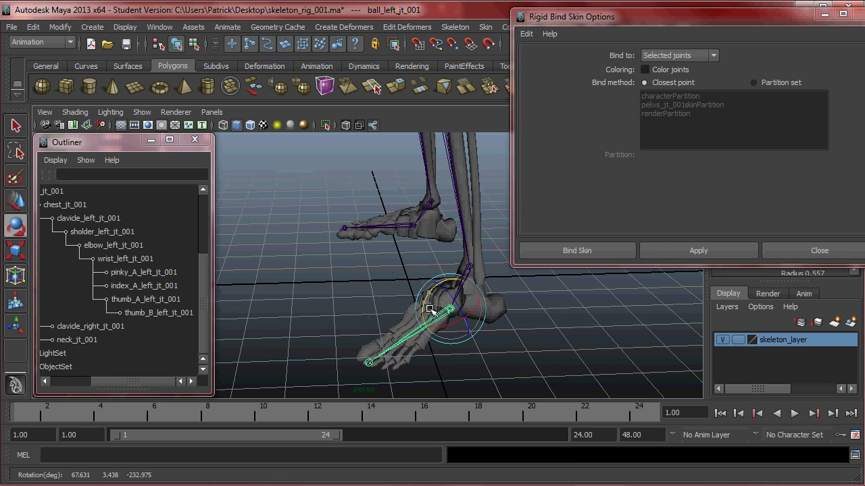
key(ctrl+z)
click(464, 267)
drag(459, 266, 358, 227)
key(ctrl+z)
- Rigid-bind the right leg's leg_upper_mesh_001 to hip_right_jt_001
click(357, 215)
key(q)
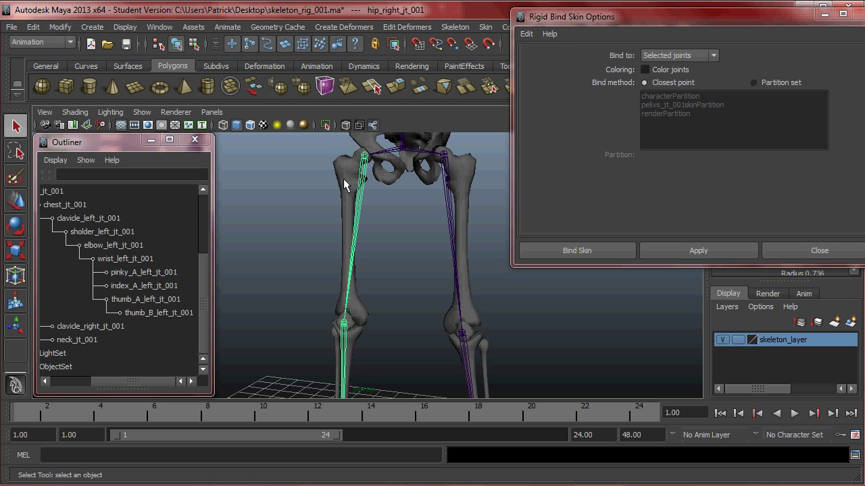
shift+click(343, 178)
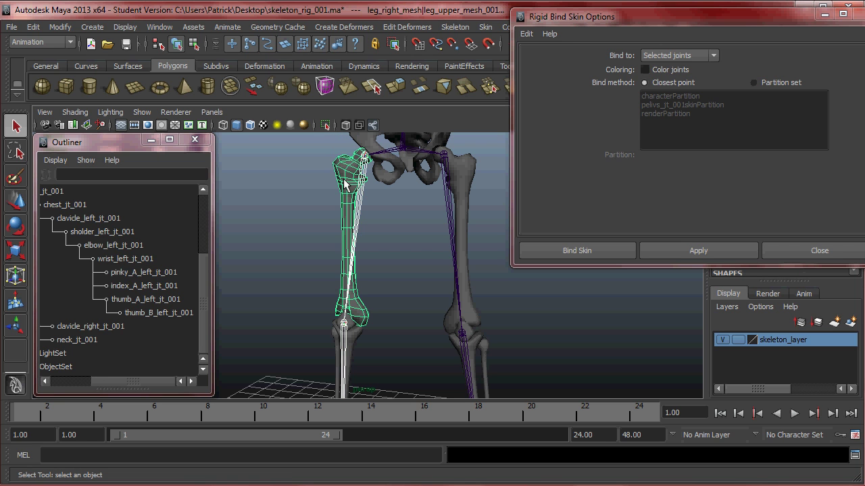
click(661, 252)
- Rigid-bind the right lower leg mesh to knee_right_jt_001
alt+middle_drag(414, 338, 334, 240)
click(340, 228)
mouse_move(340, 228)
alt+mouse_down()
mouse_move(403, 263)
mouse_move(339, 236)
alt+mouse_up()
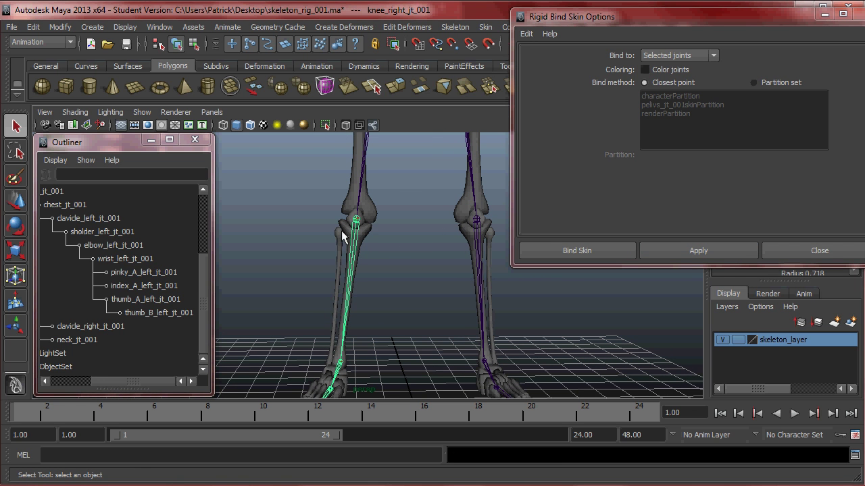
shift+click(341, 230)
click(671, 250)
- Rigid-bind the right foot's heel and ball mesh to ankle_right_jt_001
alt+middle_drag(419, 311, 437, 210)
scroll(436, 210, up, 4)
alt+drag(419, 269, 369, 291)
click(360, 260)
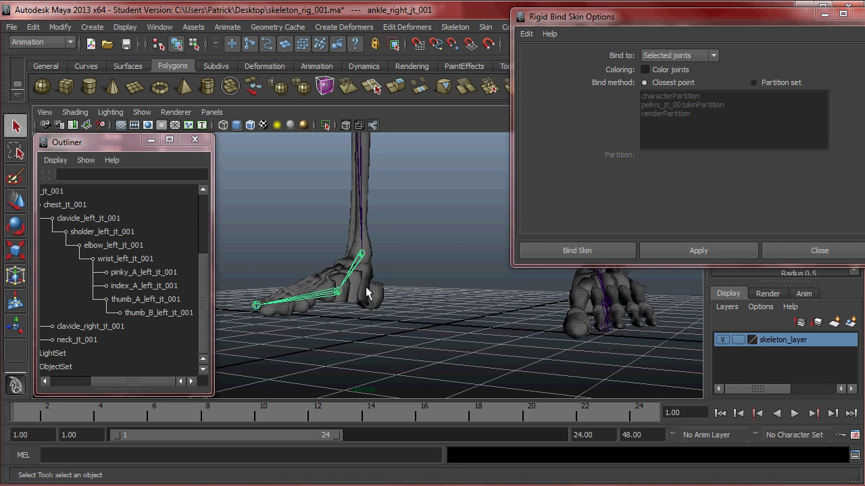
shift+click(370, 294)
click(693, 250)
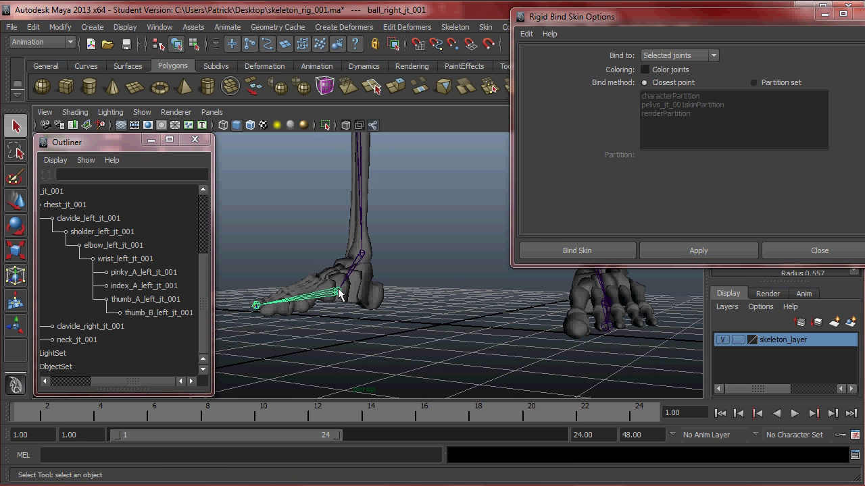
- Rigid-bind the right leg's foot_toes_mesh_001 to ball_right_jt_001 and close the Rigid Bind options
click(321, 288)
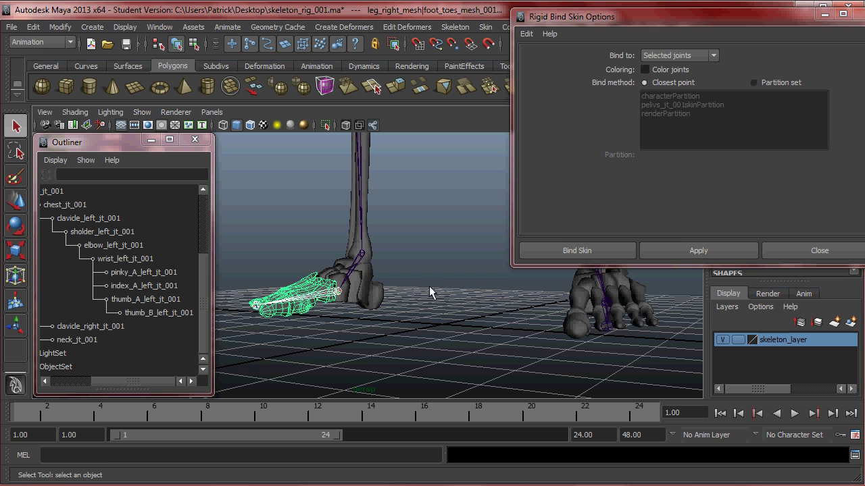
click(670, 251)
alt+drag(452, 274, 419, 235)
click(770, 250)
- Rotate hip_left_jt_001 and the left knee joint to test the leg bindings, and undo the rotations
click(406, 208)
key(e)
drag(404, 205, 415, 297)
key(ctrl+z)
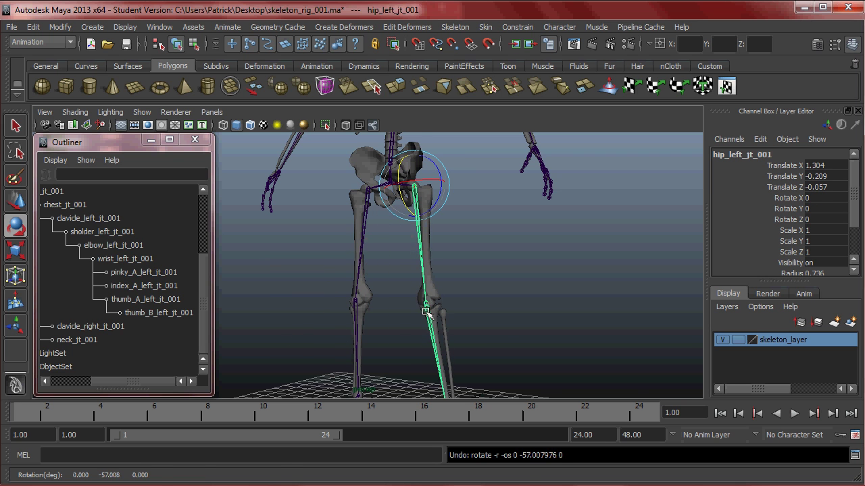
click(419, 305)
alt+drag(498, 332, 413, 248)
key(ctrl+z)
- Move pelivs_jt_001 to test that the whole skeleton follows the root joint, and undo the move
alt+middle_drag(446, 239, 481, 358)
alt+drag(478, 284, 483, 226)
alt+middle_drag(483, 226, 491, 328)
alt+right_drag(481, 294, 560, 304)
alt+drag(578, 284, 629, 280)
alt+right_drag(629, 280, 446, 286)
alt+middle_drag(446, 286, 423, 255)
click(407, 298)
key(w)
alt+right_drag(422, 306, 354, 288)
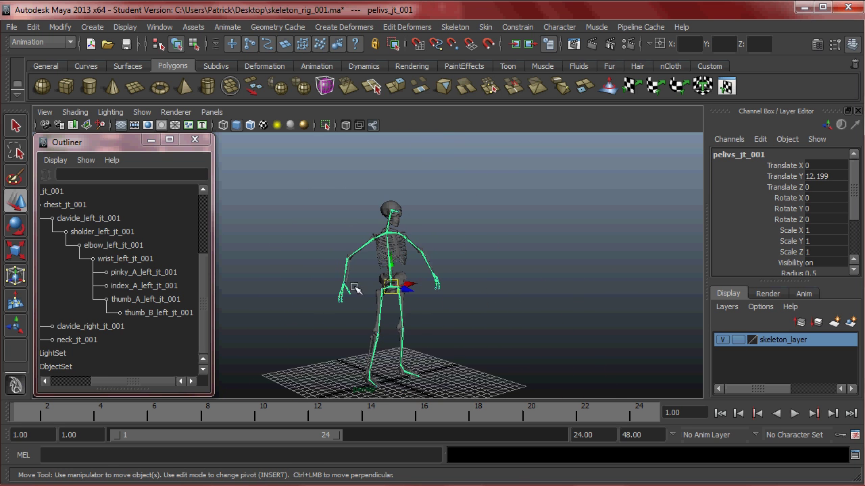
drag(399, 288, 567, 274)
key(ctrl+z)
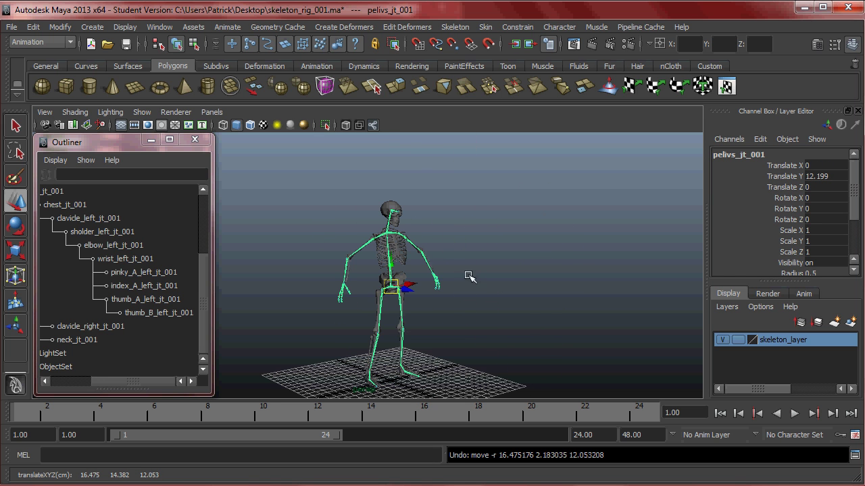
- Inspect the bound skeleton and its joint chain from several sides
alt+drag(508, 258, 412, 263)
alt+right_drag(412, 263, 466, 287)
alt+middle_drag(466, 288, 463, 254)
alt+drag(464, 254, 378, 247)
alt+right_drag(378, 247, 351, 227)
alt+middle_drag(351, 228, 398, 276)
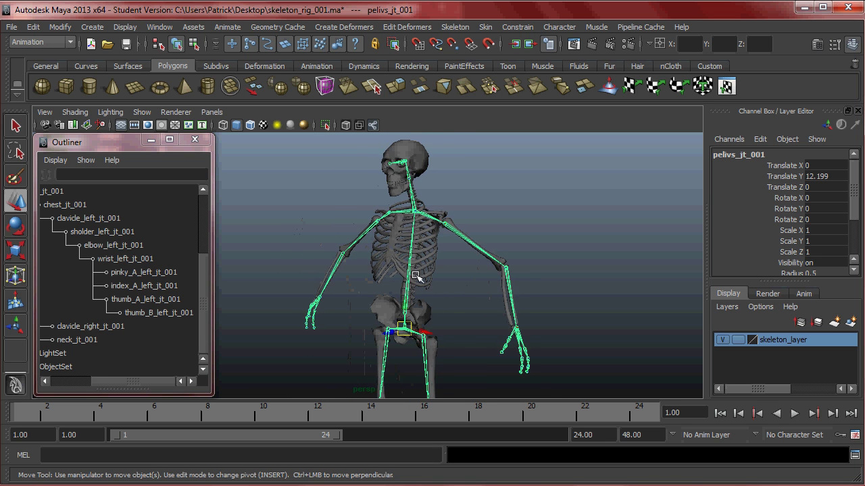
alt+right_drag(398, 276, 351, 272)
- Collapse the joint hierarchy under pelivs_jt_001
drag(157, 381, 91, 380)
scroll(89, 328, up, 3)
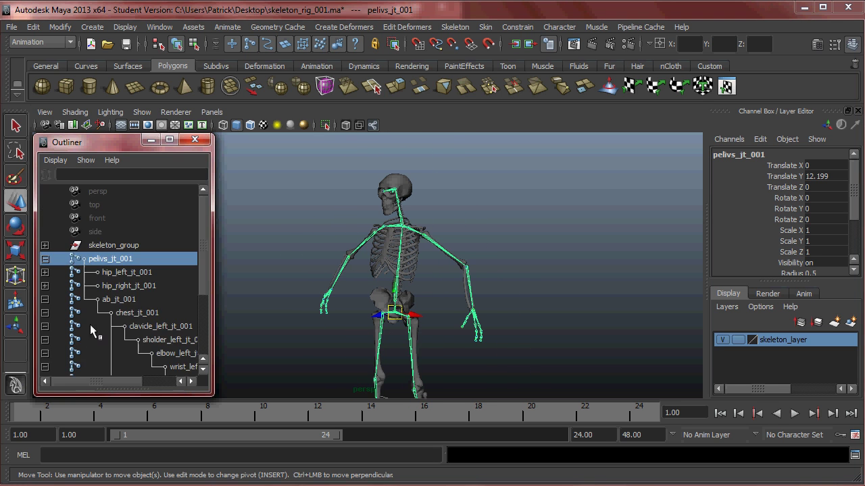
click(47, 259)
alt+drag(295, 301, 541, 316)
alt+right_drag(542, 316, 502, 292)
alt+middle_drag(501, 293, 506, 262)
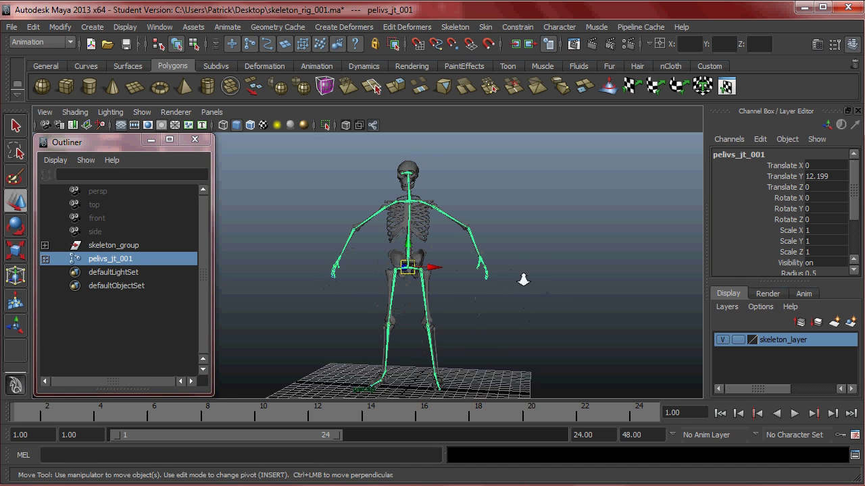
alt+right_drag(523, 279, 505, 259)
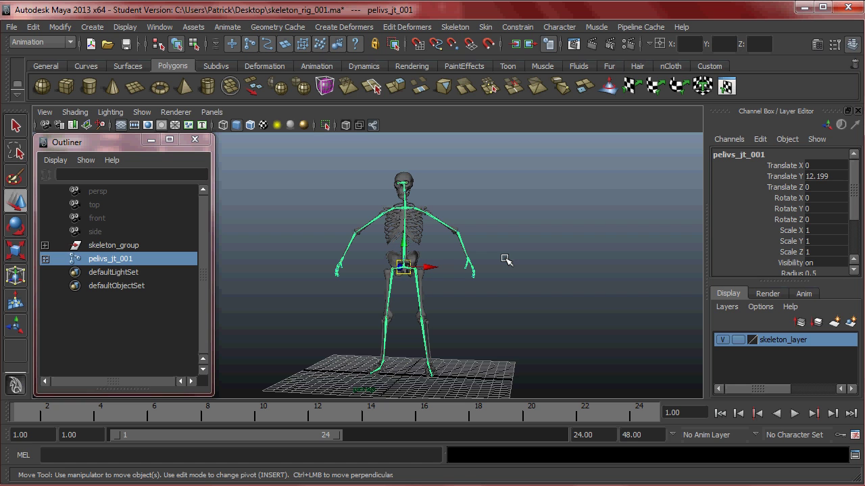